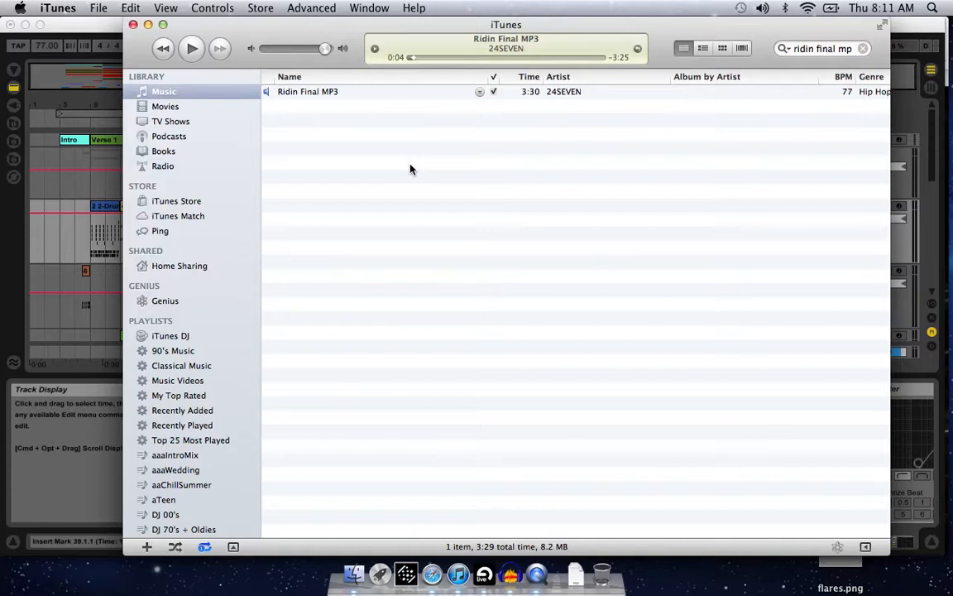
Step: Play a short excerpt of Ridin Final MP3, stop it, and switch to the Ridin2 set in Ableton Live
click(192, 49)
click(195, 51)
click(36, 115)
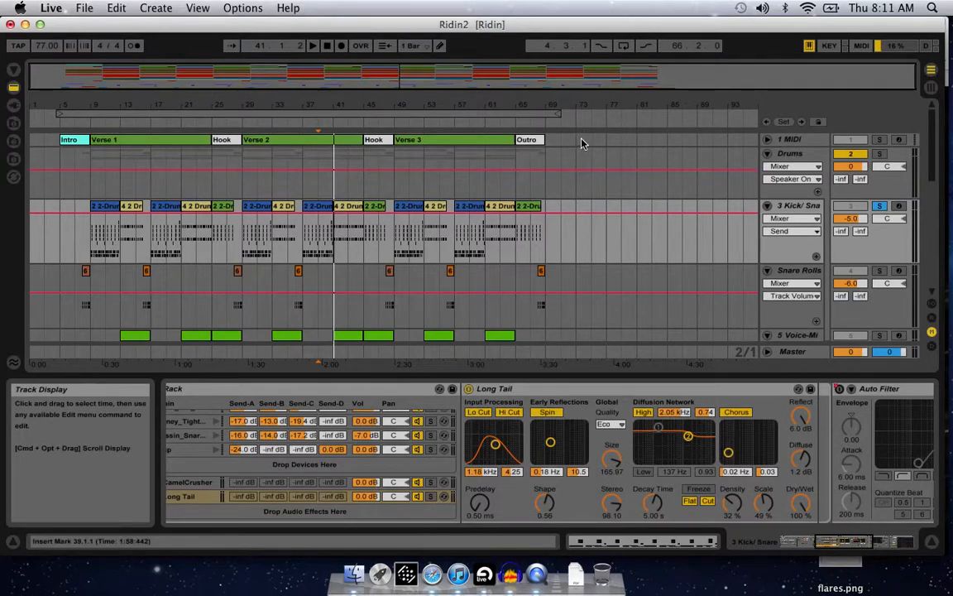
Step: Try out a named MIDI clip from bar 73 to bar 81 on the 1 MIDI track, and remove it
drag(580, 143, 636, 144)
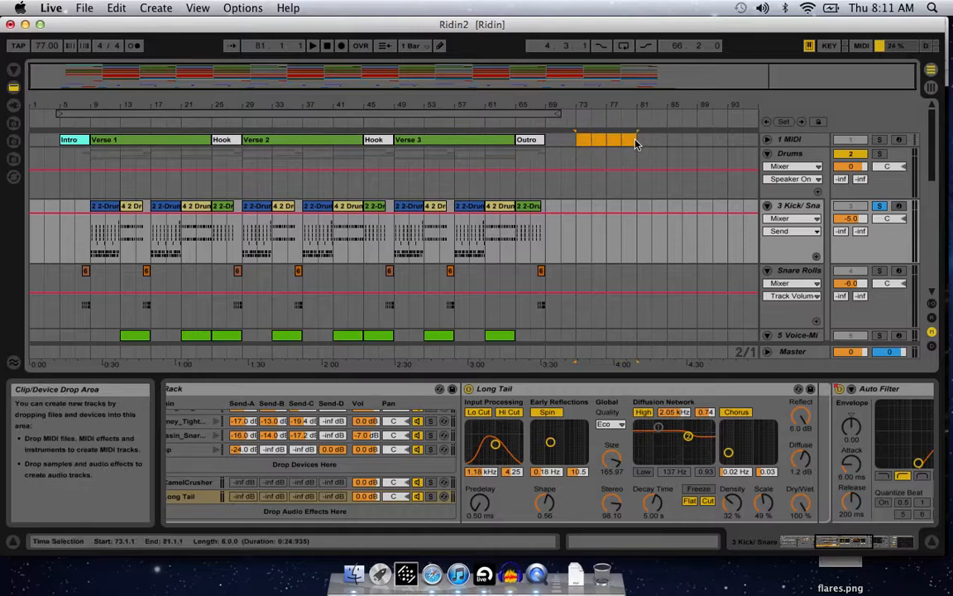
right_click(636, 143)
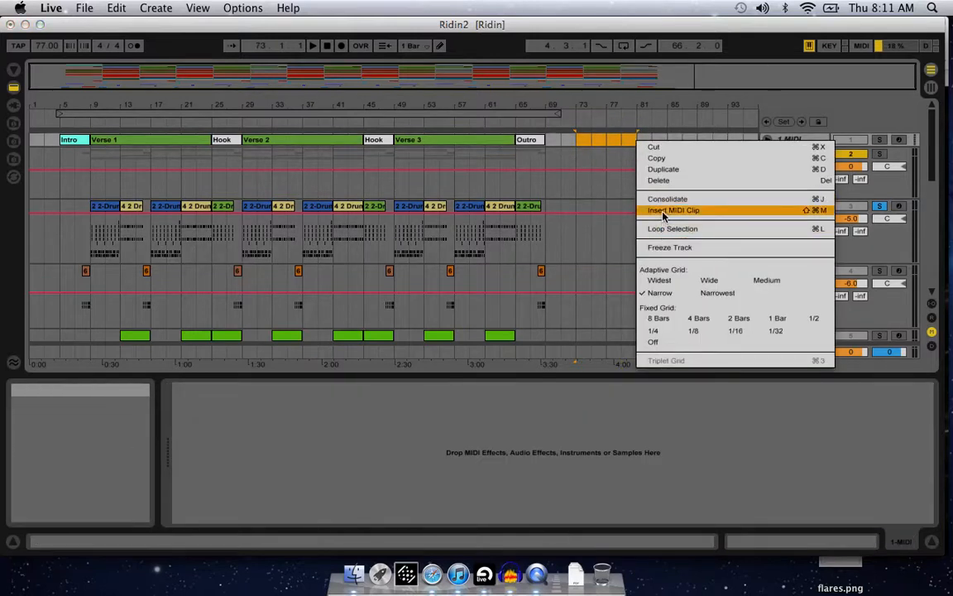
click(663, 212)
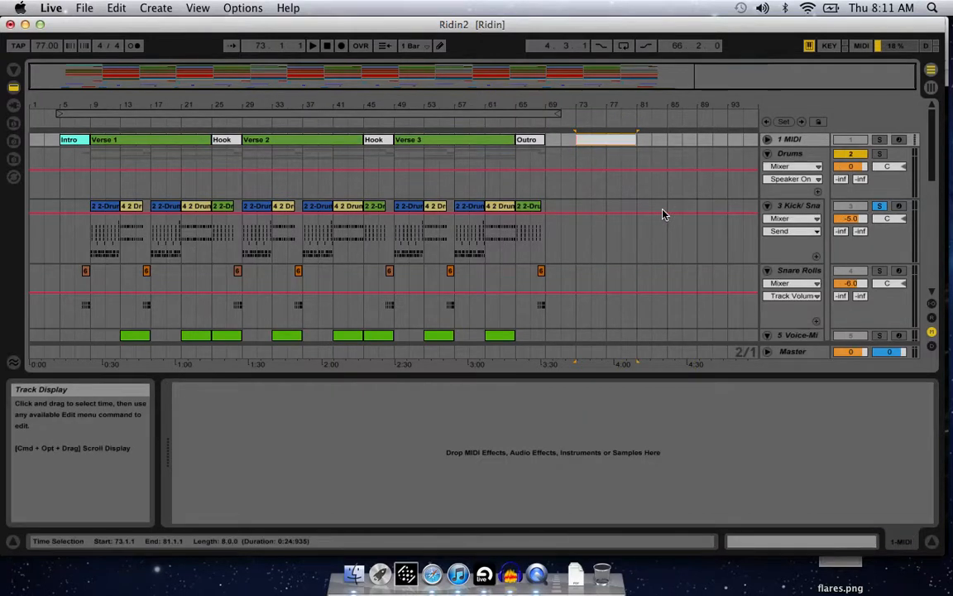
text(fsdf)
click(667, 168)
click(609, 142)
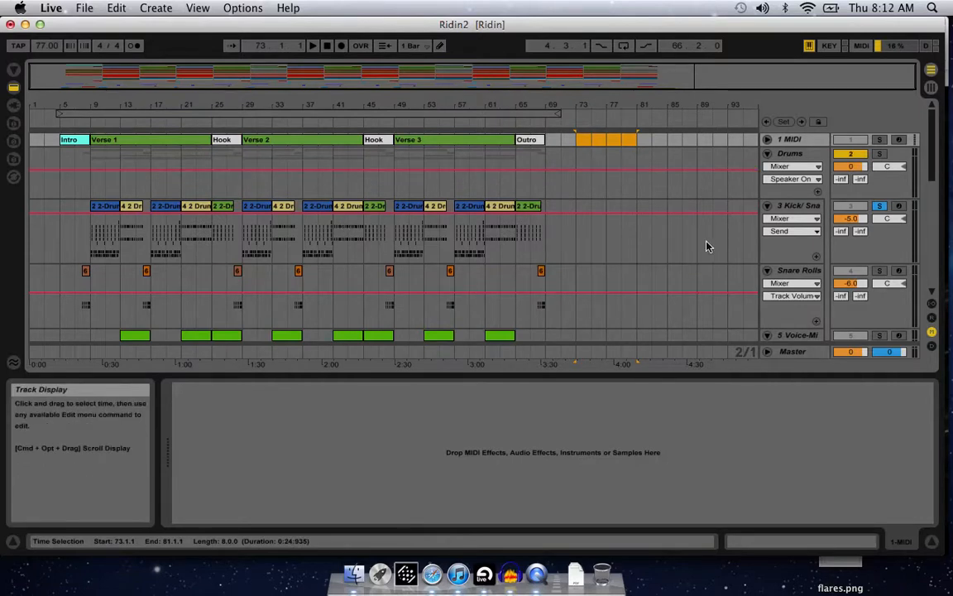
Step: Solo the Kicks chain in the Kick/Snare track's Drum Rack and play it from bar 49
click(784, 215)
click(581, 417)
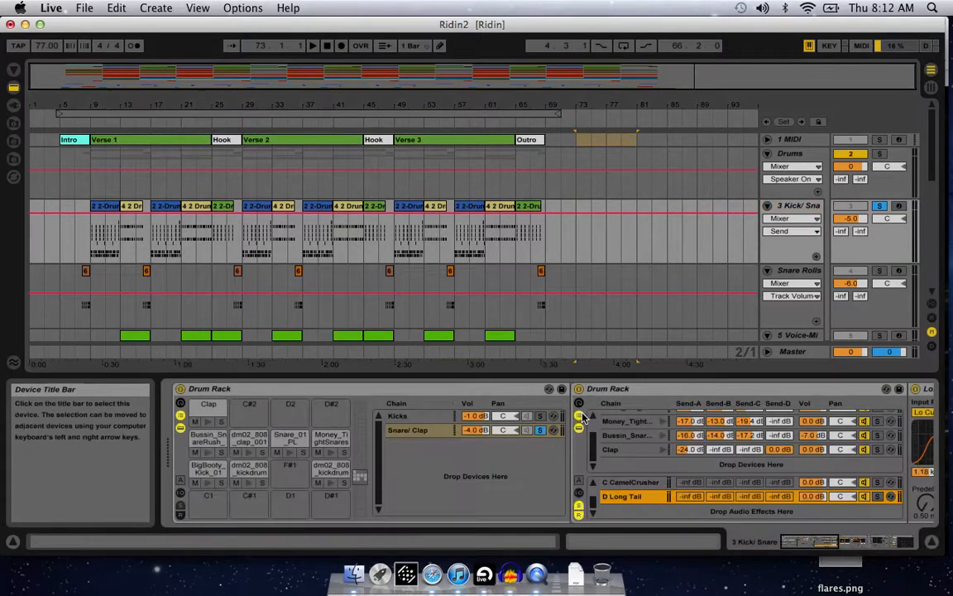
click(540, 417)
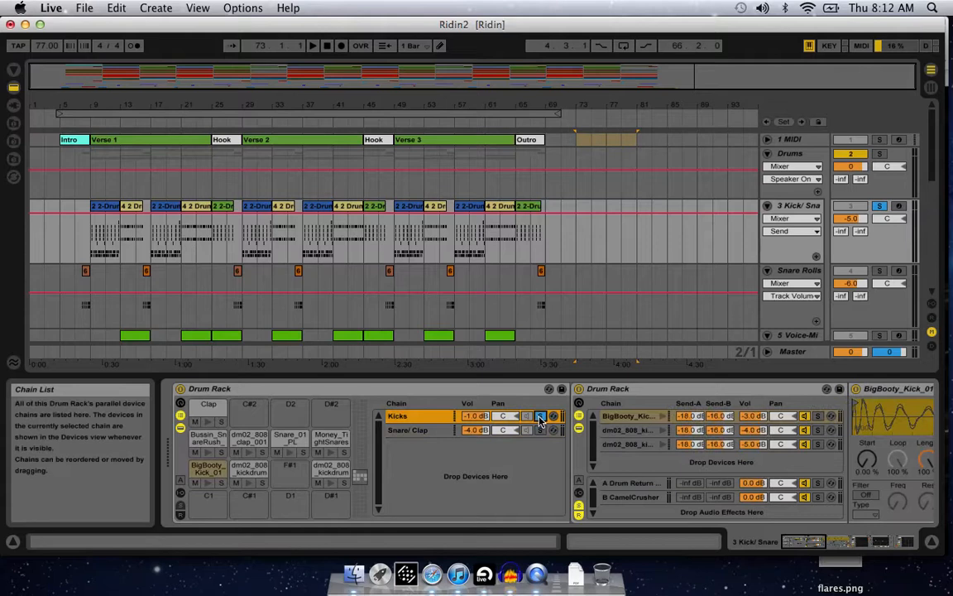
click(395, 239)
key(space)
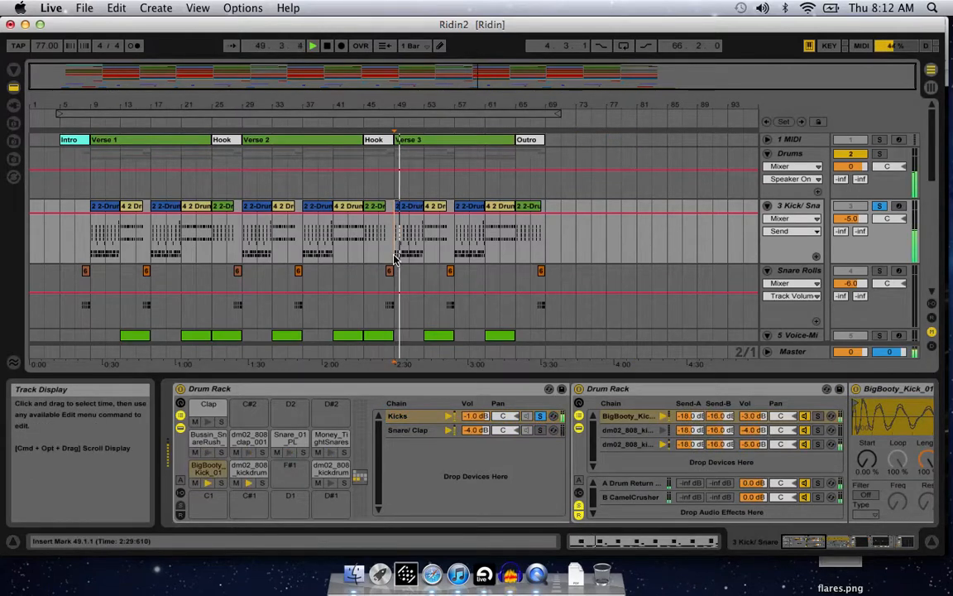
key(space)
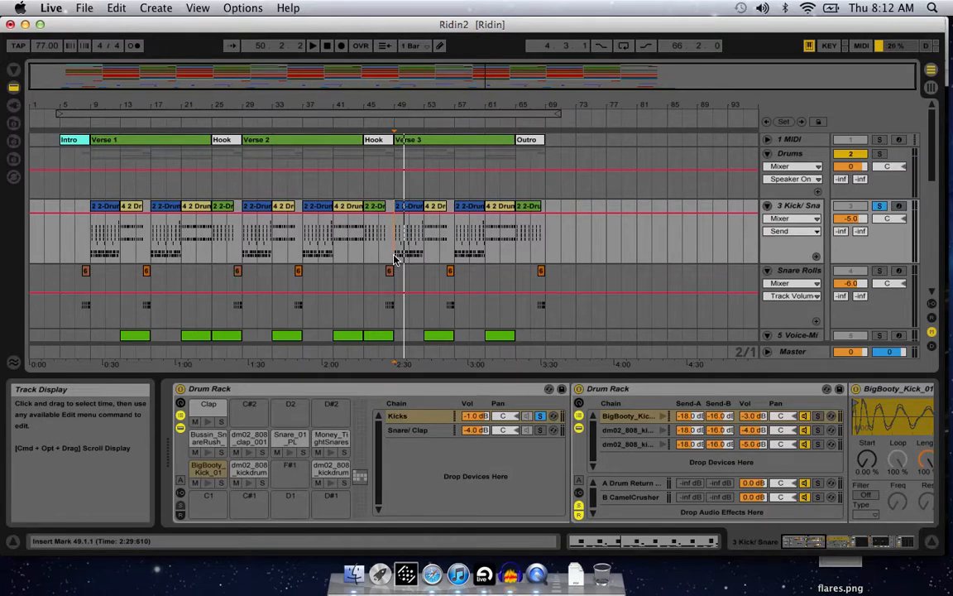
Step: Examine the BigBooty_Kick_01 chain's sampler, Spectrum and EQ Eight filter bands
click(585, 456)
scroll(585, 456, right, 15)
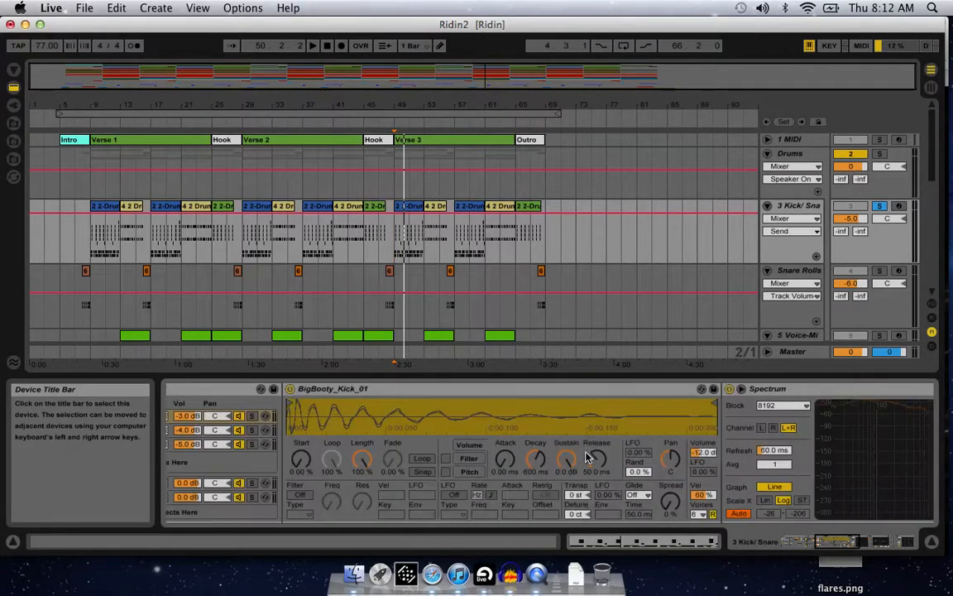
scroll(586, 457, right, 5)
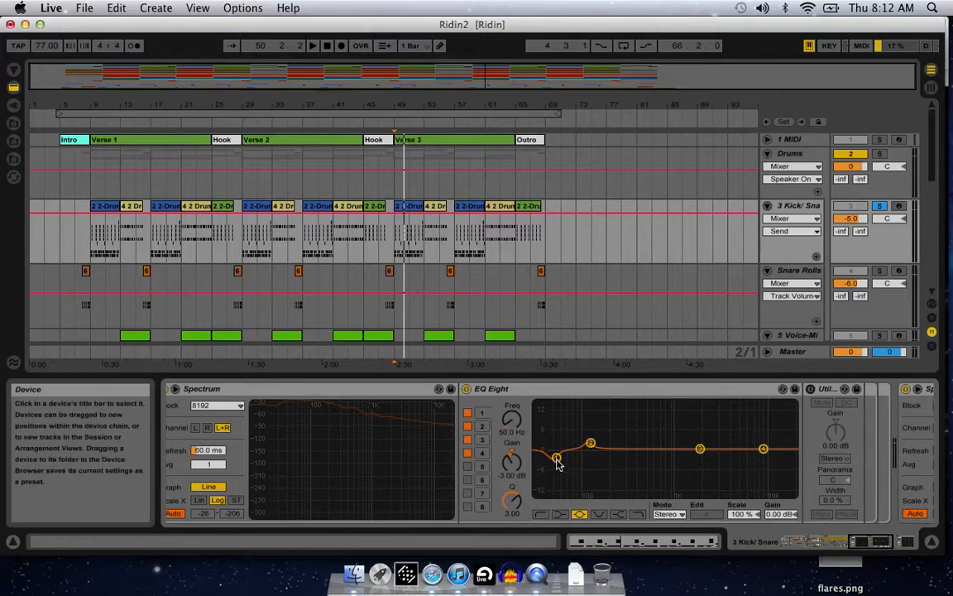
click(482, 440)
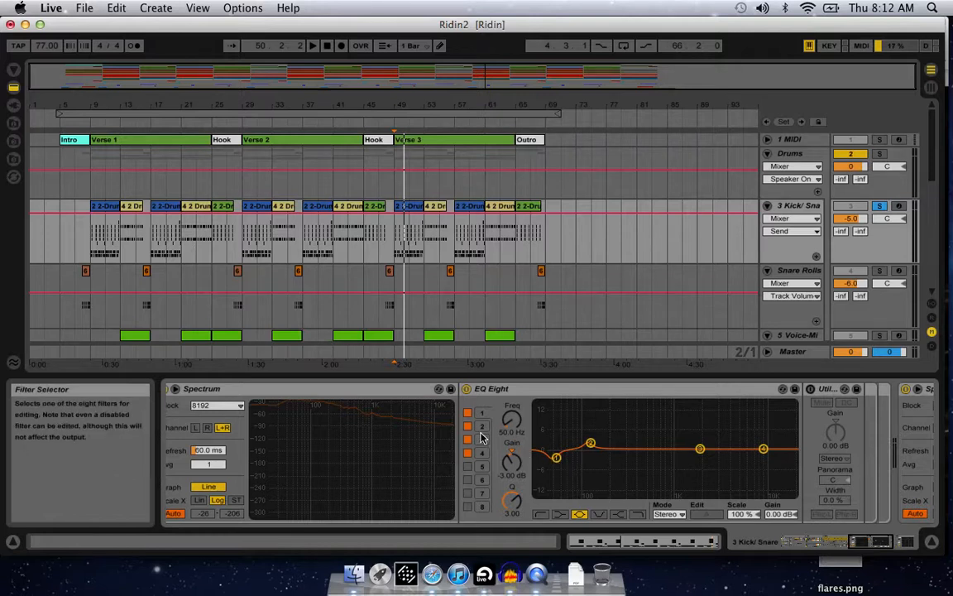
click(483, 428)
Step: Examine the device chain and EQ Eight curve of the dm02_808_kickdrum_013_clean kick
scroll(520, 434, left, 20)
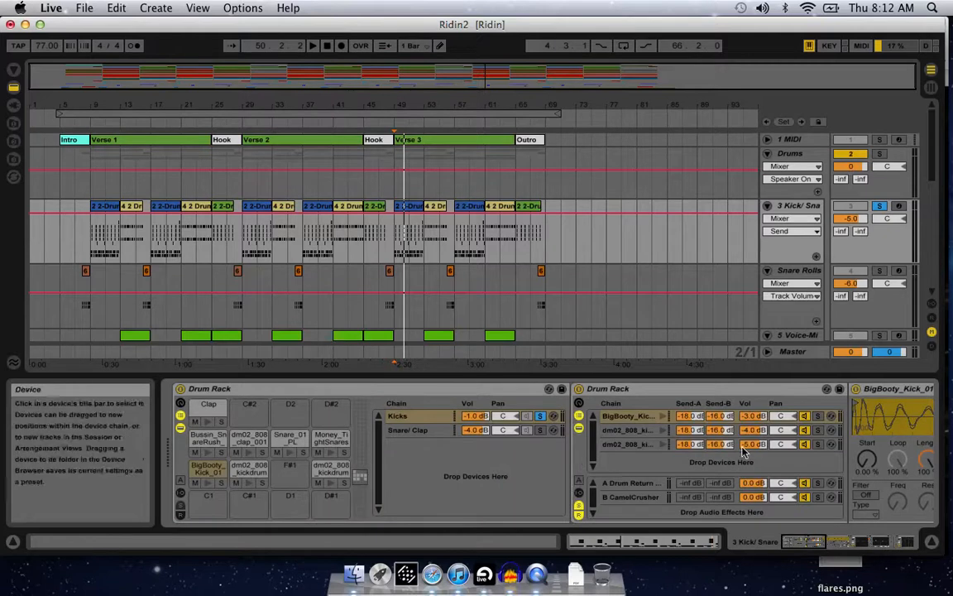
click(633, 447)
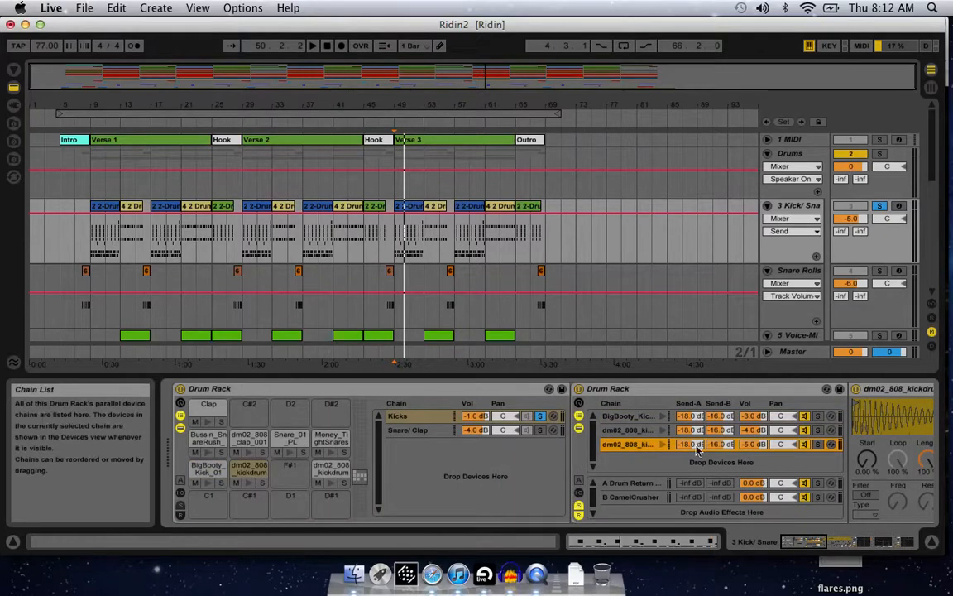
scroll(691, 451, right, 20)
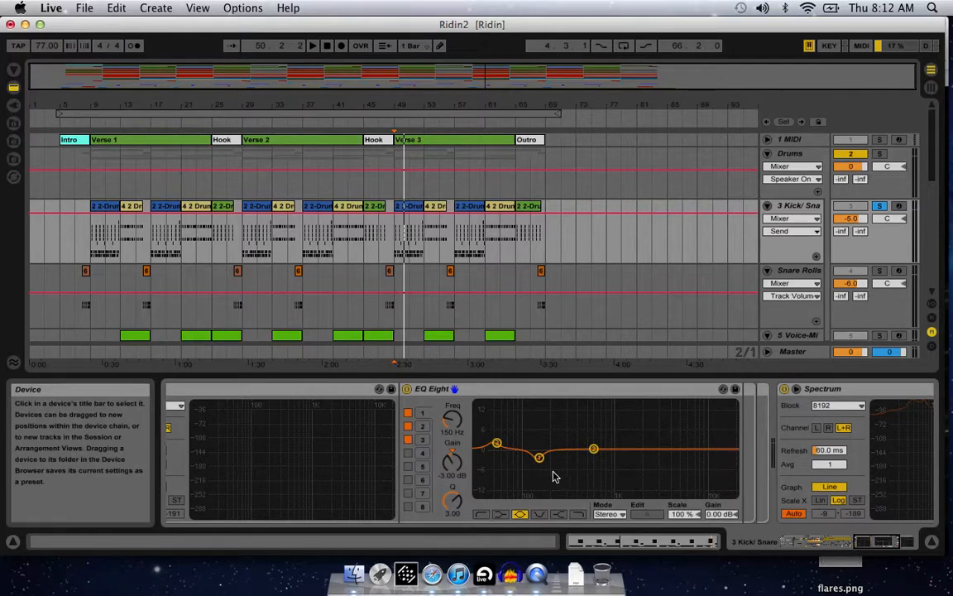
scroll(414, 470, left, 10)
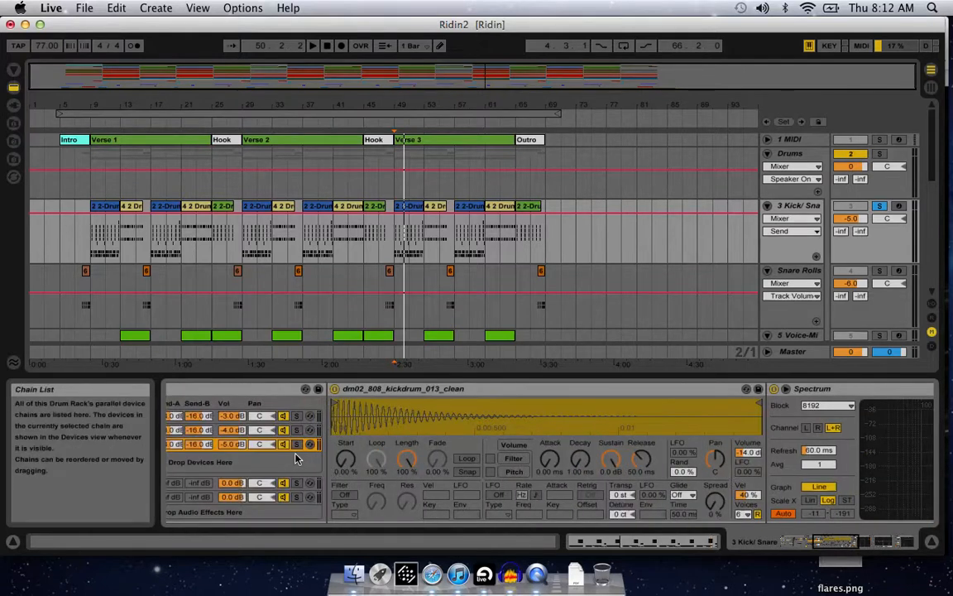
Step: Solo the dm02_808_kickdrum_013_clean chain, play it to view its Spectrum, and unsolo it
click(297, 445)
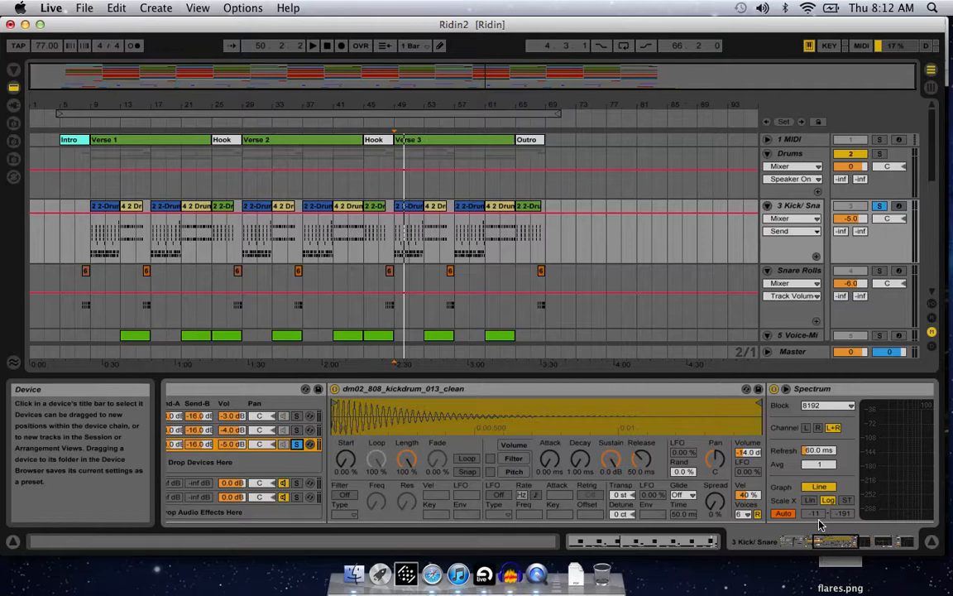
key(space)
scroll(745, 472, right, 5)
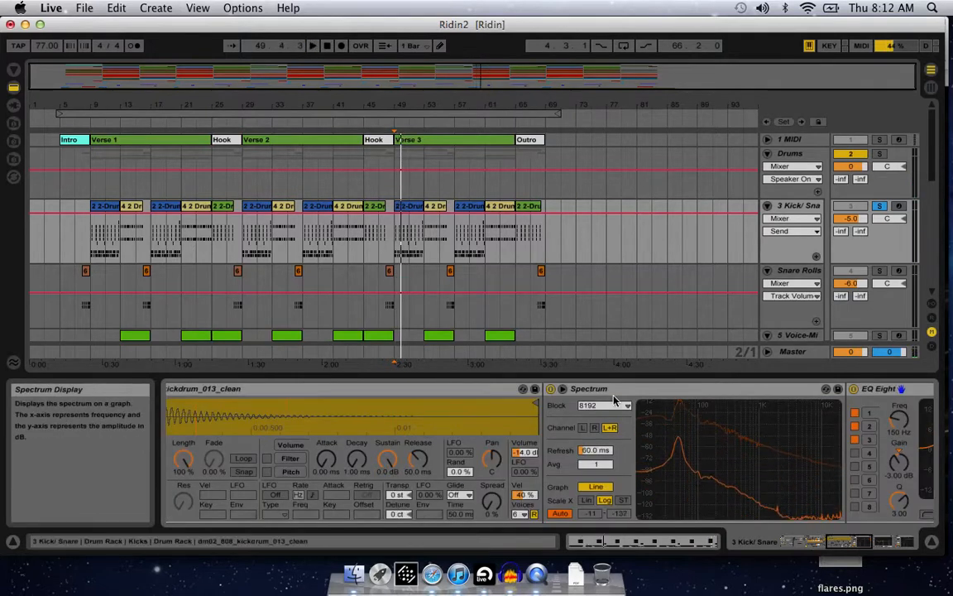
scroll(686, 443, left, 5)
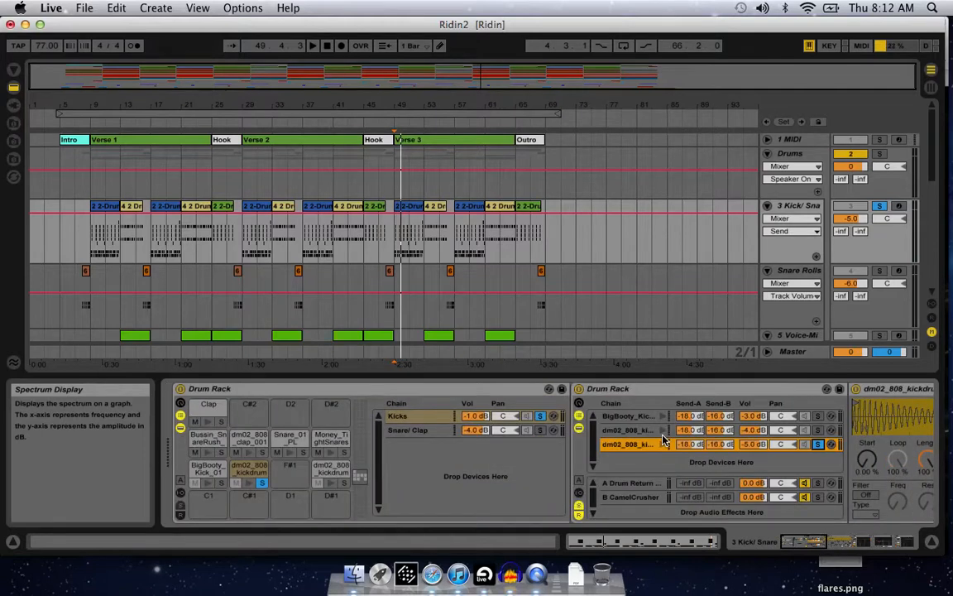
click(817, 444)
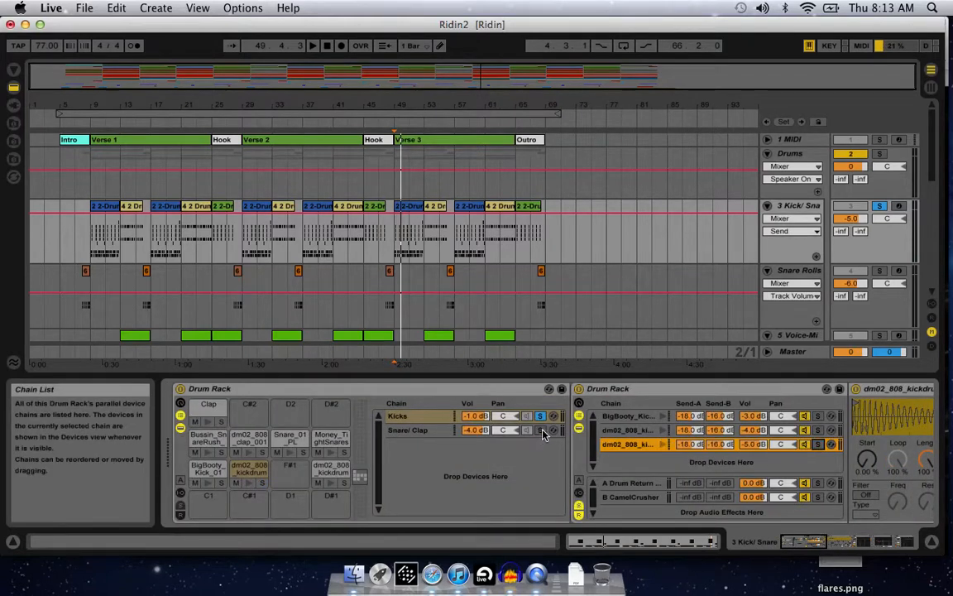
Step: Solo the Snare/Clap chain of the Drum Rack and listen to it in the opening bars of Verse 3
click(540, 431)
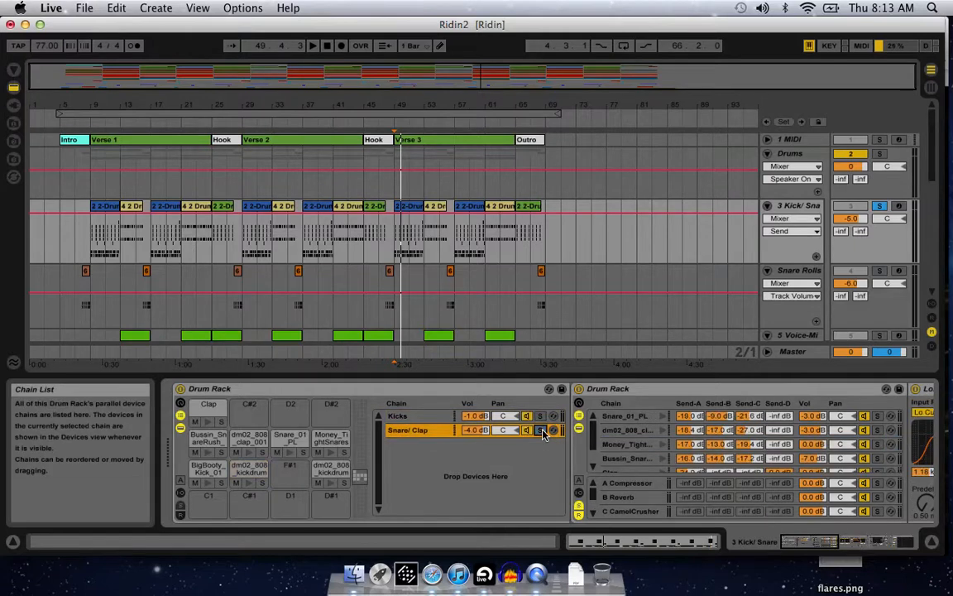
key(space)
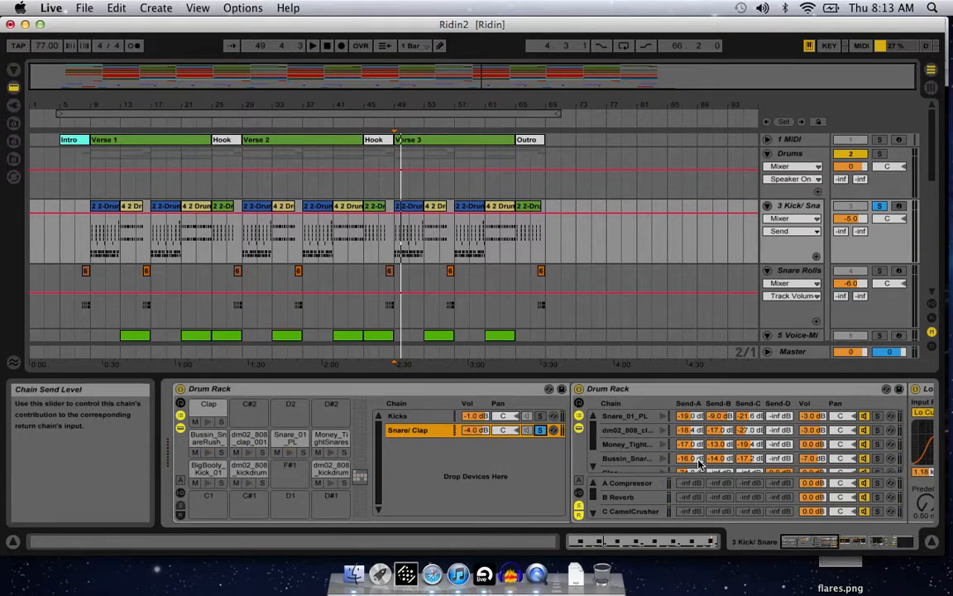
click(412, 247)
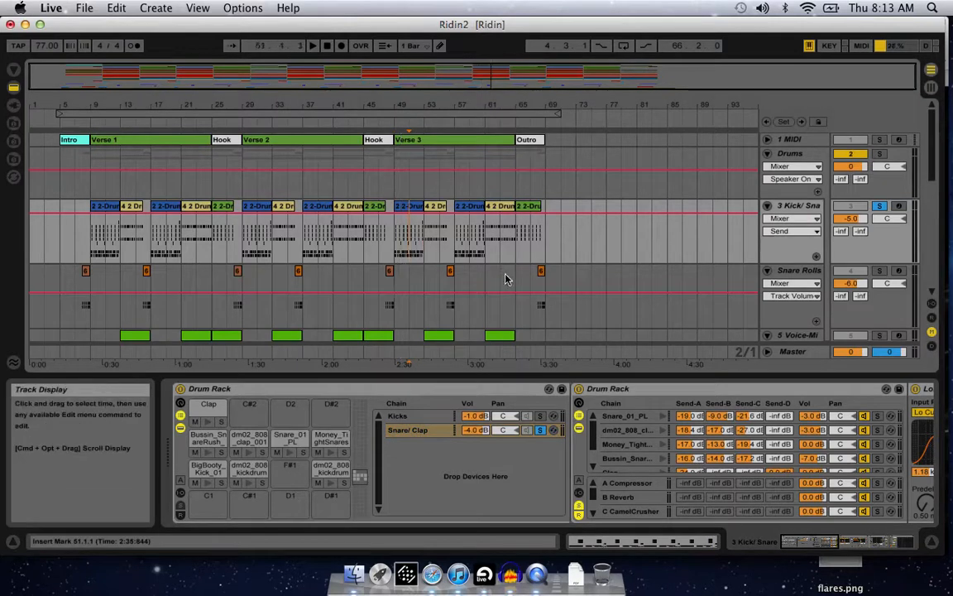
Step: Preview the Clap chain's sound on its own, and play the snares and clap from bar 51
scroll(642, 447, down, 2)
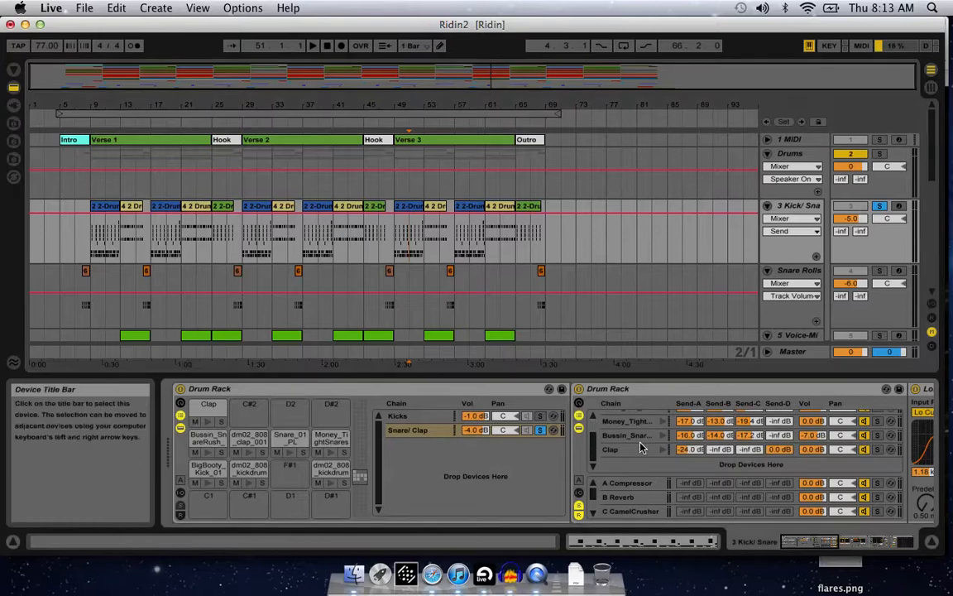
click(662, 449)
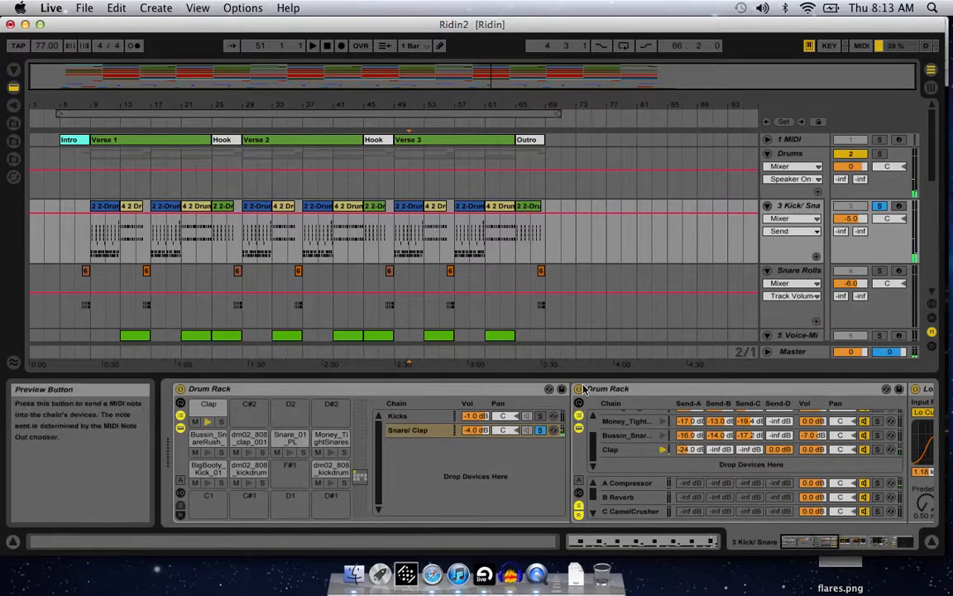
click(416, 249)
key(space)
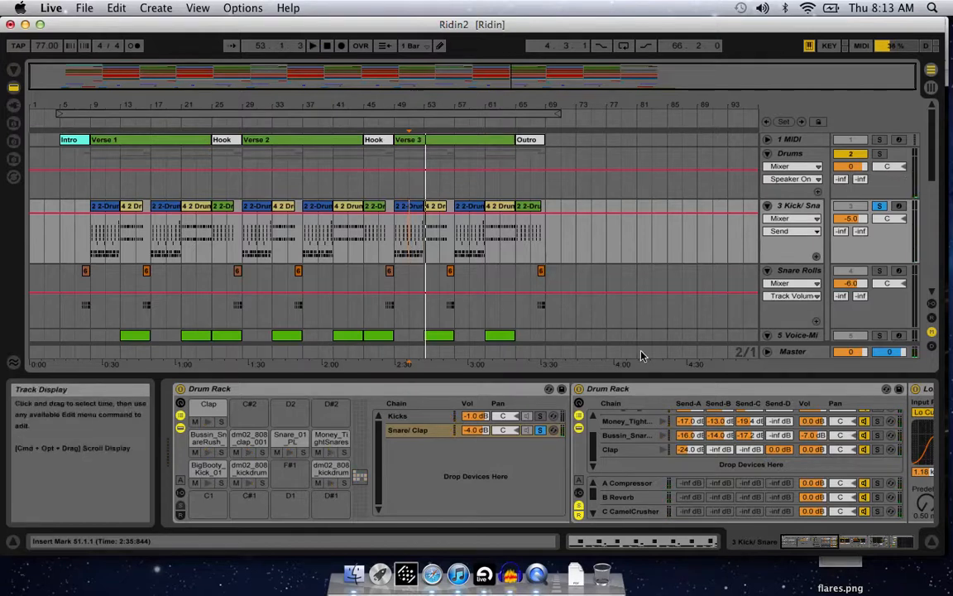
Step: Lower the Clap chain's Send-D to -69.0 dB, preview the clap, and restore the send to 0.0 dB
click(636, 452)
drag(787, 453, 787, 513)
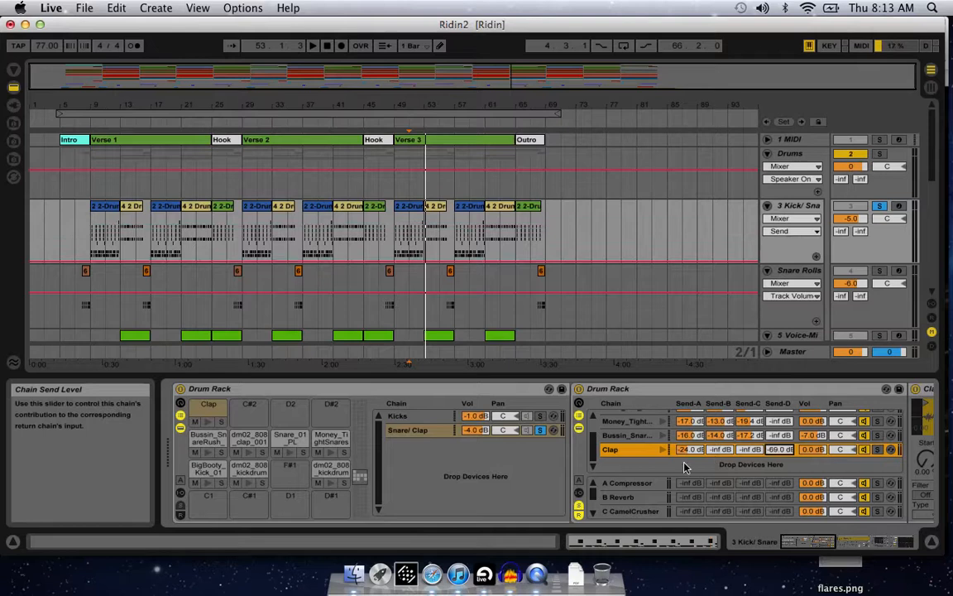
click(660, 455)
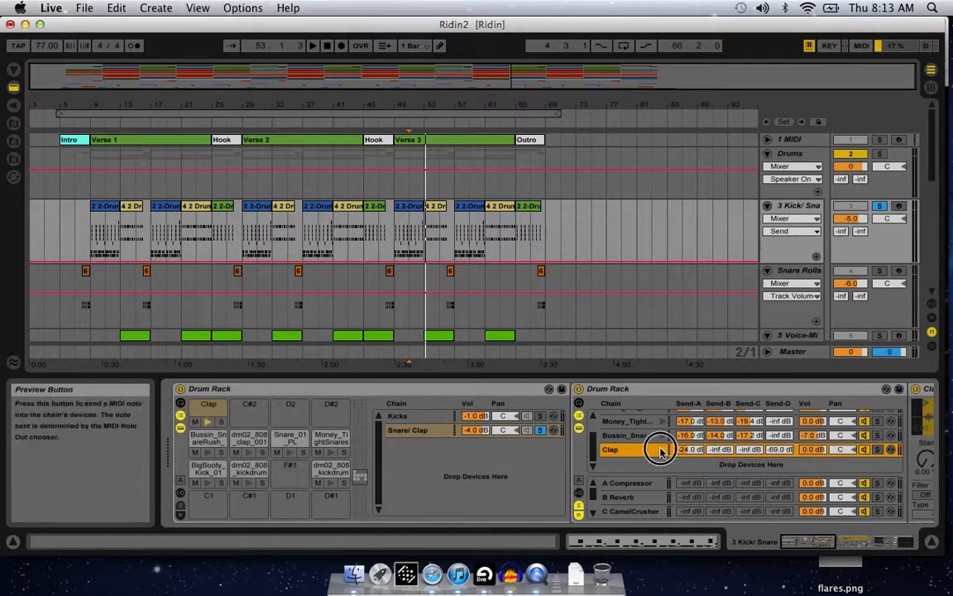
click(781, 449)
key(Delete)
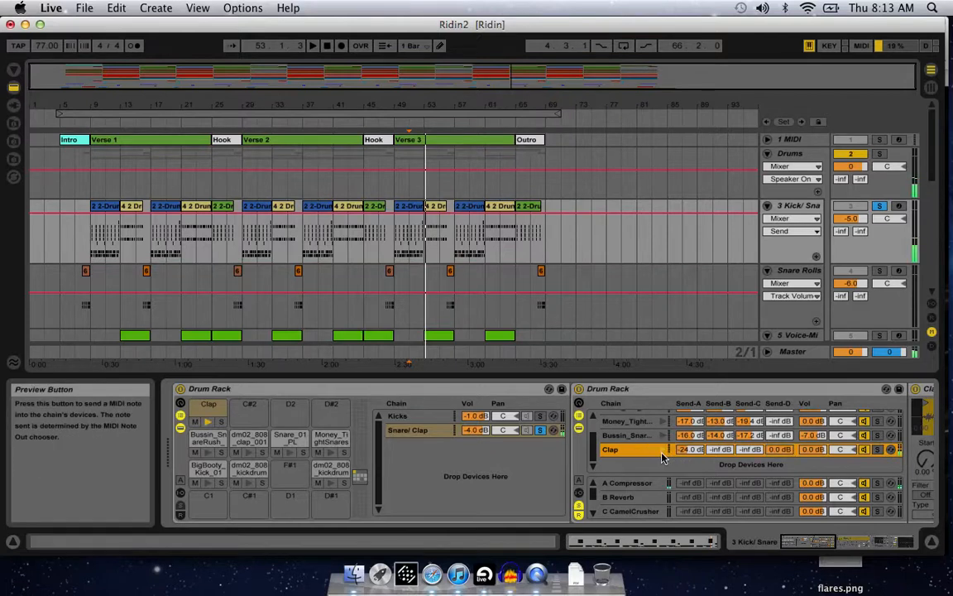
Step: Examine the reverb settings of the D Long Tail return chain, and play the snares from bar 53
scroll(629, 505, down, 2)
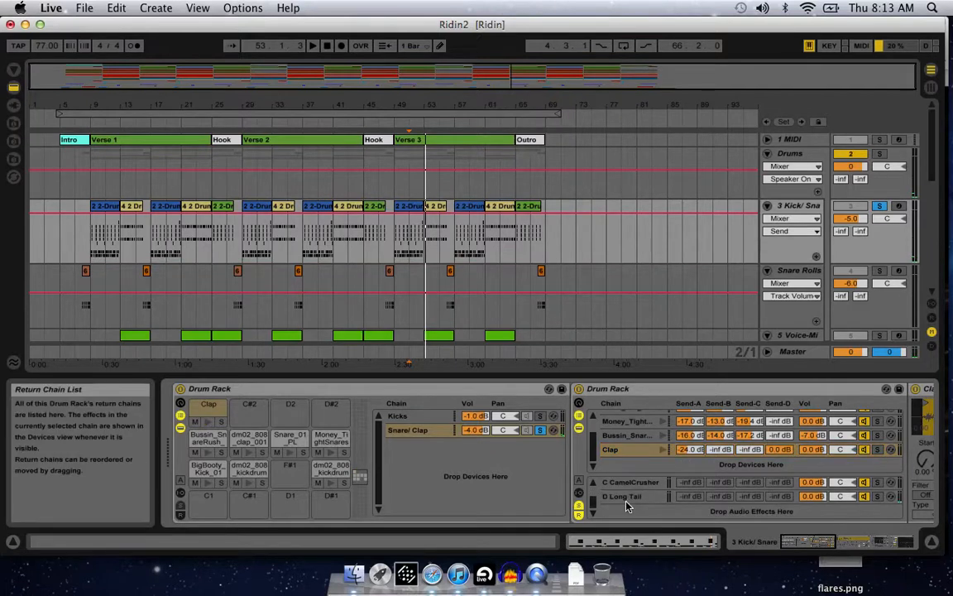
click(626, 499)
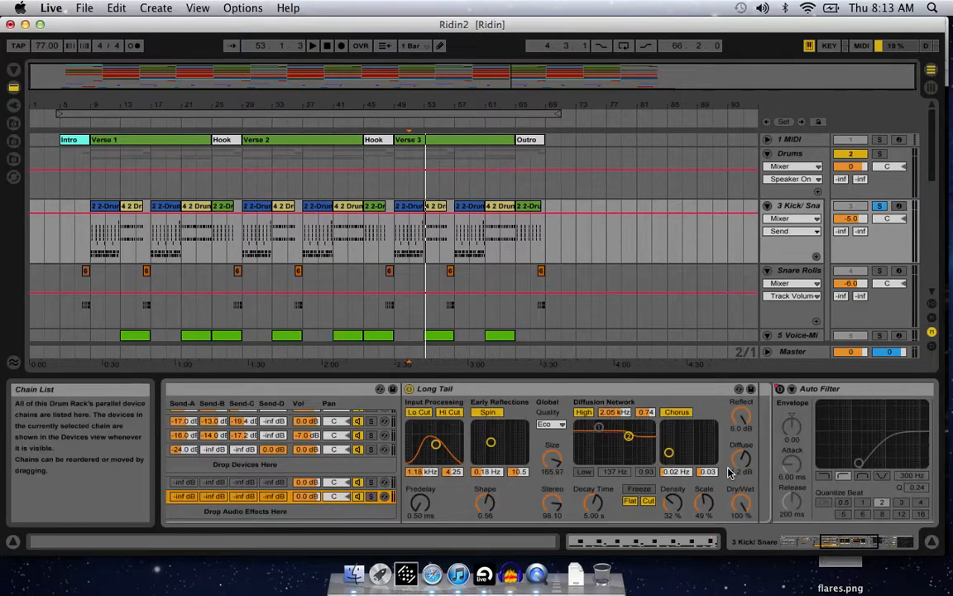
scroll(728, 472, left, 5)
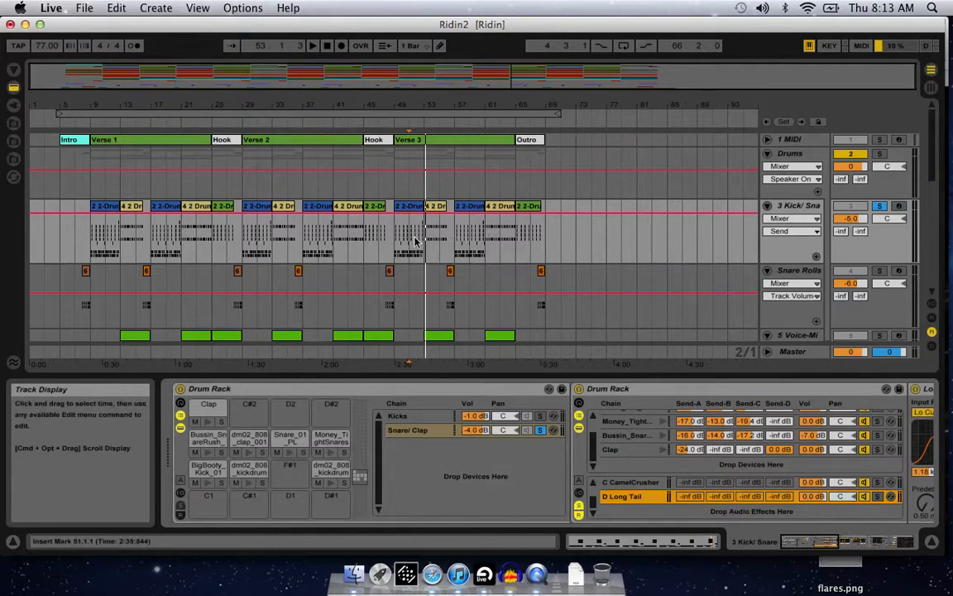
key(space)
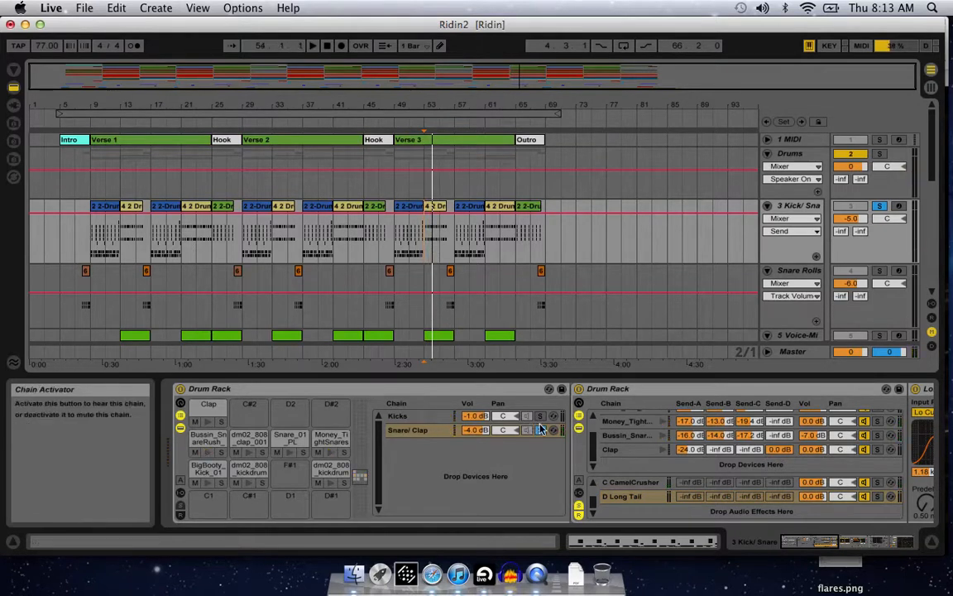
Step: Unsolo the Snare/Clap chain and add the Snare Rolls track to the soloed tracks
click(539, 432)
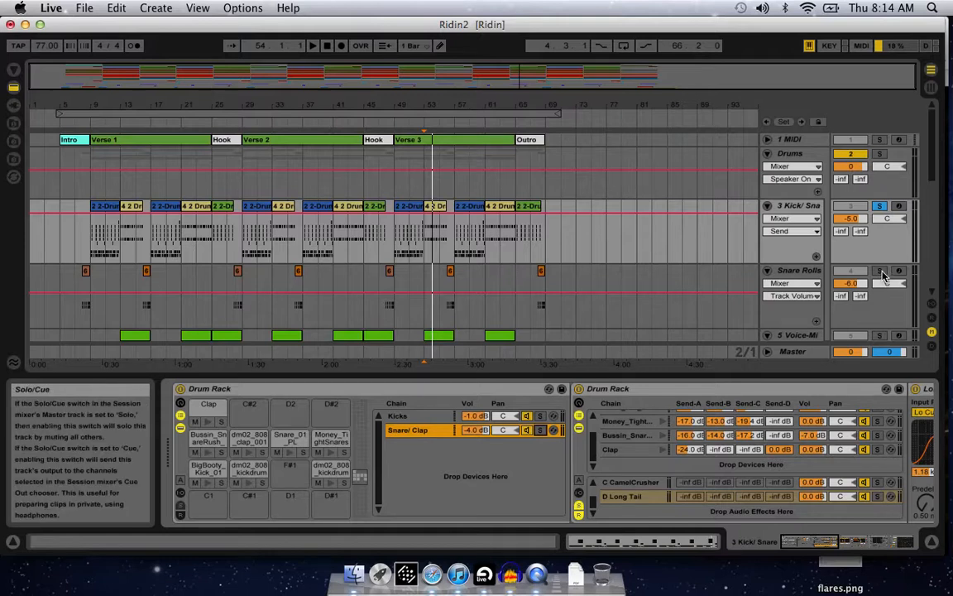
click(882, 273)
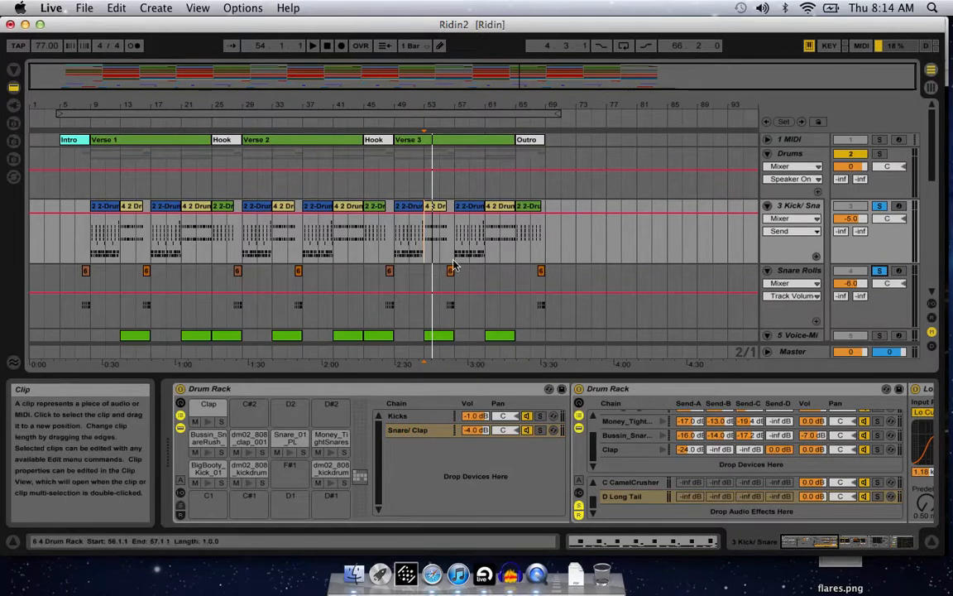
Step: Play the Kick/Snare and Snare Rolls tracks past bar 57, and solo the Voice-Mixed Choir and Perc tracks
key(space)
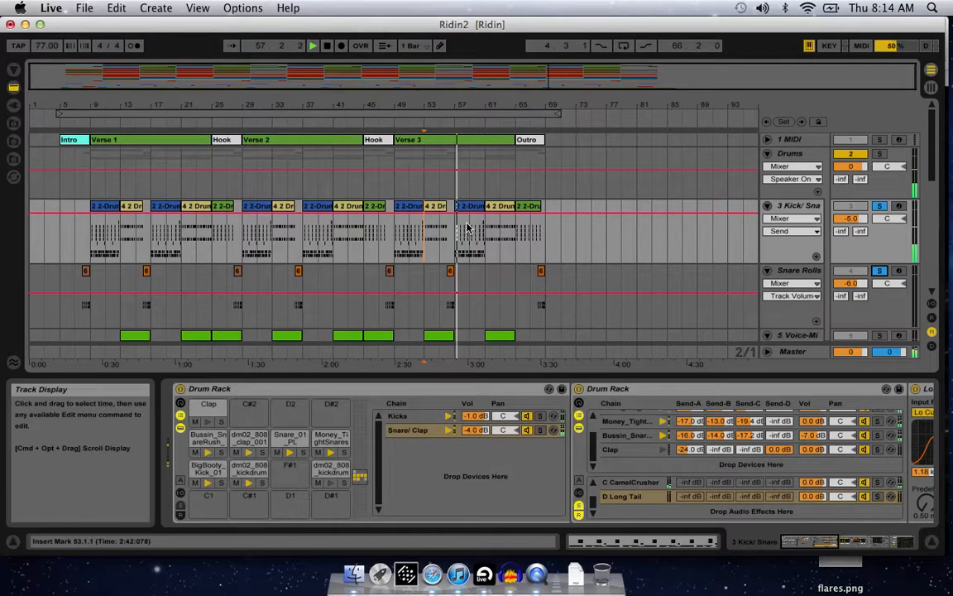
scroll(360, 250, down, 3)
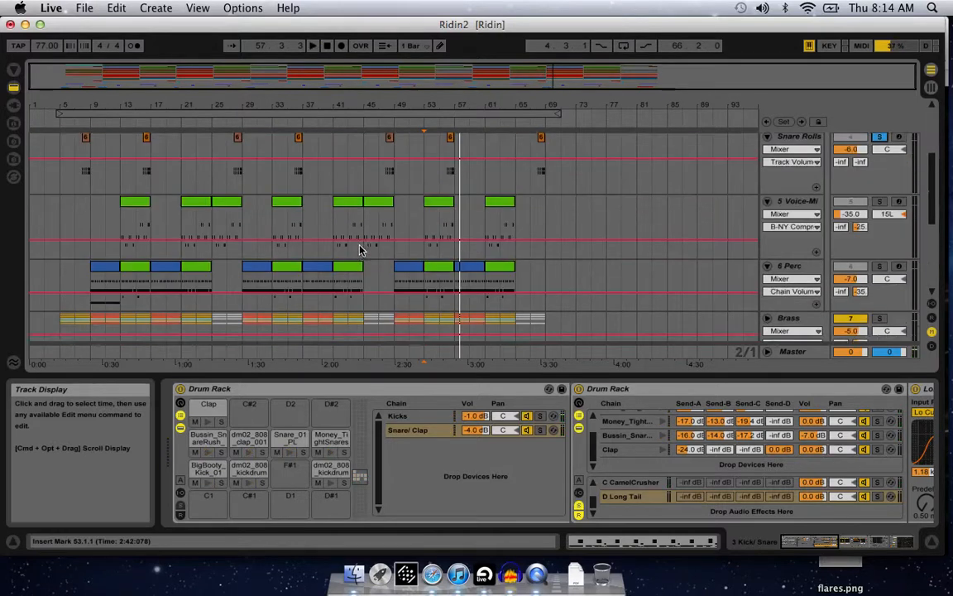
scroll(360, 250, down, 1)
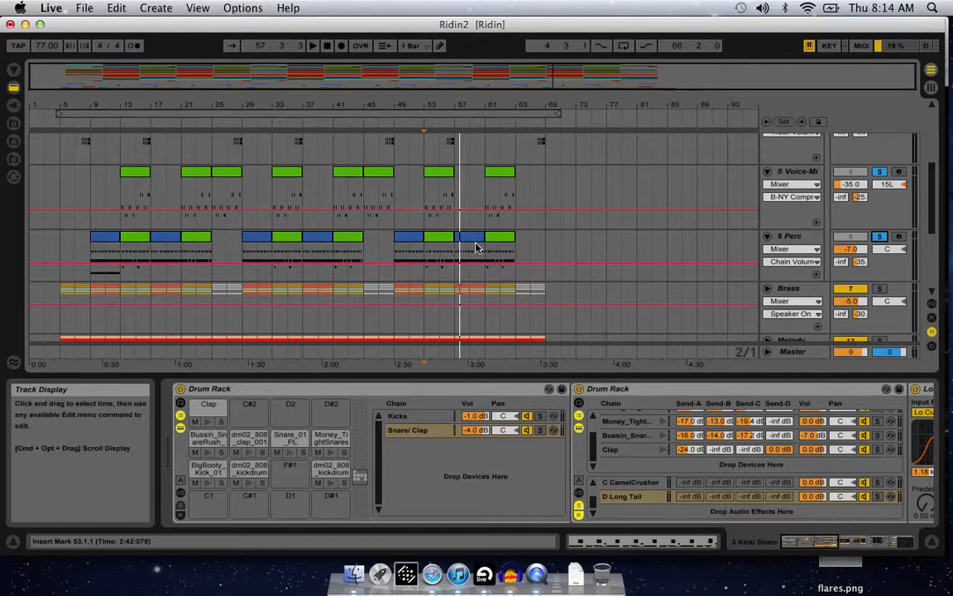
Step: Play the soloed Voice and Perc tracks from bar 53, and select the Perc clip at bar 53
click(430, 262)
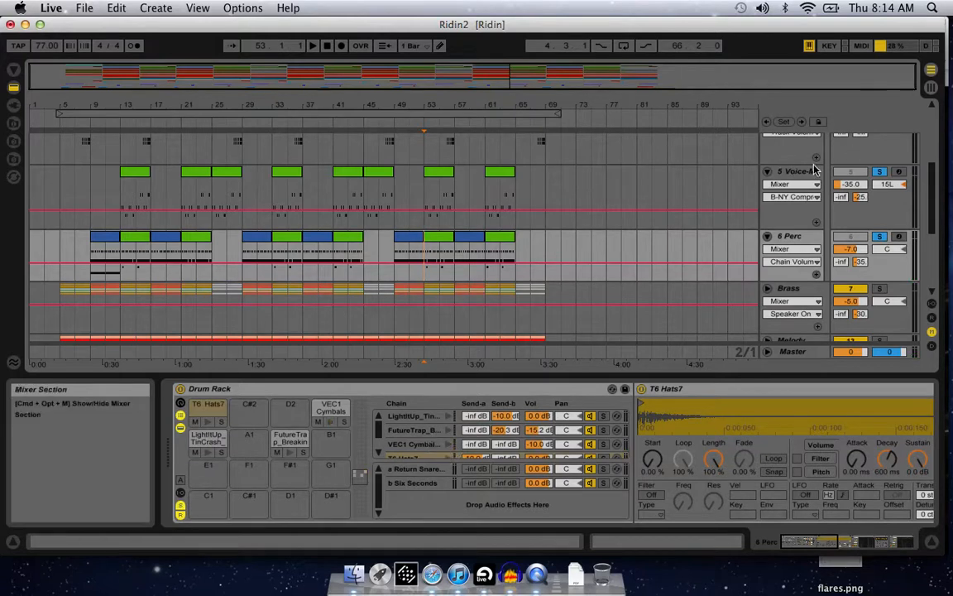
key(space)
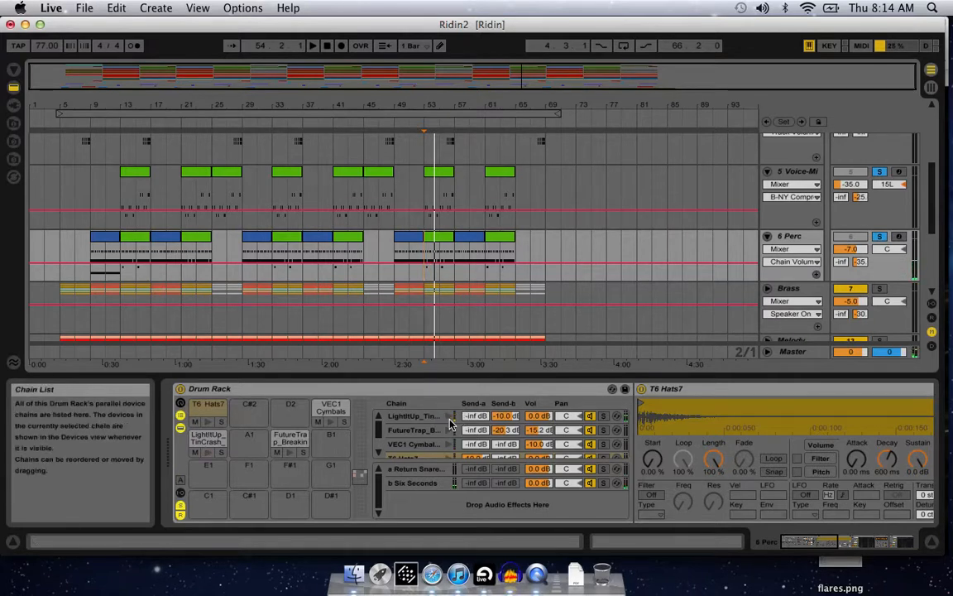
key(space)
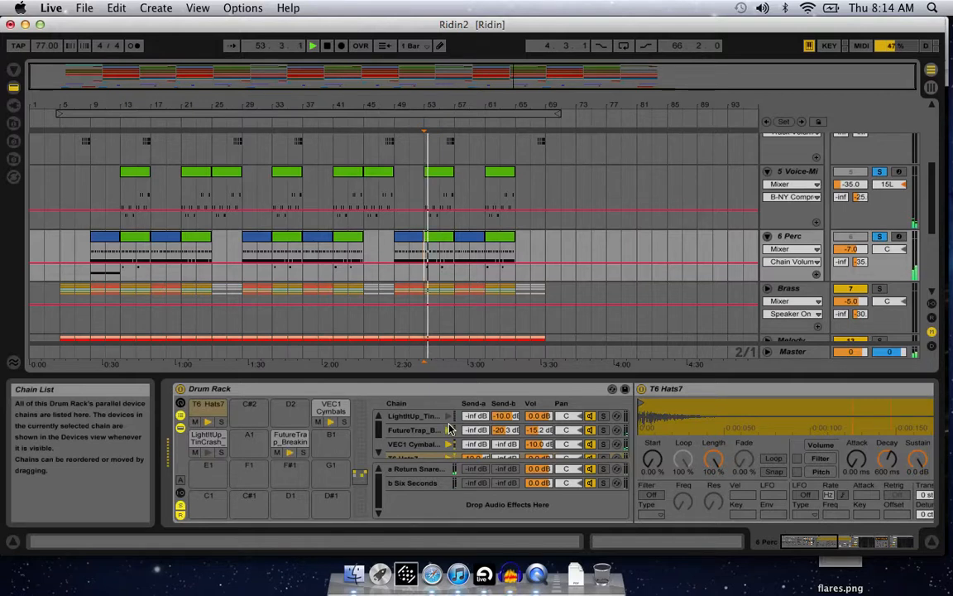
click(438, 241)
key(space)
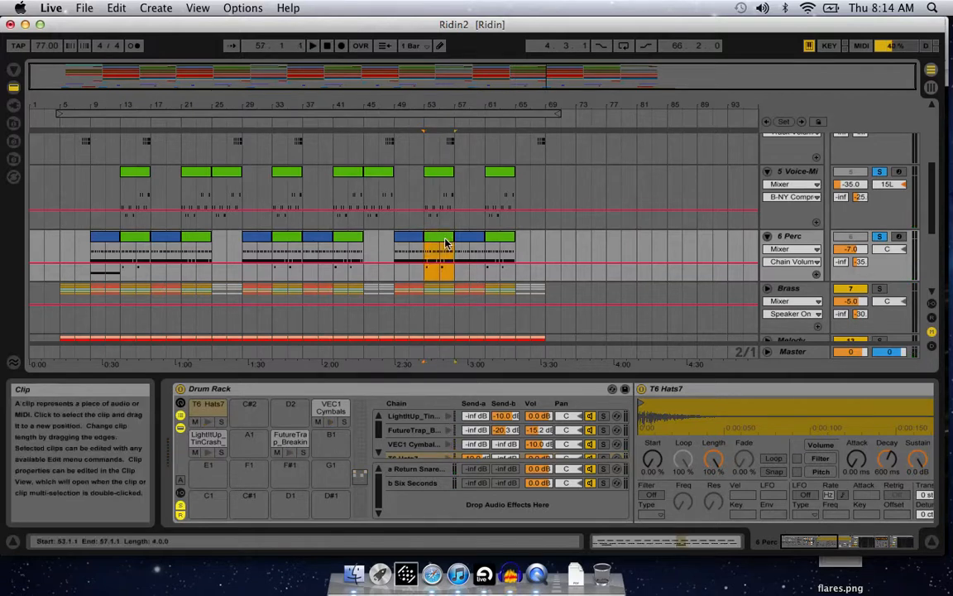
Step: Look at the Perc clip's notes, and preview the FutureTrap, VEC1 Cymbals and T6 Hats7 chains of its Drum Rack
key(shift+Tab)
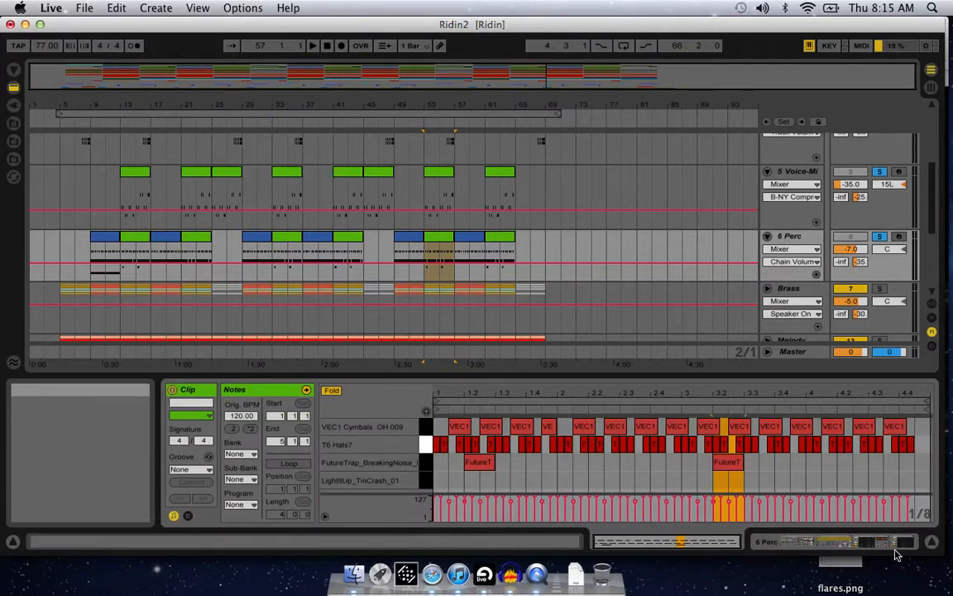
key(shift+Tab)
click(447, 431)
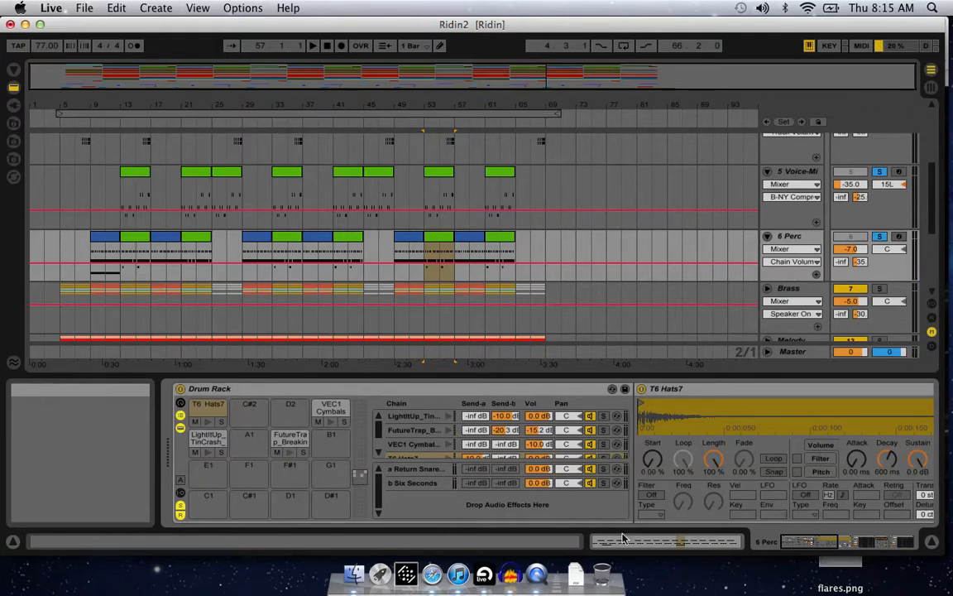
scroll(476, 448, down, 2)
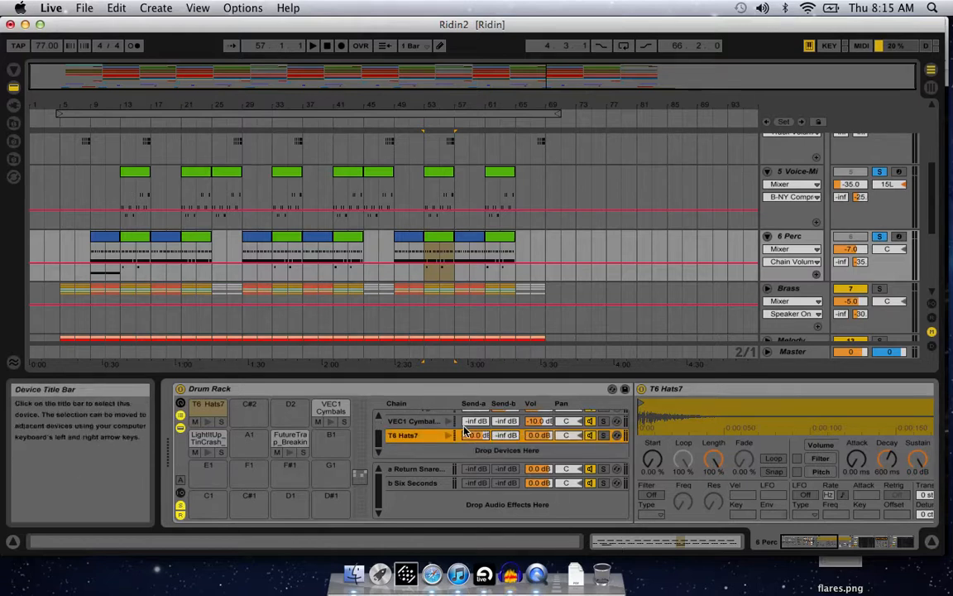
click(447, 424)
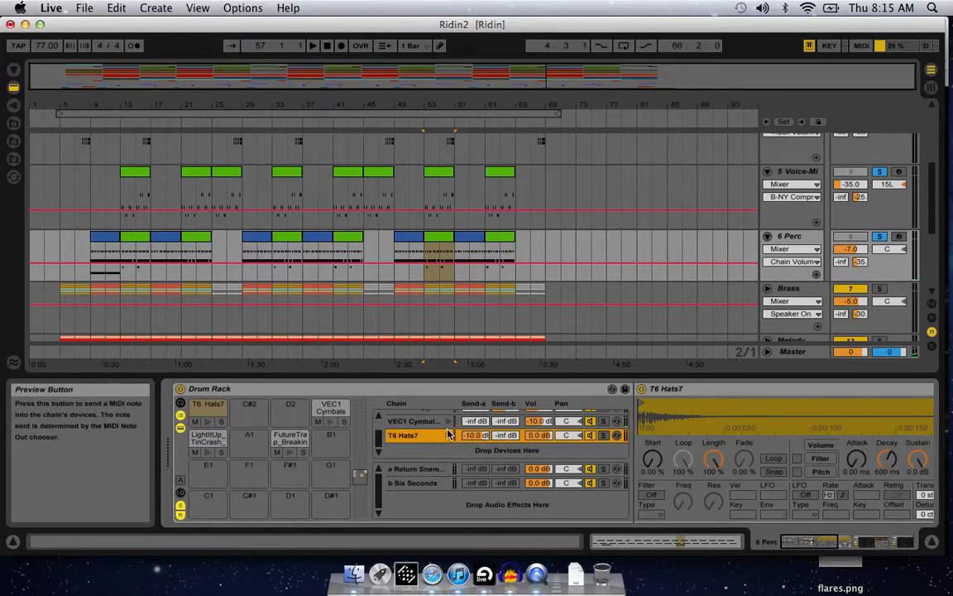
click(449, 437)
Step: Show the notes of the Perc clip at bar 49 and play the track from there
click(630, 540)
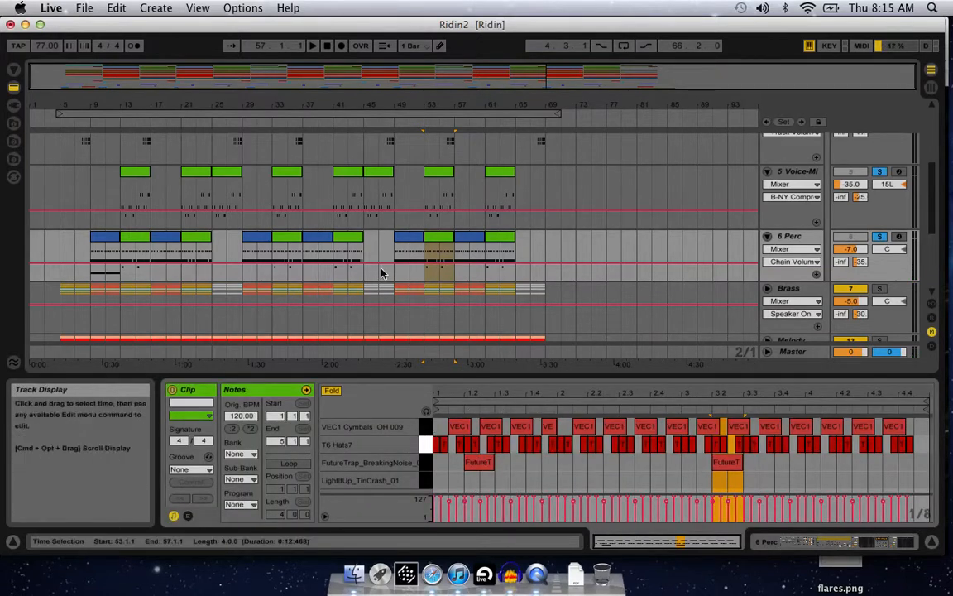
click(404, 265)
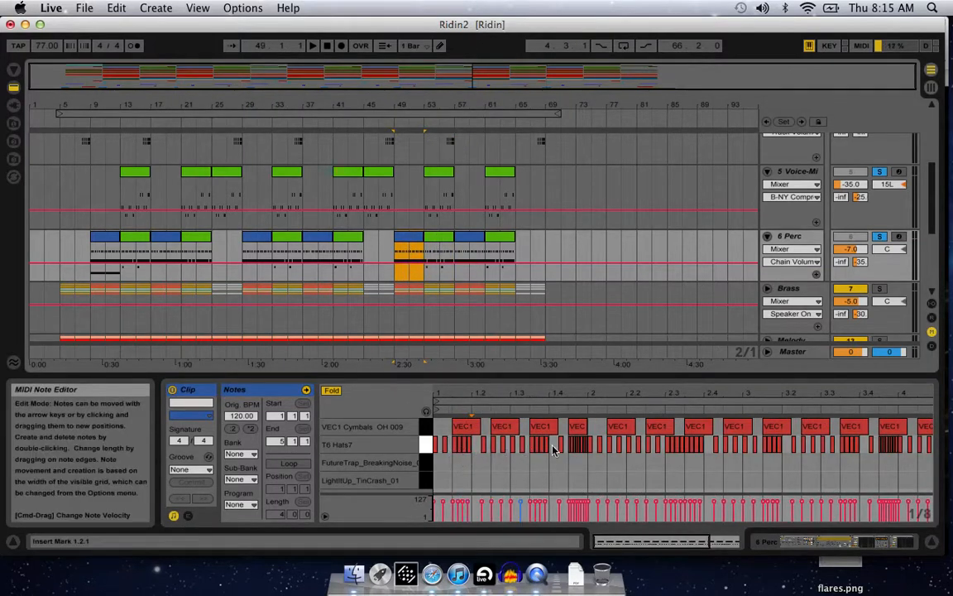
click(395, 250)
key(space)
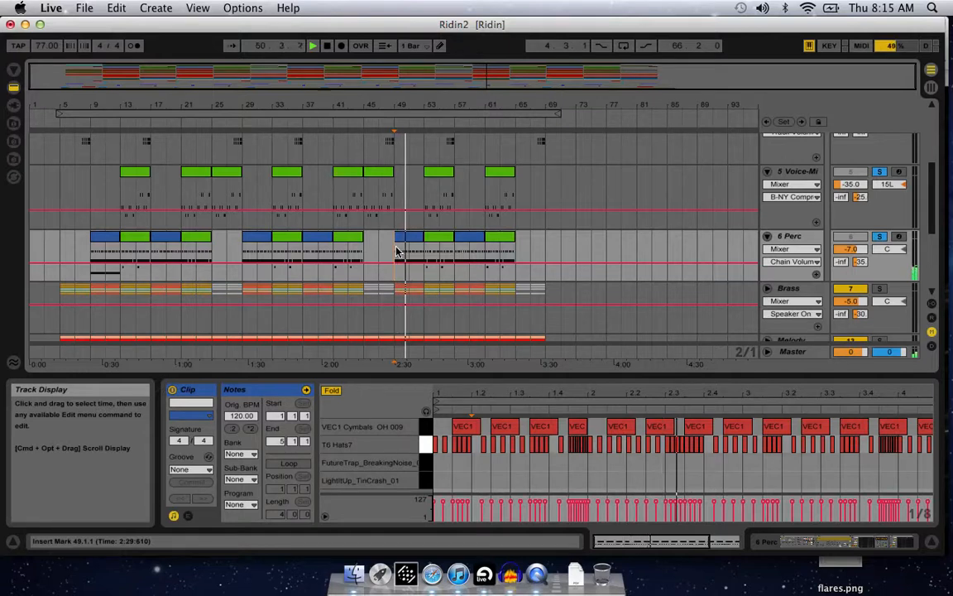
key(space)
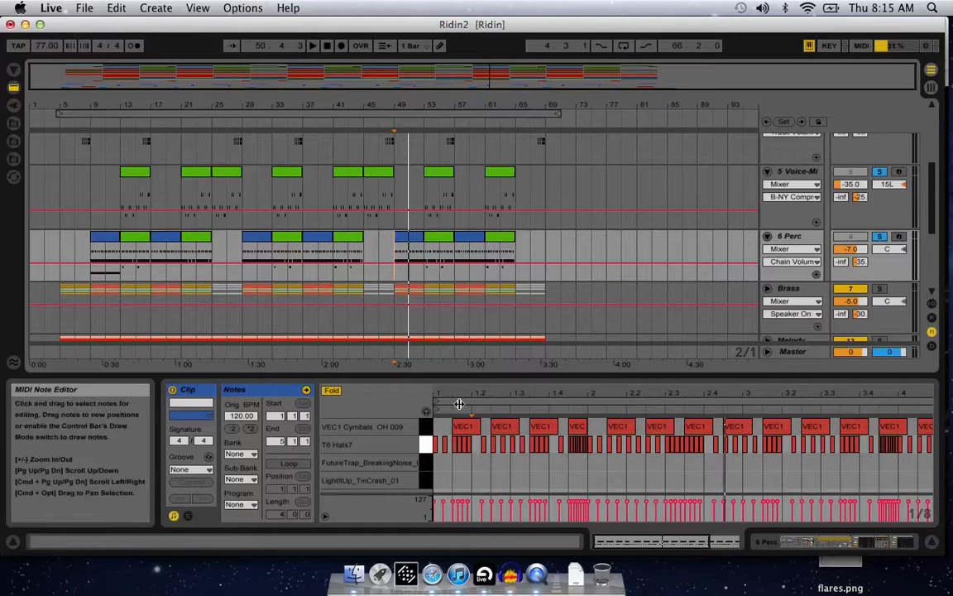
Step: Examine the T6 Hats7 rolls in the bar 49 Perc clip up close, and show the bar 53 clip's notes for comparison
drag(453, 393, 454, 455)
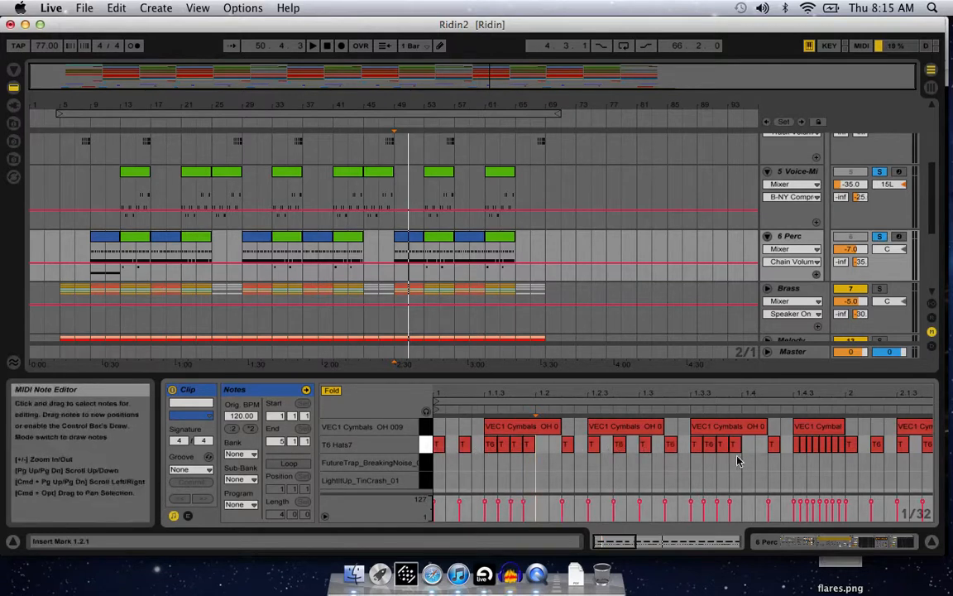
drag(681, 389, 681, 364)
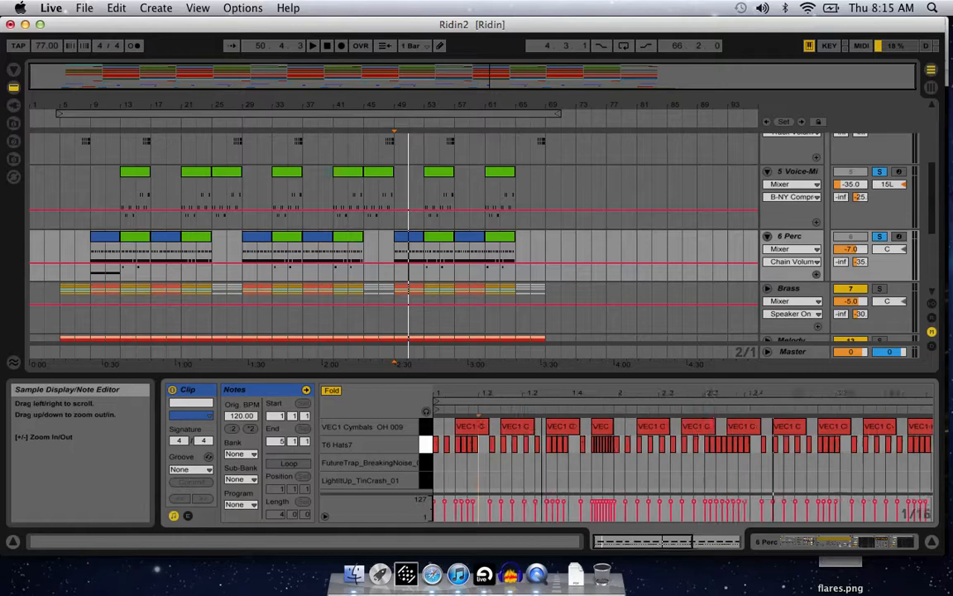
click(444, 238)
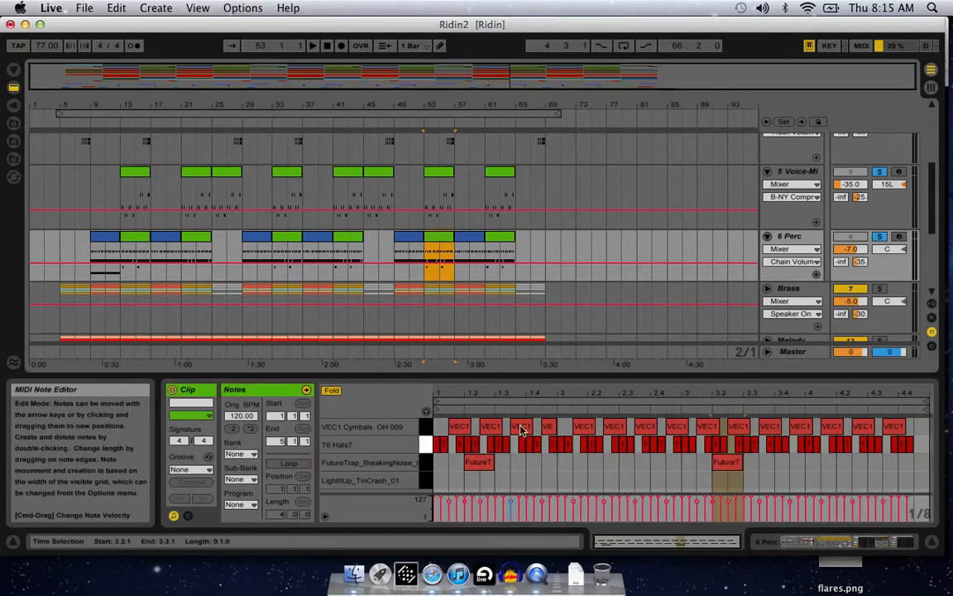
Step: Solo the whole Drums group in place of the individual tracks and play it from bar 49
scroll(443, 192, up, 5)
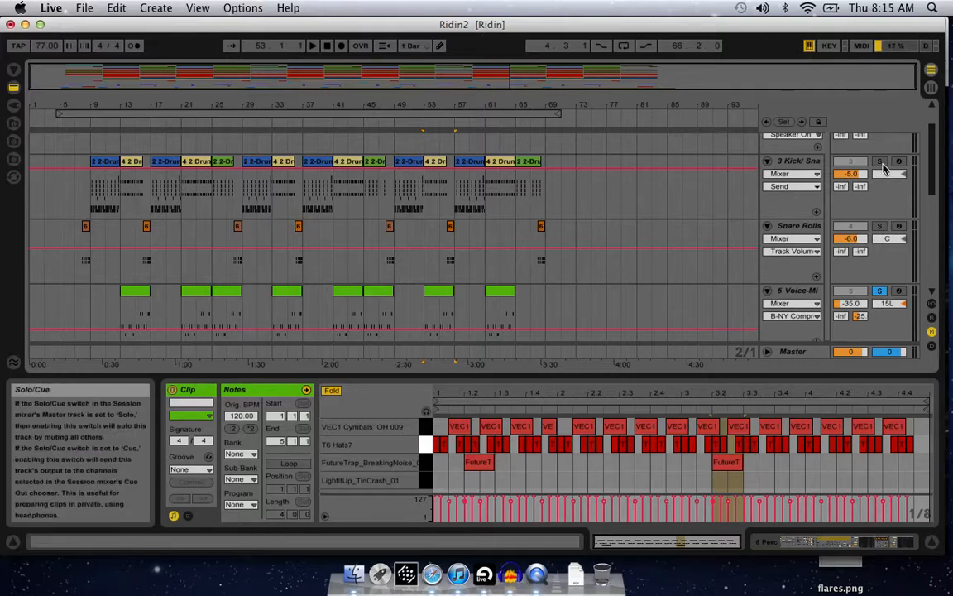
scroll(883, 168, up, 3)
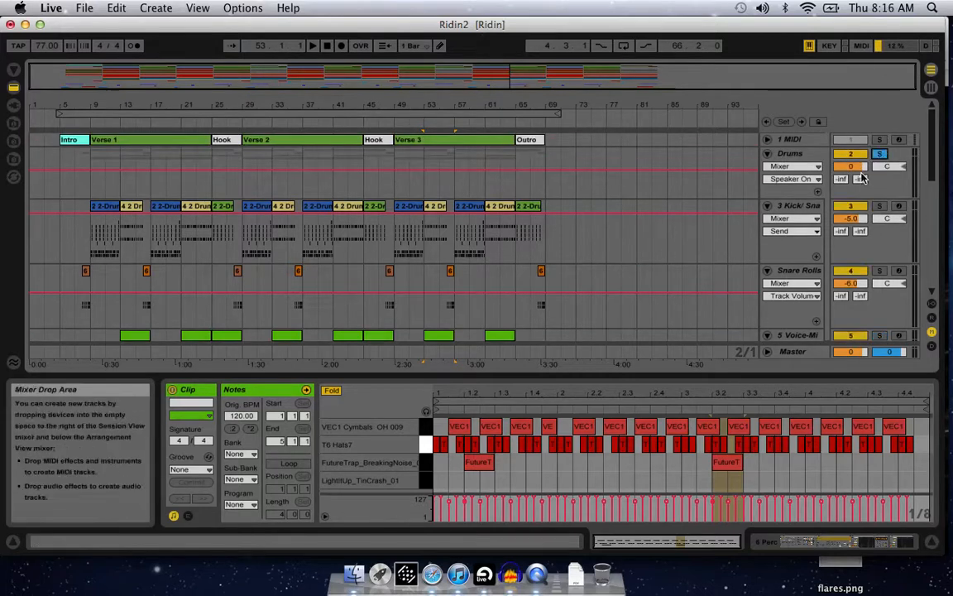
scroll(515, 239, down, 5)
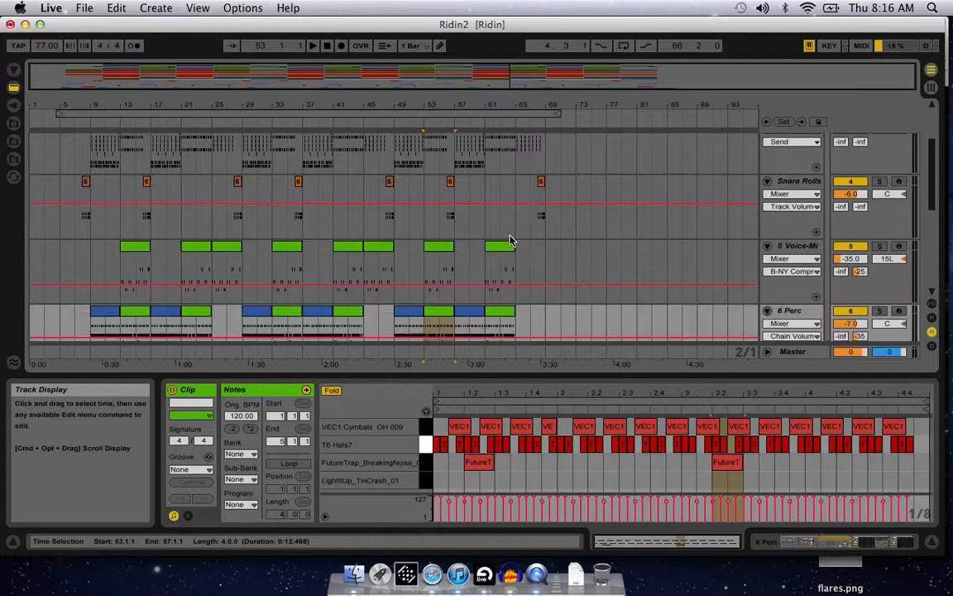
click(399, 278)
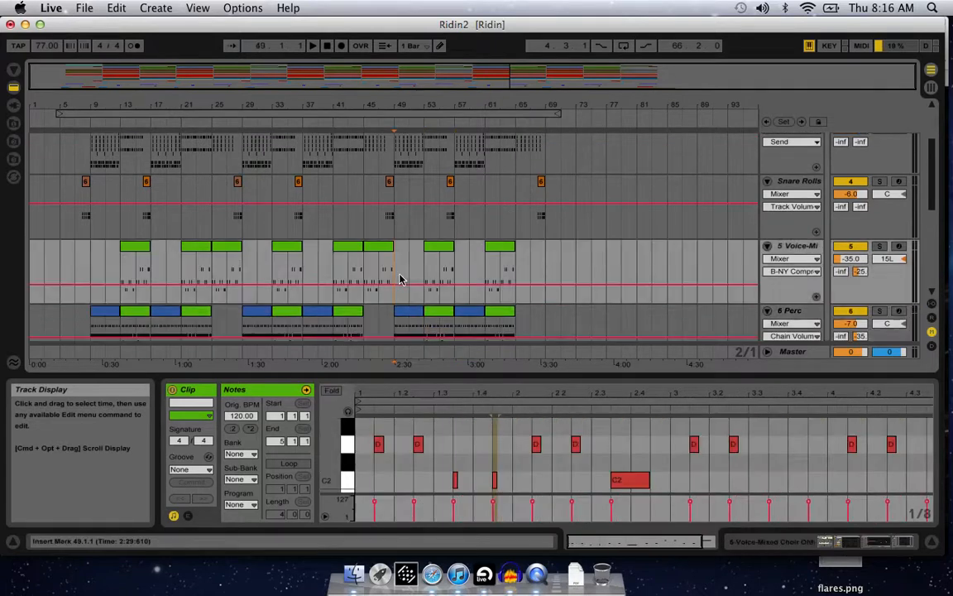
key(space)
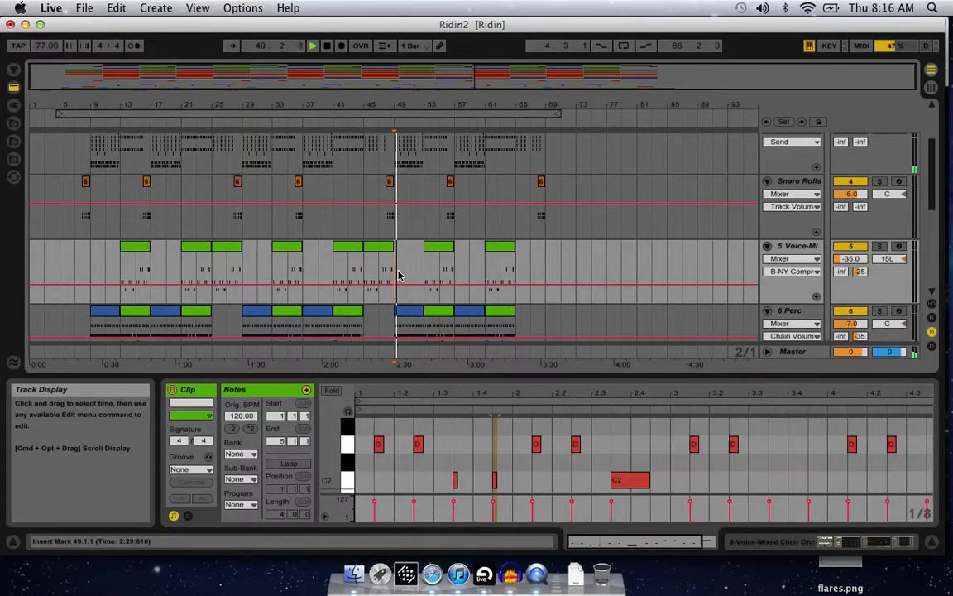
key(space)
Step: Play the soloed Drums group from bar 53
click(427, 276)
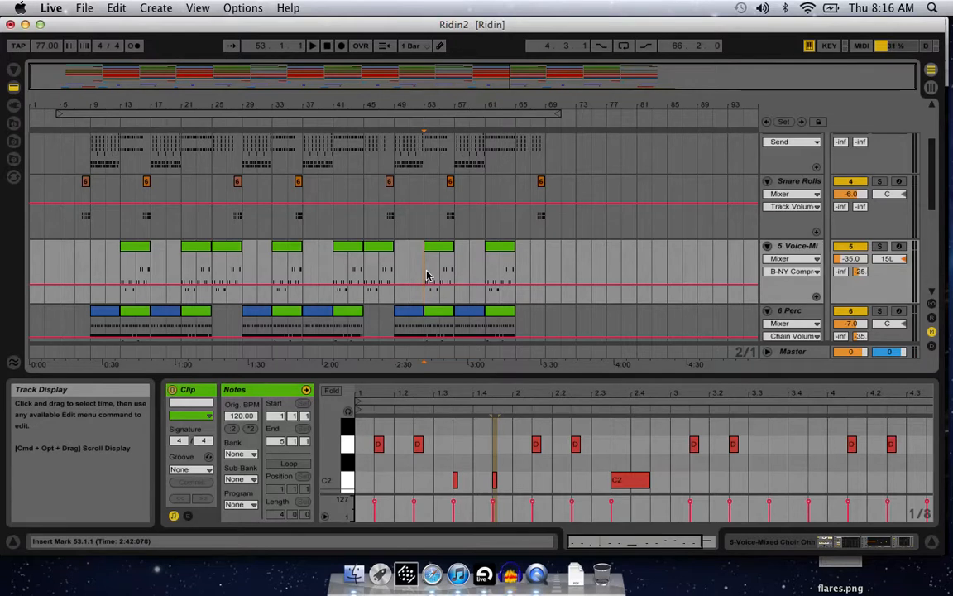
key(space)
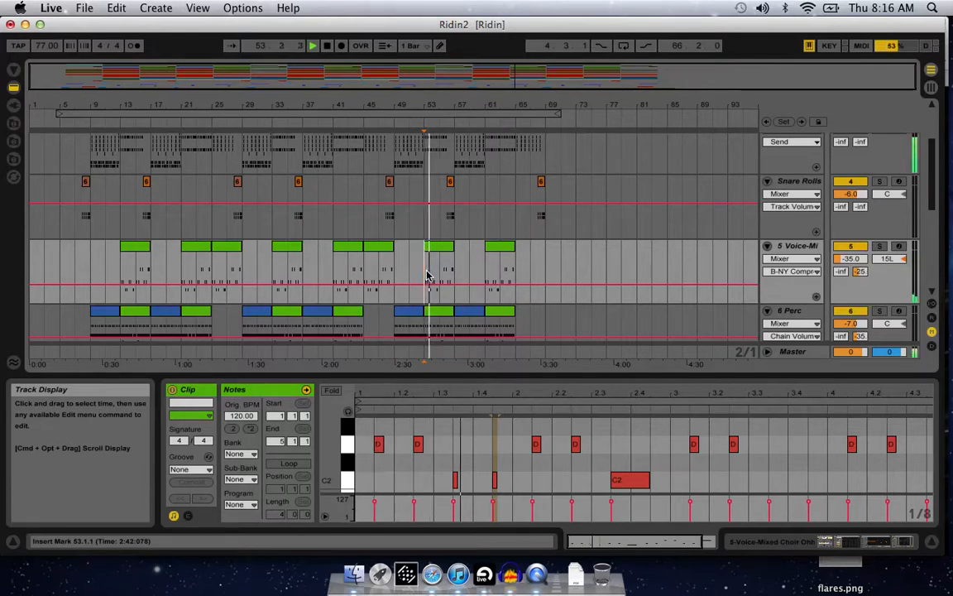
key(space)
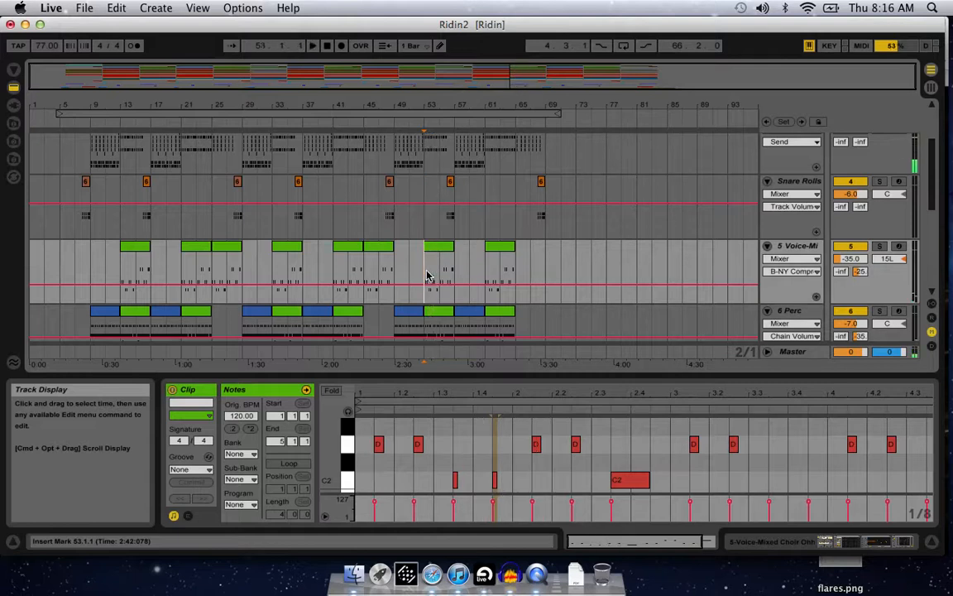
Step: Fold the Drums group and unfold the Brass group to show its tracks
scroll(464, 257, down, 3)
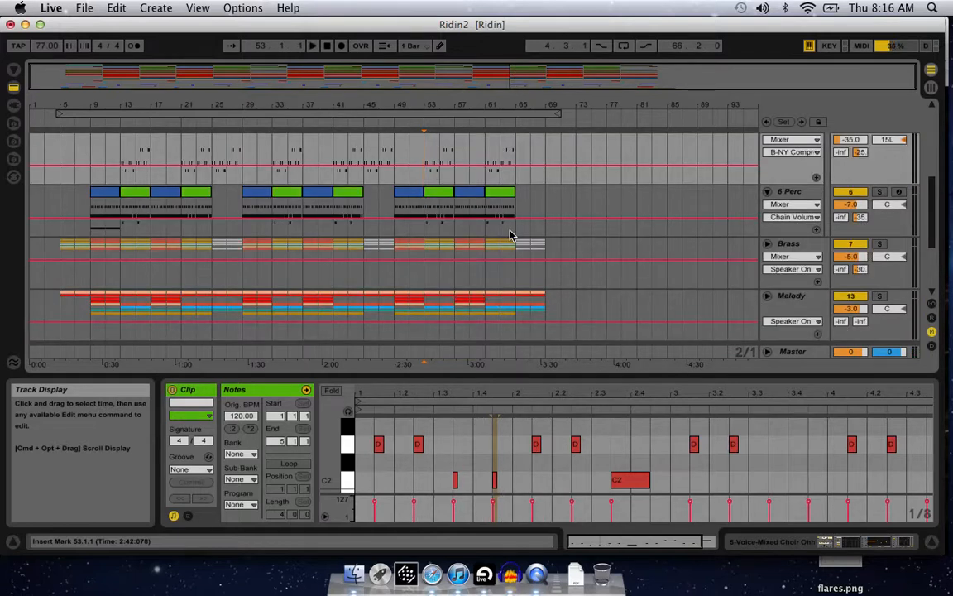
scroll(525, 204, up, 5)
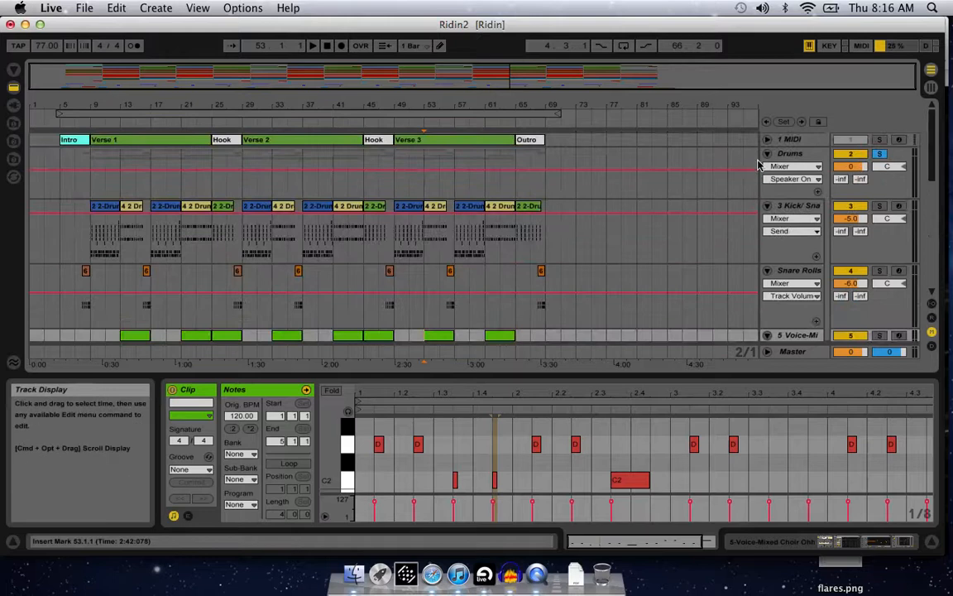
click(767, 154)
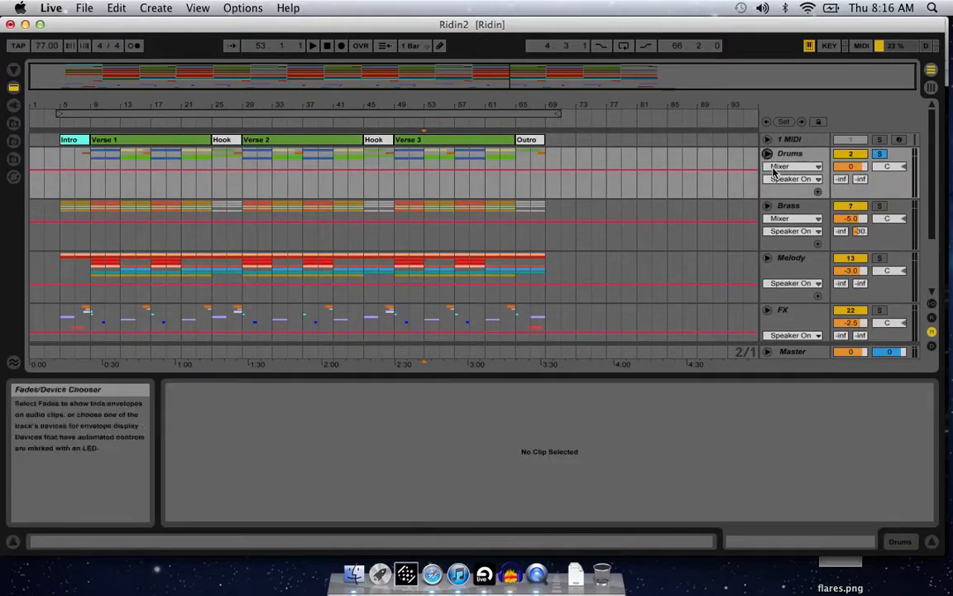
click(767, 205)
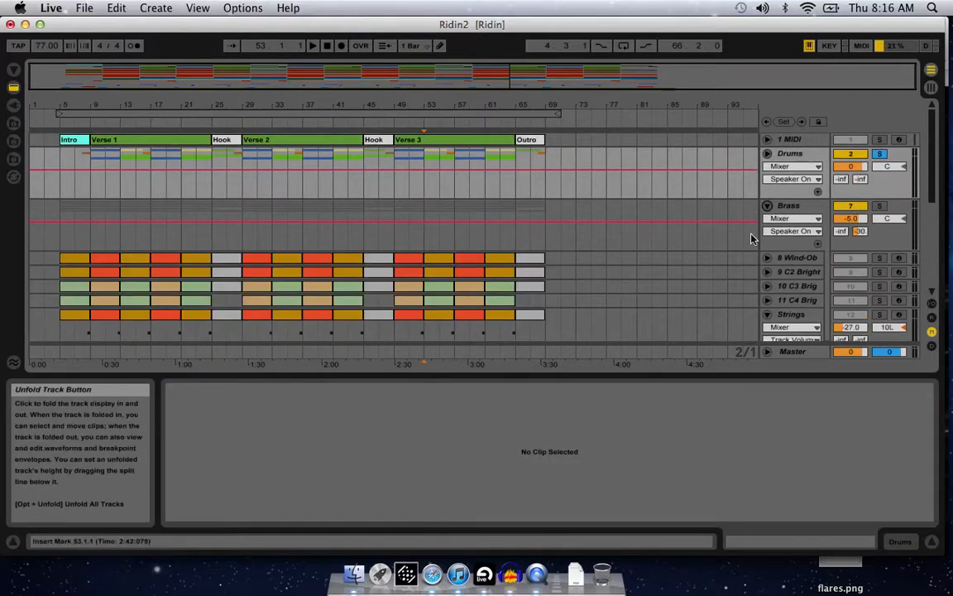
Step: Solo the 9 C2 Bright brass track and play it from bar 53
scroll(750, 242, down, 2)
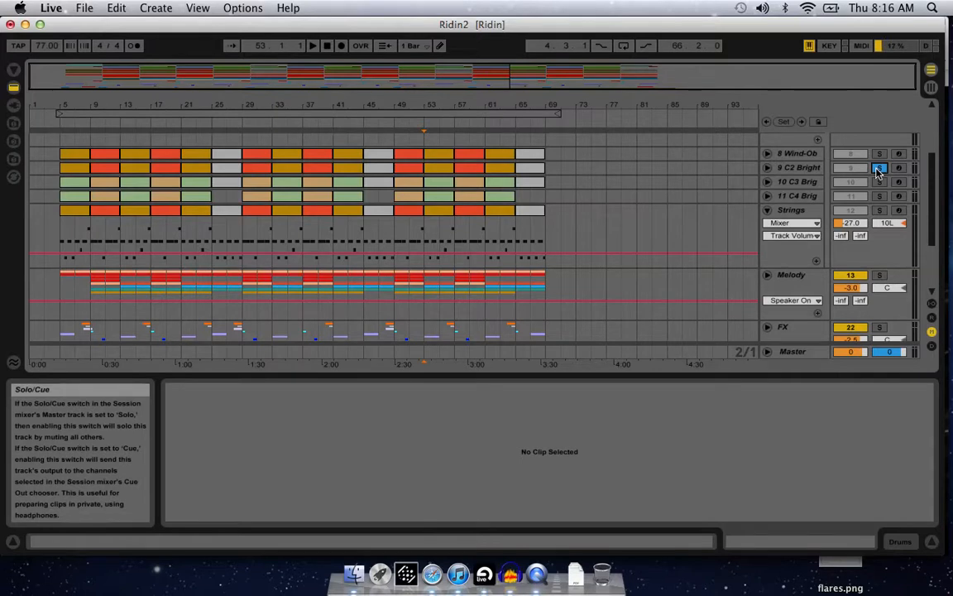
key(space)
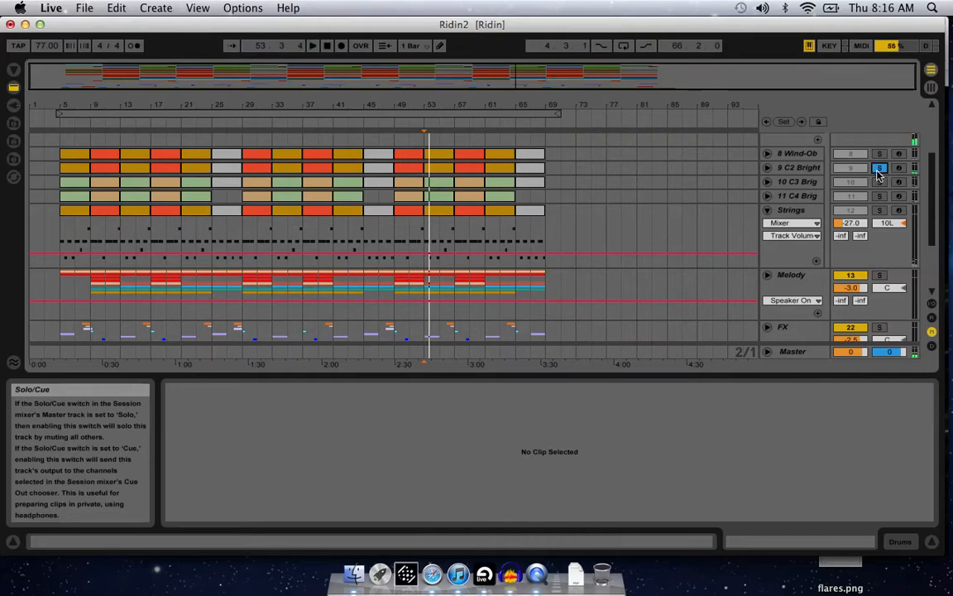
key(space)
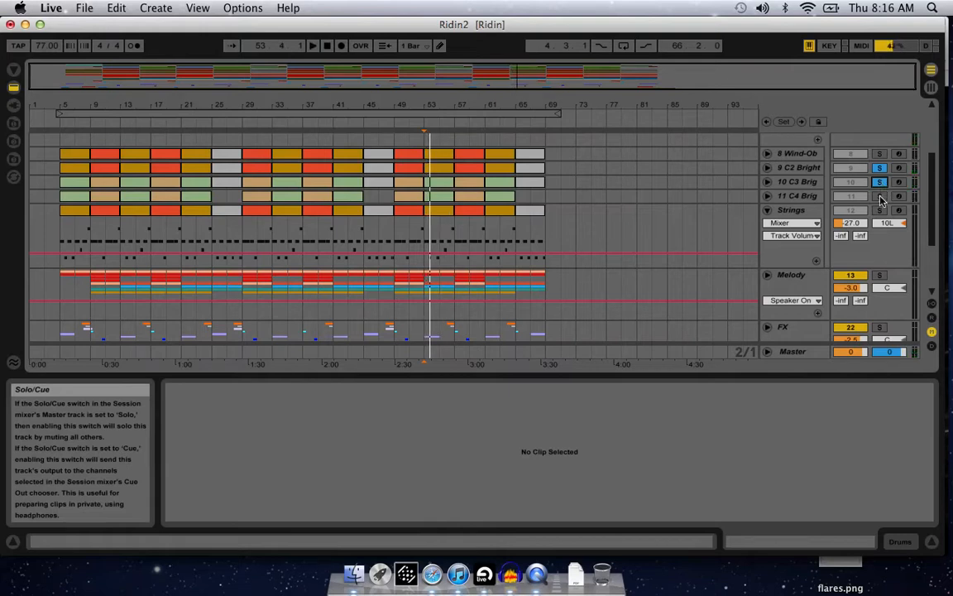
Step: Solo the 9 C2, 10 C3 and 11 C4 Bright brass tracks together
click(881, 197)
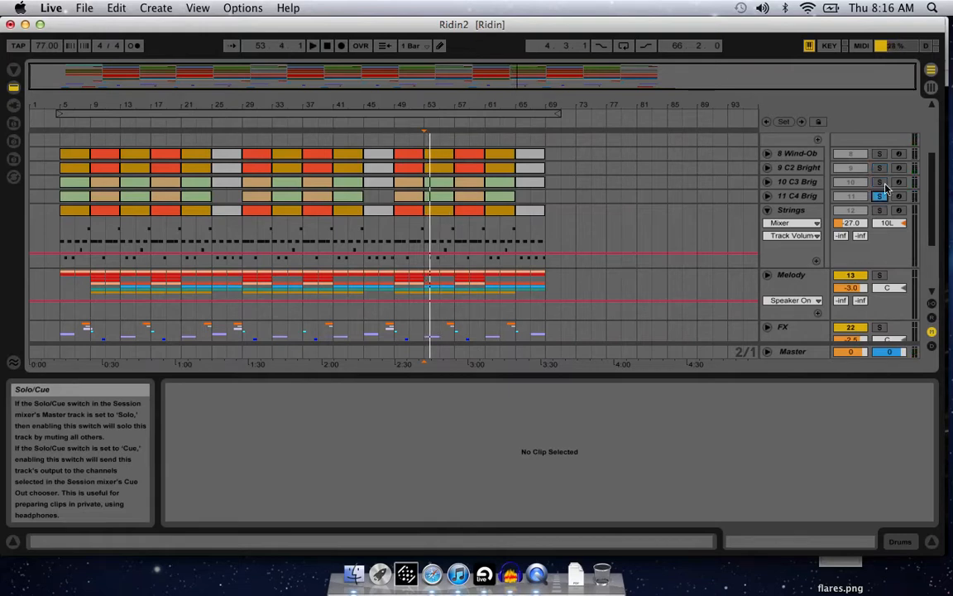
super+click(880, 183)
super+click(880, 168)
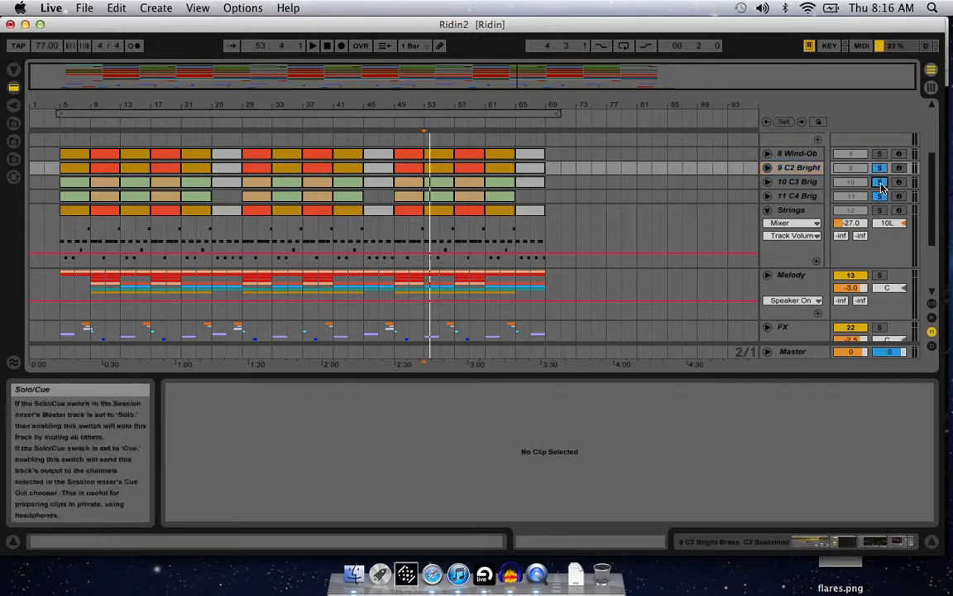
Step: Audition the three soloed Bright brass tracks from bar 53, followed by the Strings track on its own
key(space)
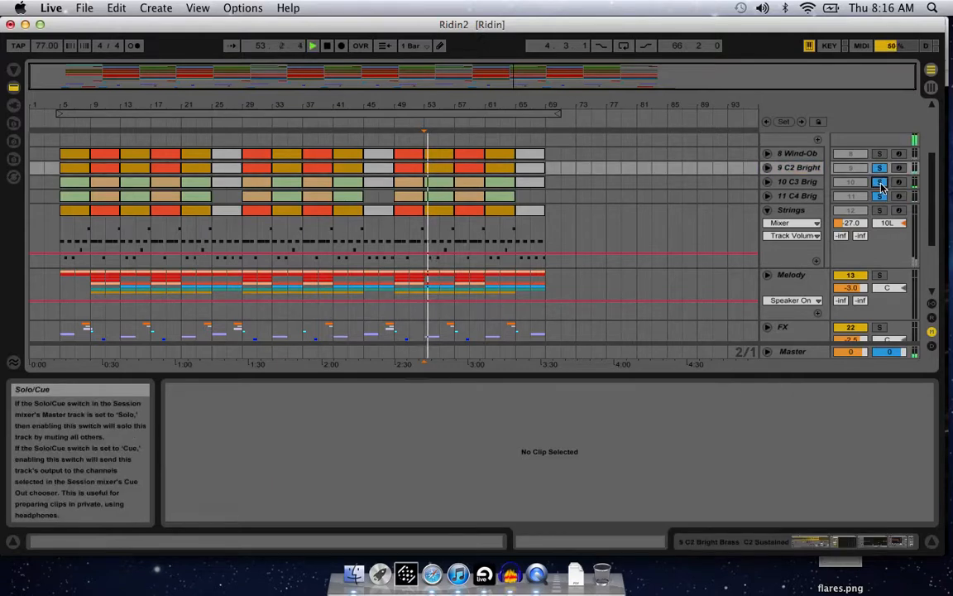
key(space)
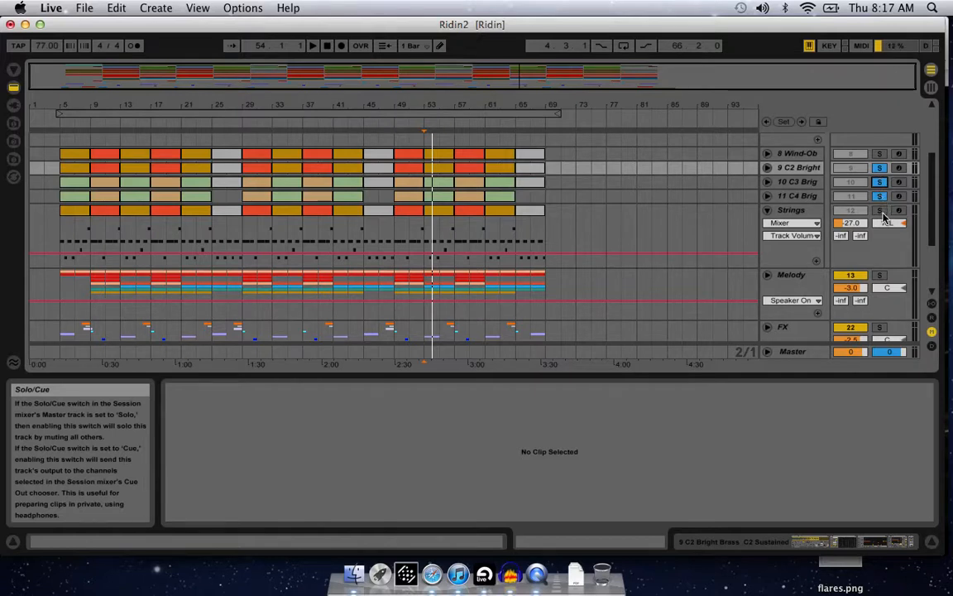
click(881, 211)
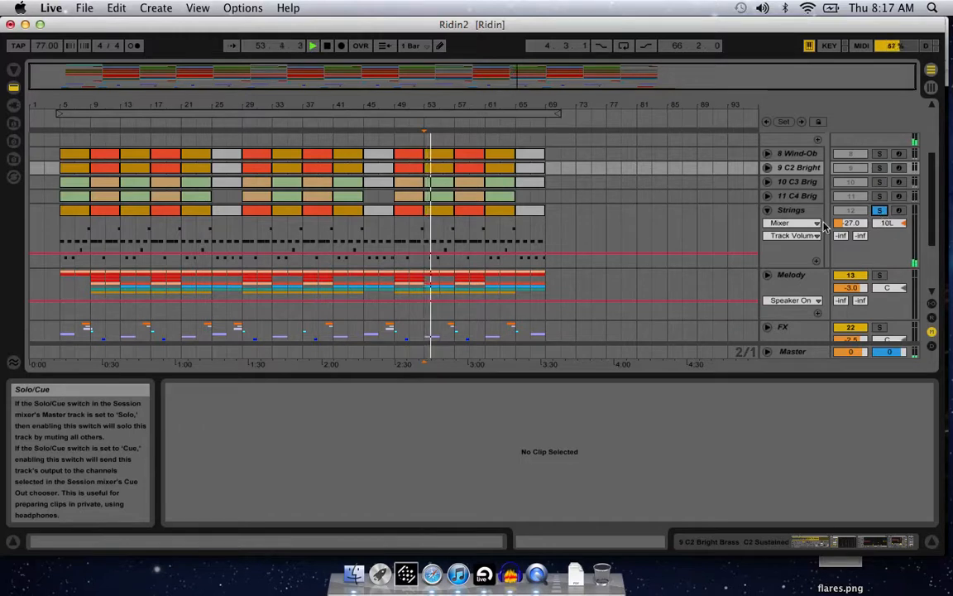
key(space)
Step: Examine the EQ Eight, Auto Filter and Utility devices on the 9 C2, 11 C4 and Strings tracks
click(909, 542)
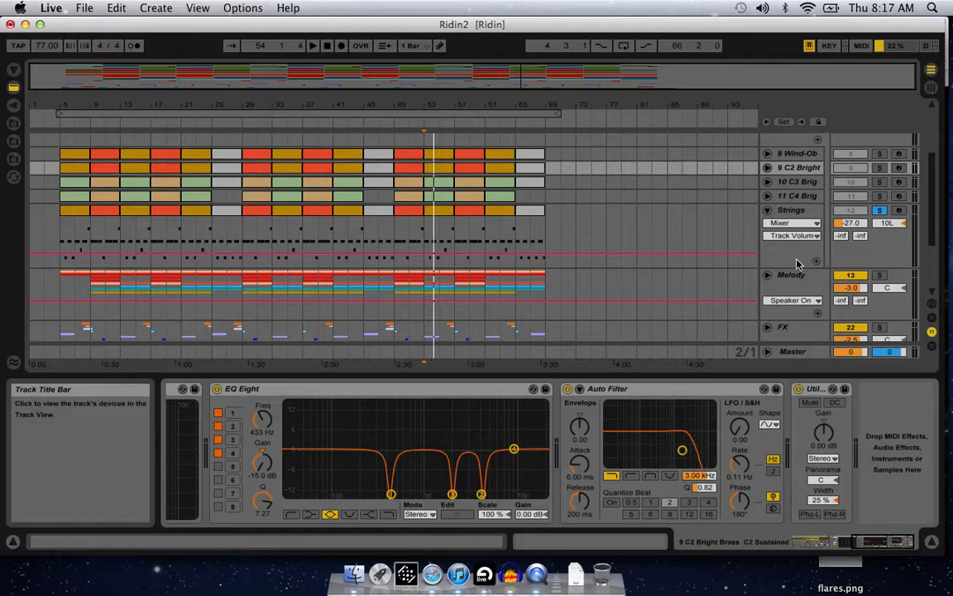
click(792, 210)
scroll(796, 392, down, 3)
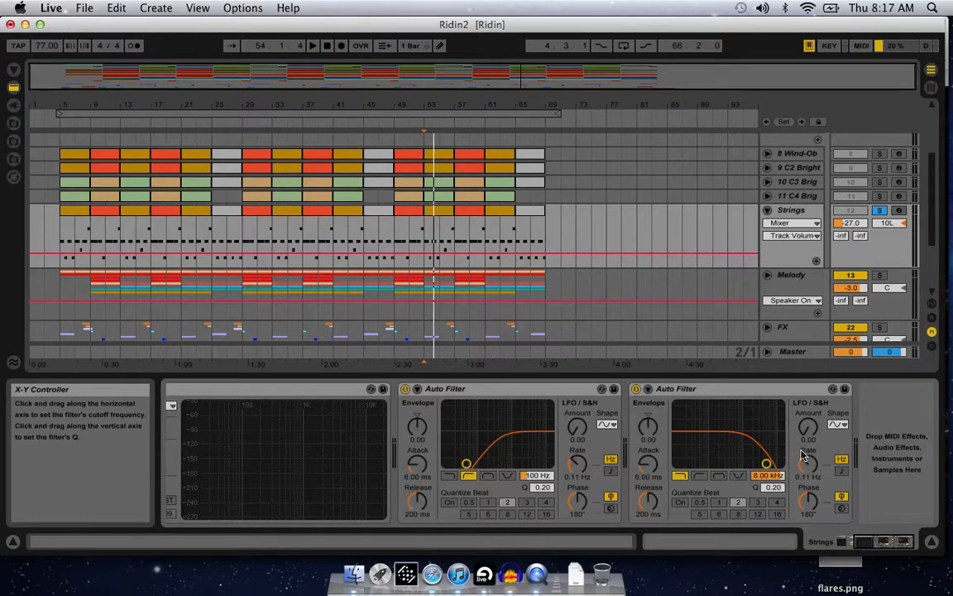
click(796, 196)
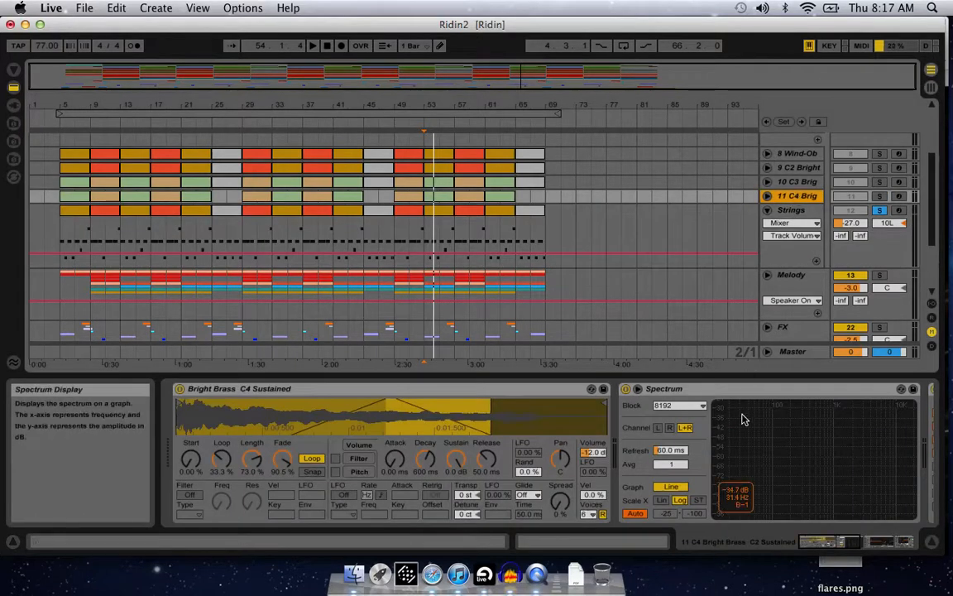
scroll(742, 419, down, 3)
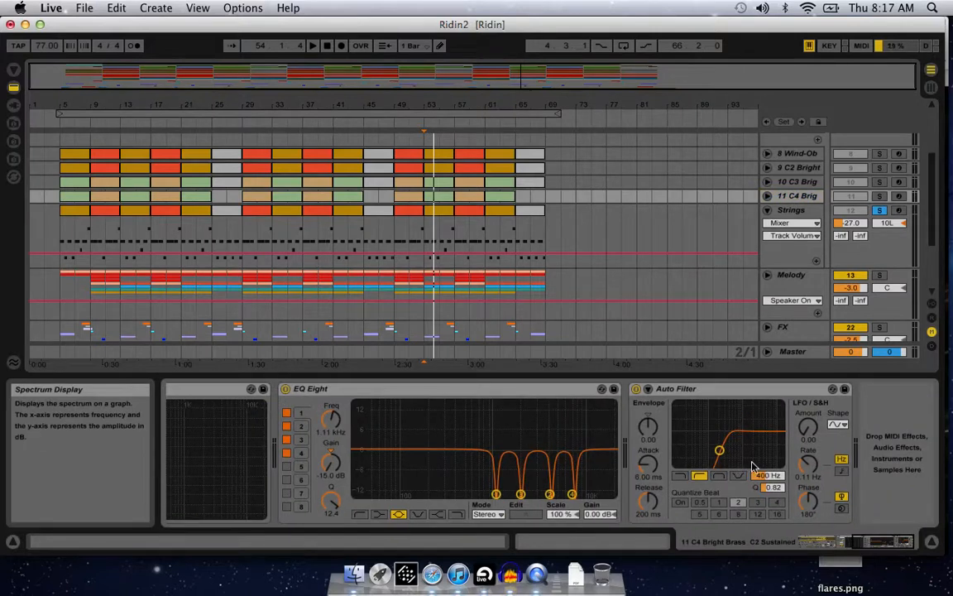
click(793, 168)
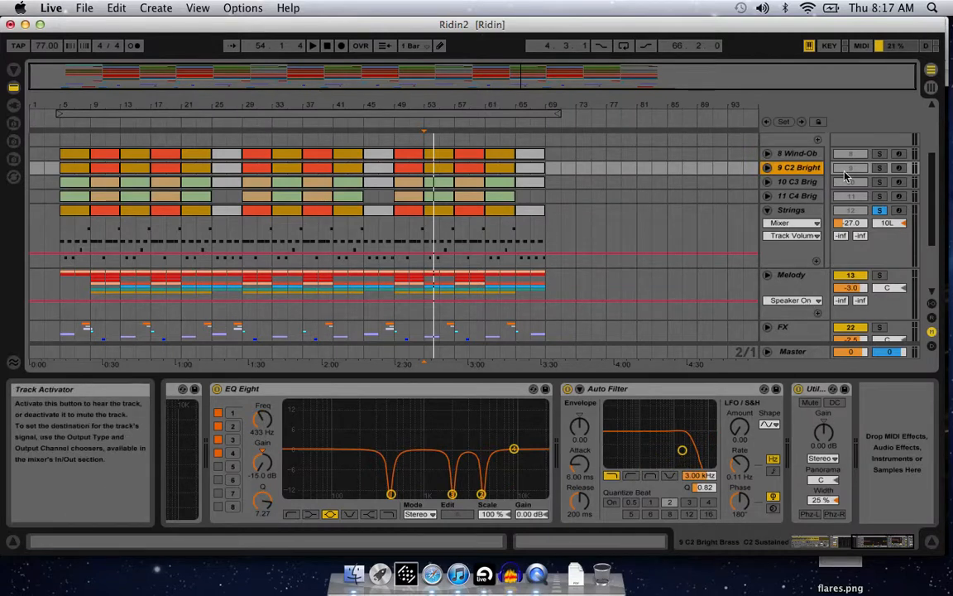
Step: Solo the 8 Wind-Ob track, add the 9 C2 Bright track to the solo, and play from bar 53
click(880, 156)
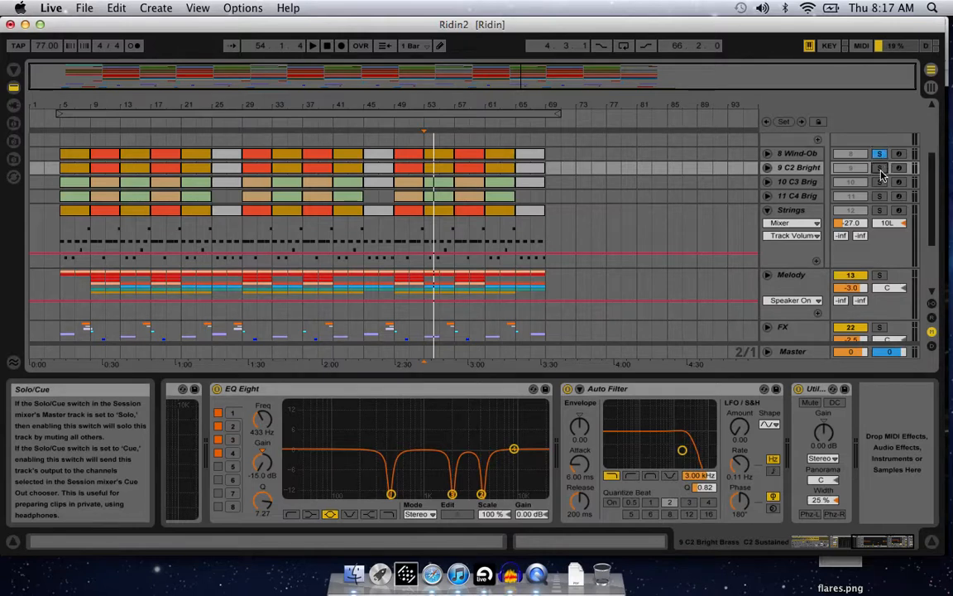
key(space)
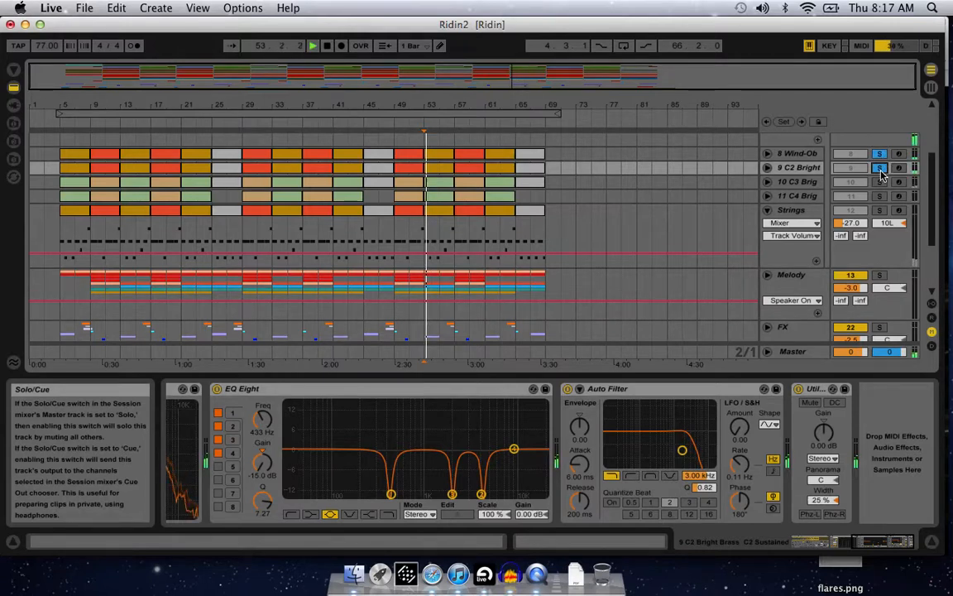
super+click(882, 171)
super+click(881, 171)
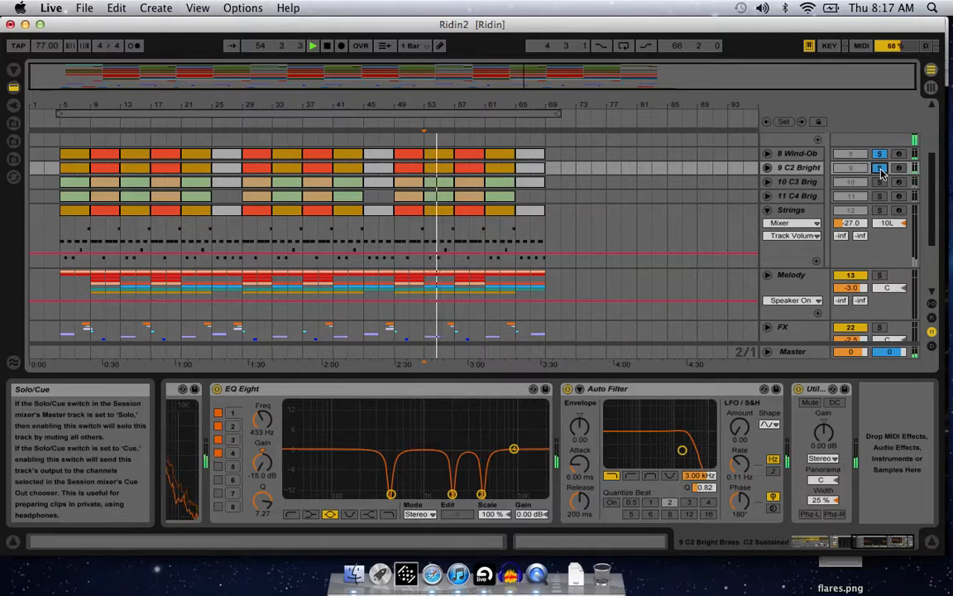
key(space)
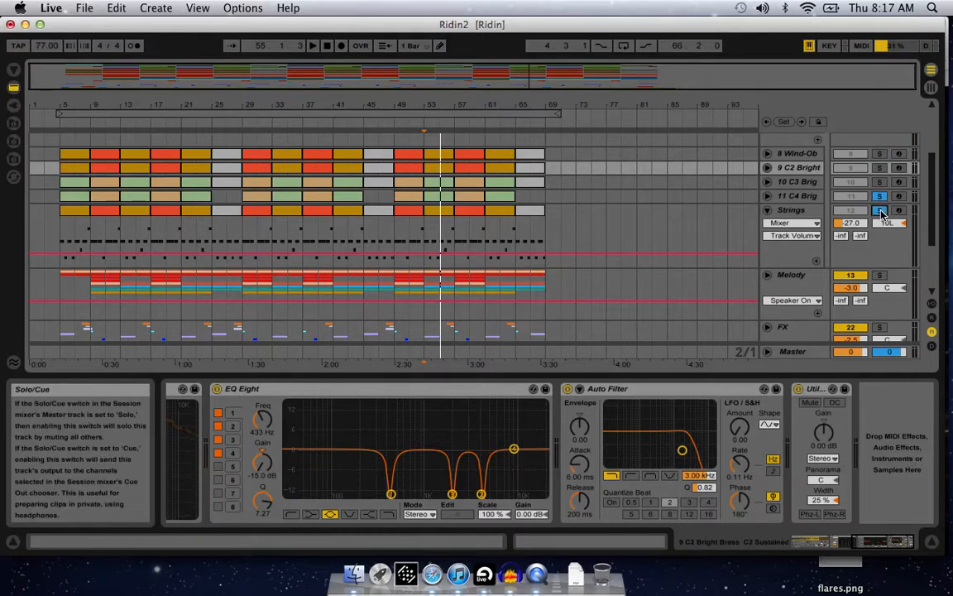
Step: Play the 11 C4 and Strings tracks together from bar 53, and unfold 11 C4 to show its notes in bars 53 to 57
key(space)
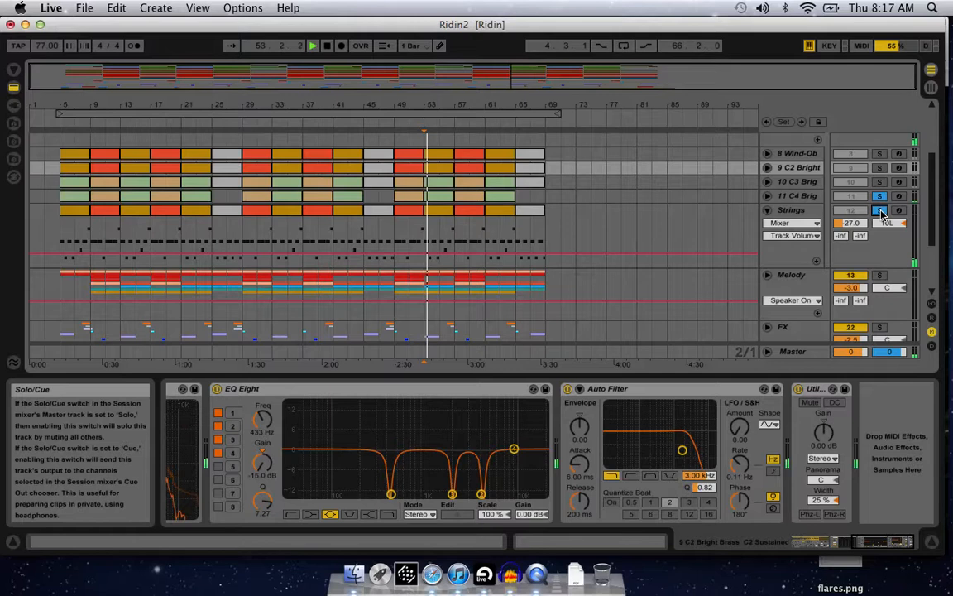
click(768, 197)
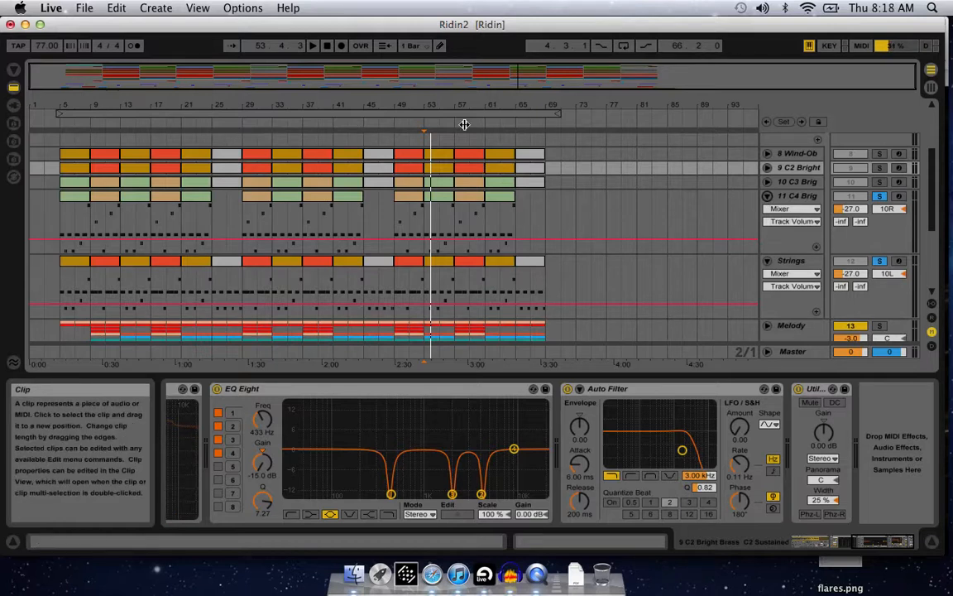
drag(465, 124, 464, 170)
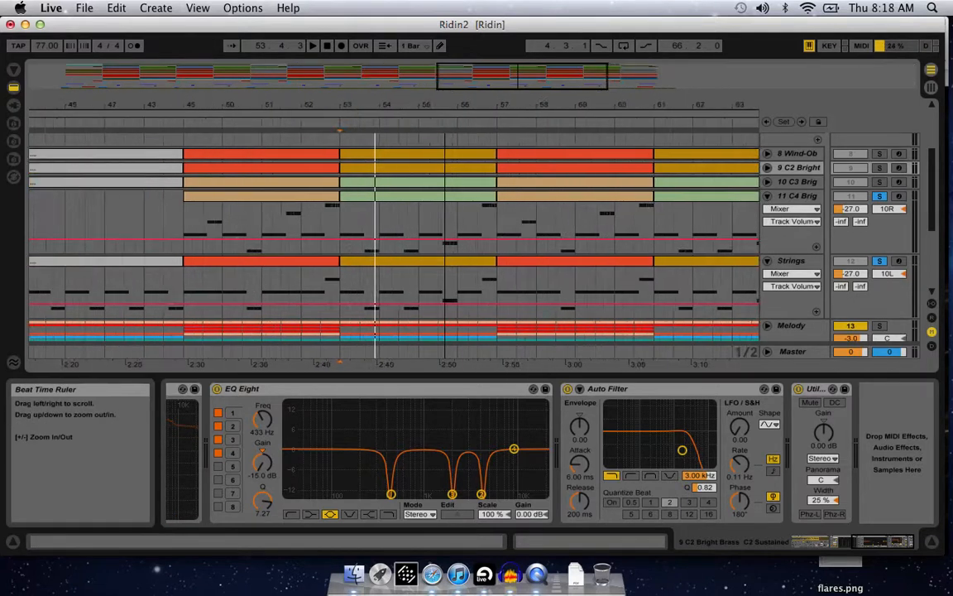
click(463, 206)
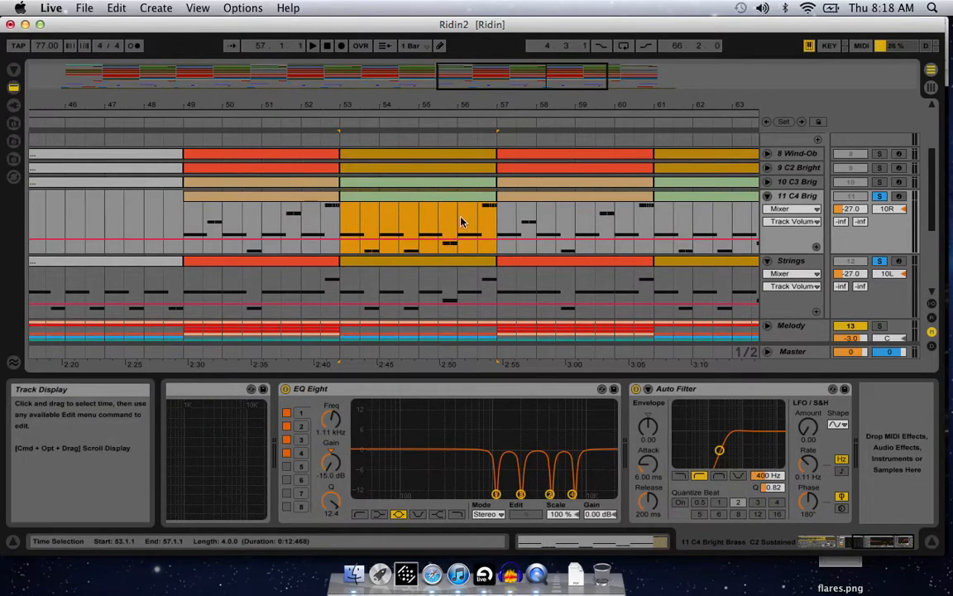
Step: Solo only the 11 C4 Bright brass track and play its notes from bar 56
click(882, 199)
click(882, 198)
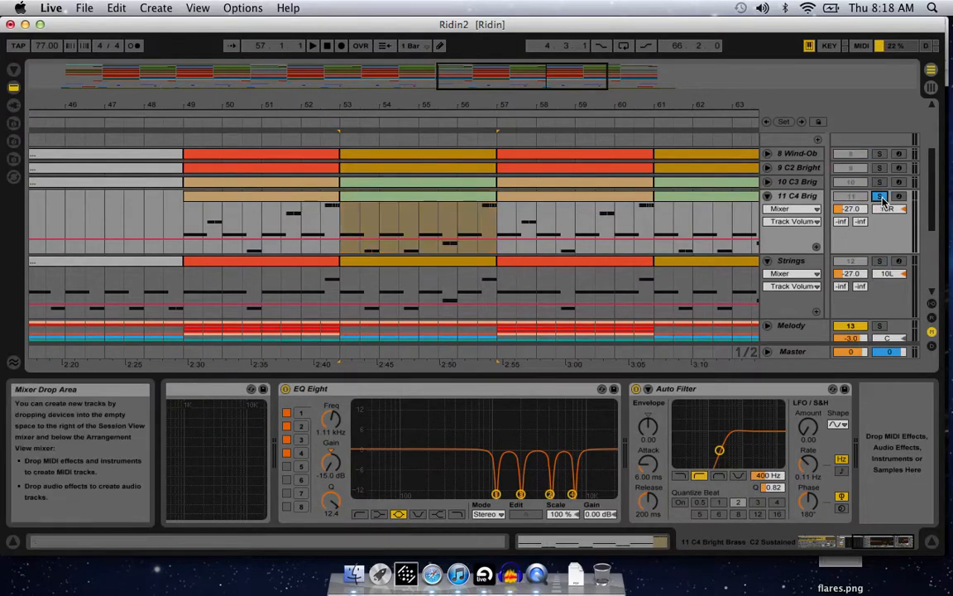
click(464, 213)
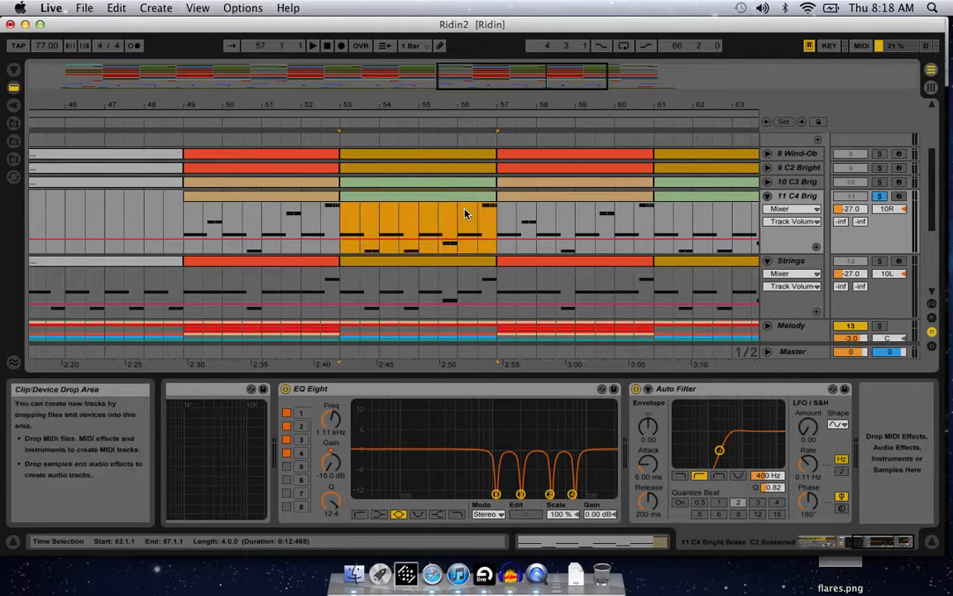
click(460, 213)
key(space)
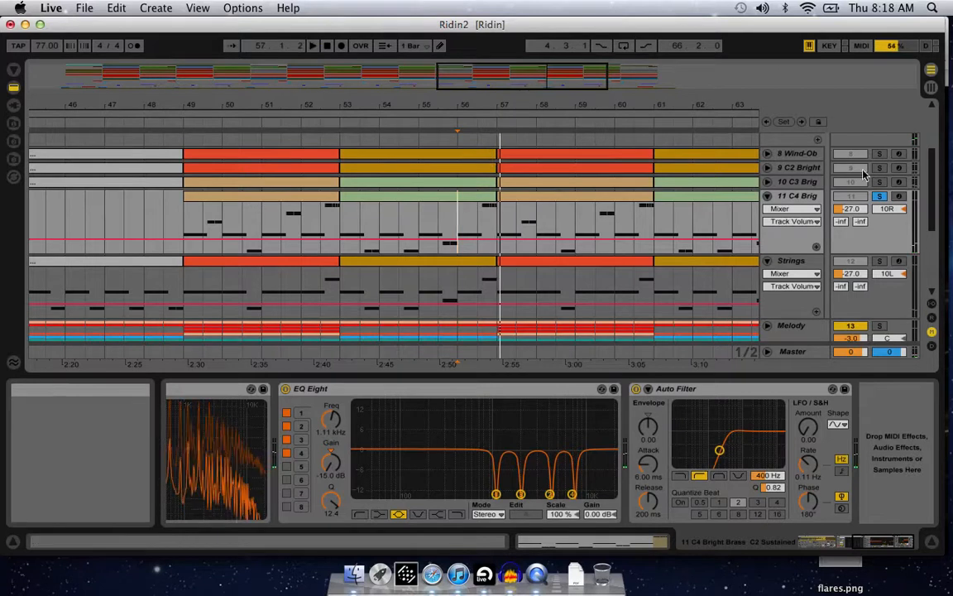
Step: Unfold the 9 C2 Bright brass track, solo it and play its notes from bar 56
click(768, 168)
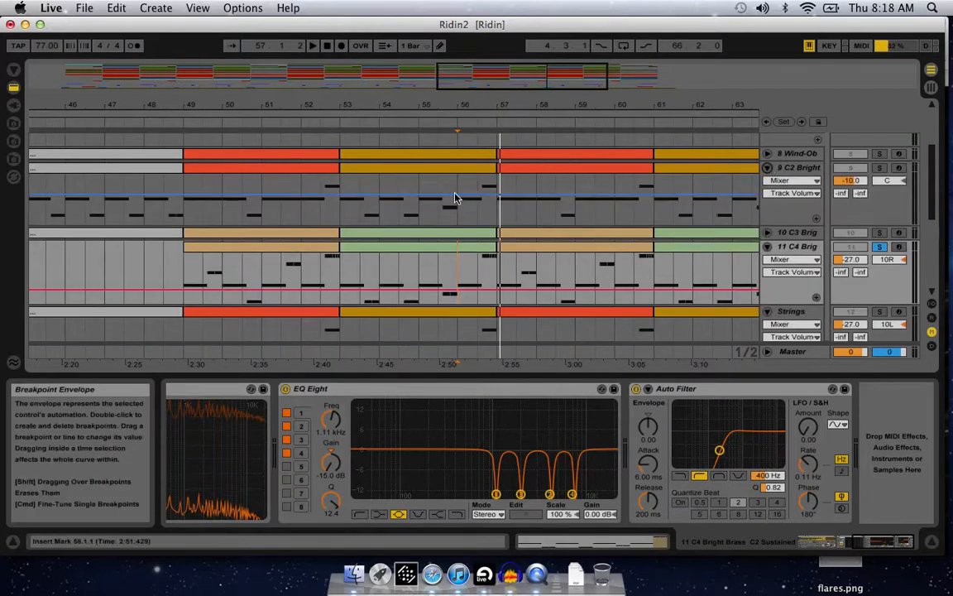
click(458, 192)
click(879, 168)
key(space)
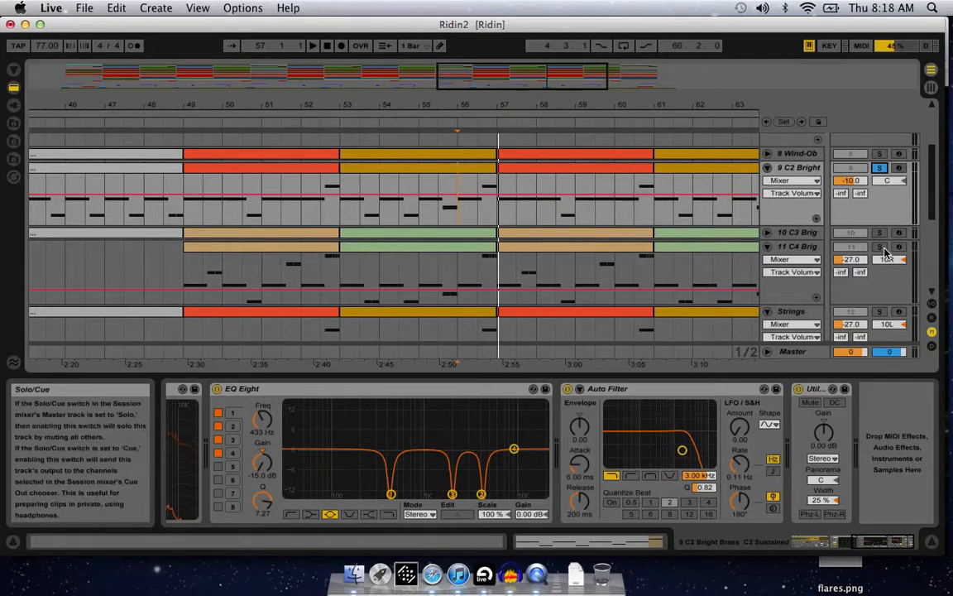
Step: Play the 9 C2 and 11 C4 tracks together from bar 56, and clear all solos
key(space)
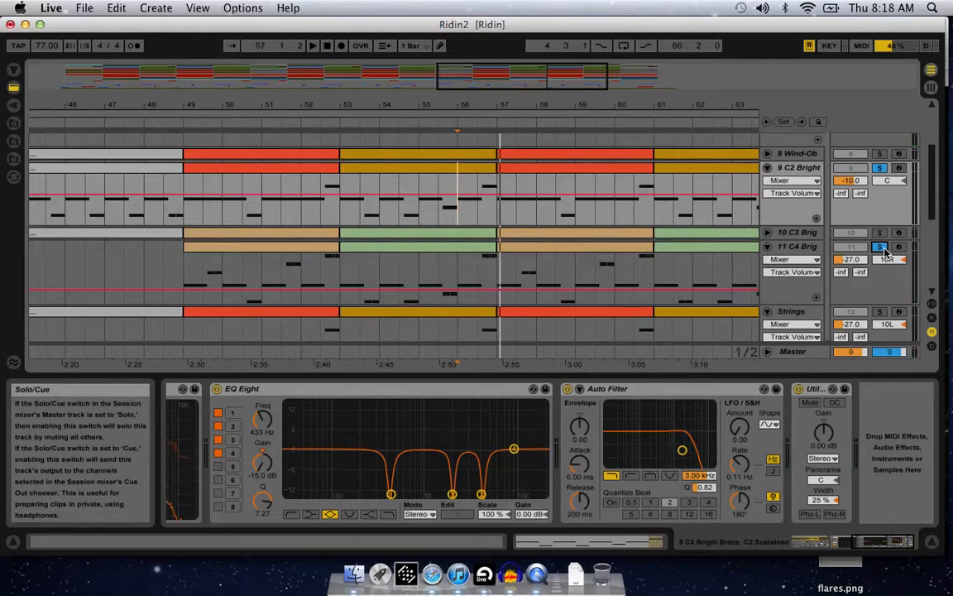
scroll(884, 253, up, 3)
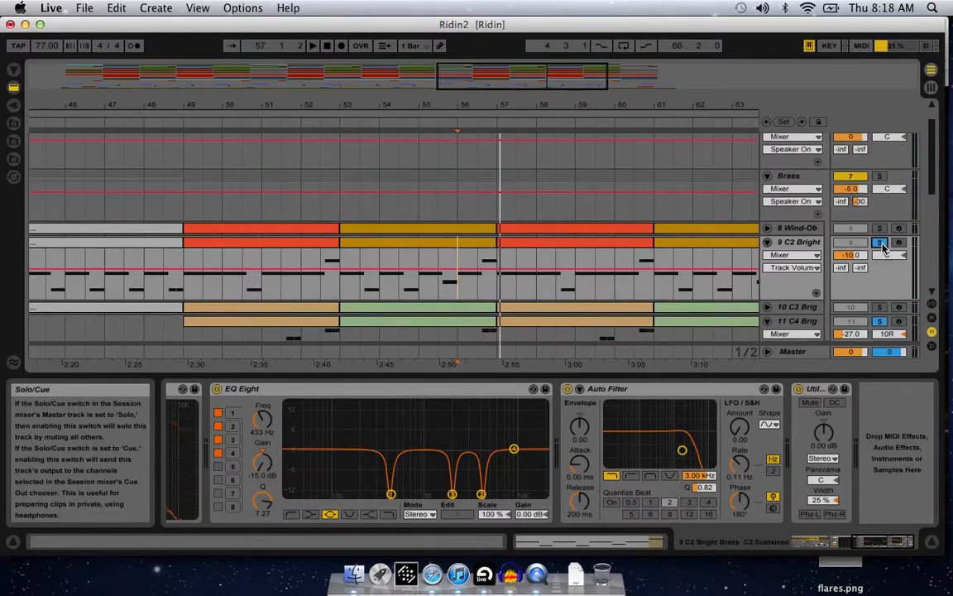
scroll(869, 289, down, 3)
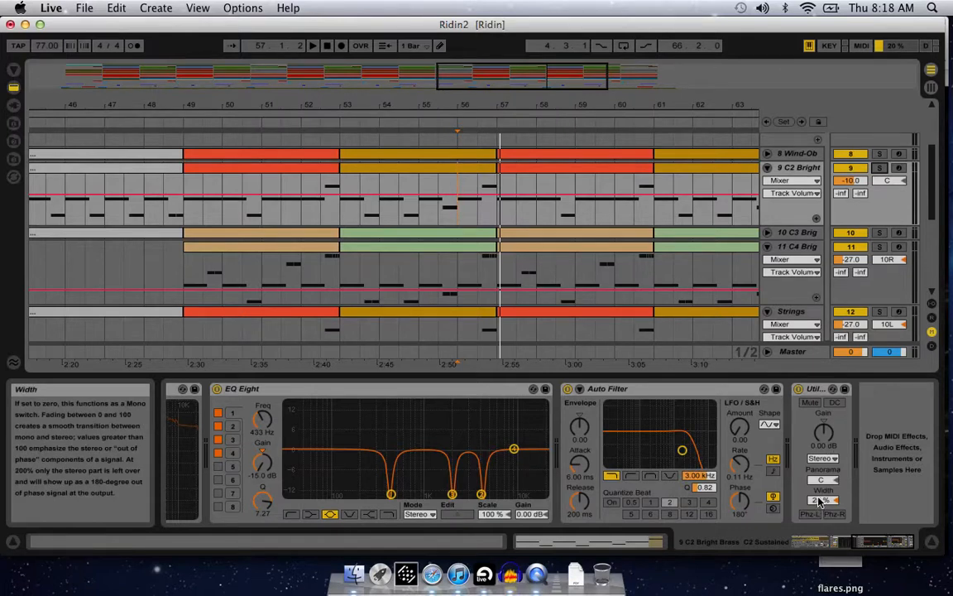
Step: Unfold the Drums group and show the devices of the 3 Kick/Snare track
scroll(766, 234, up, 3)
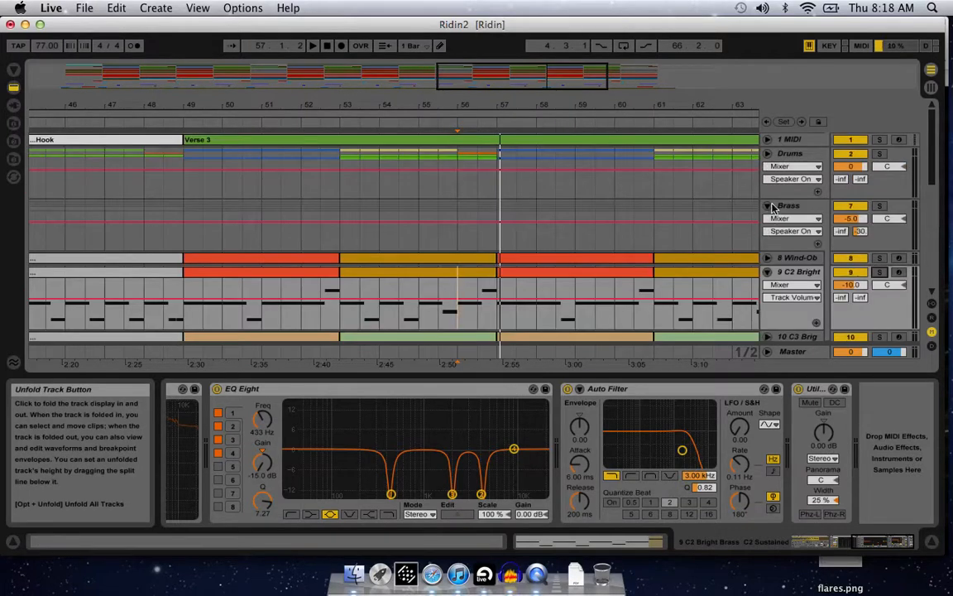
click(769, 155)
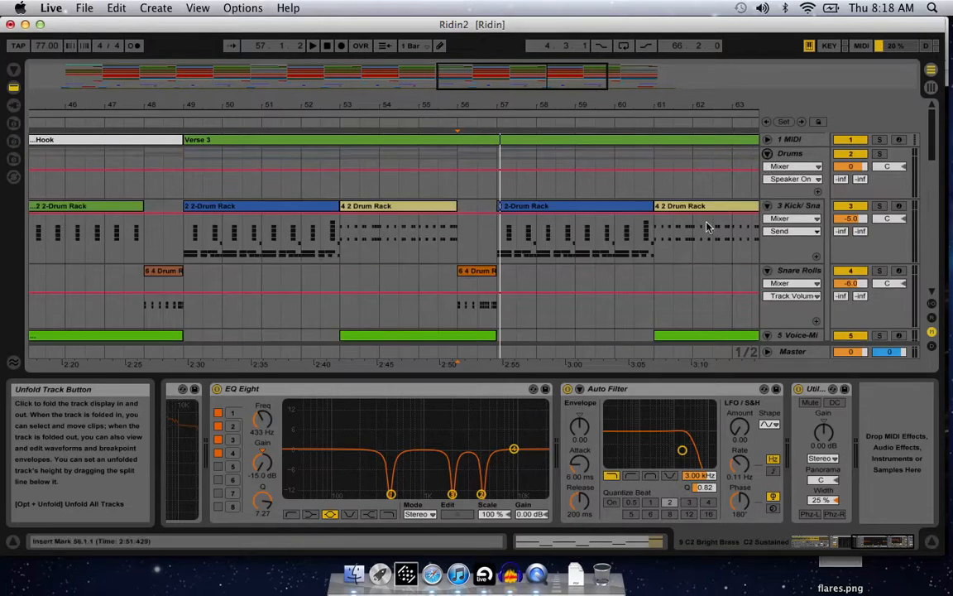
click(788, 247)
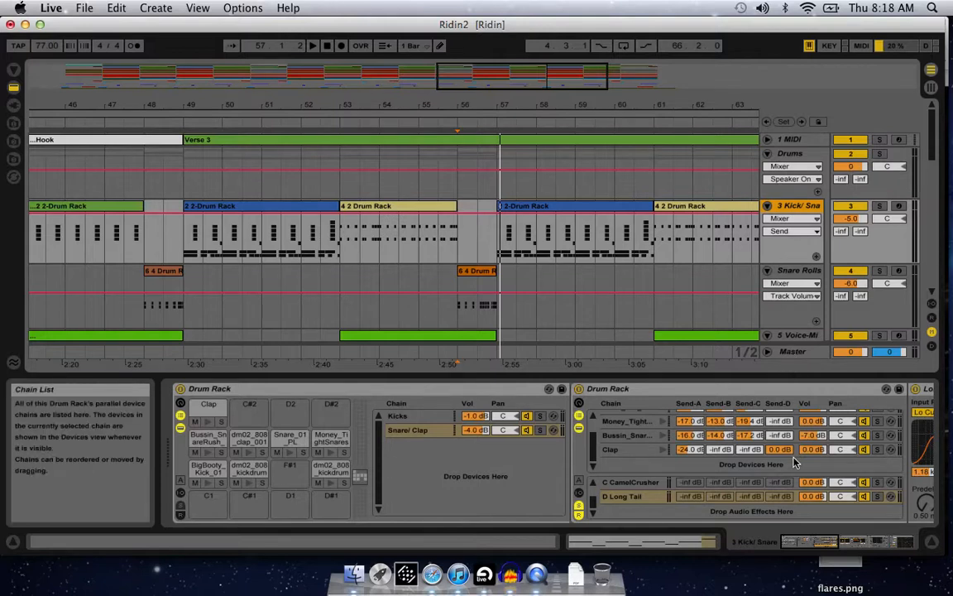
Step: Open the BigBooty_Kick_01 chain inside the Kicks chain and show its EQ Eight and Utility devices
scroll(786, 462, up, 2)
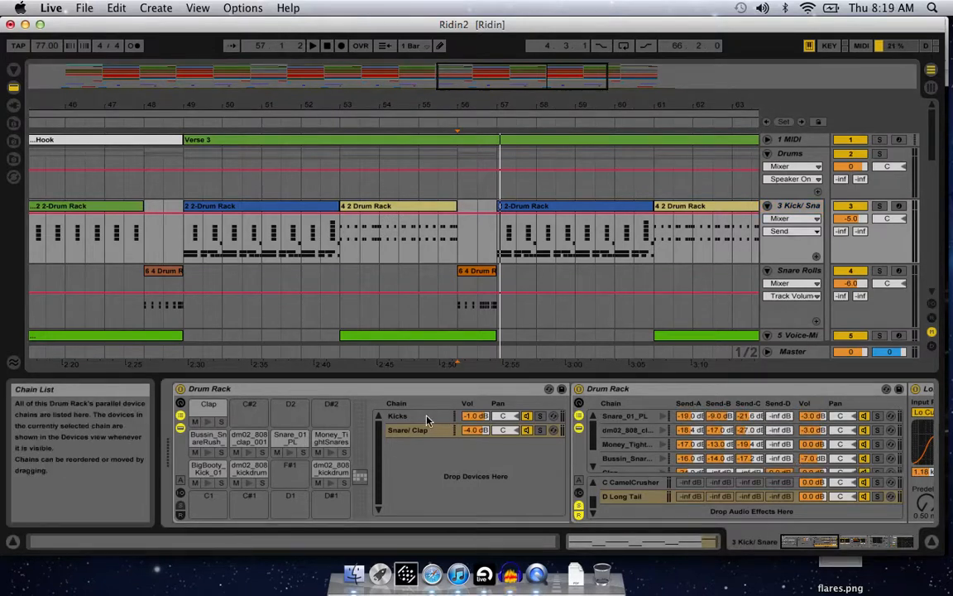
click(430, 418)
click(615, 418)
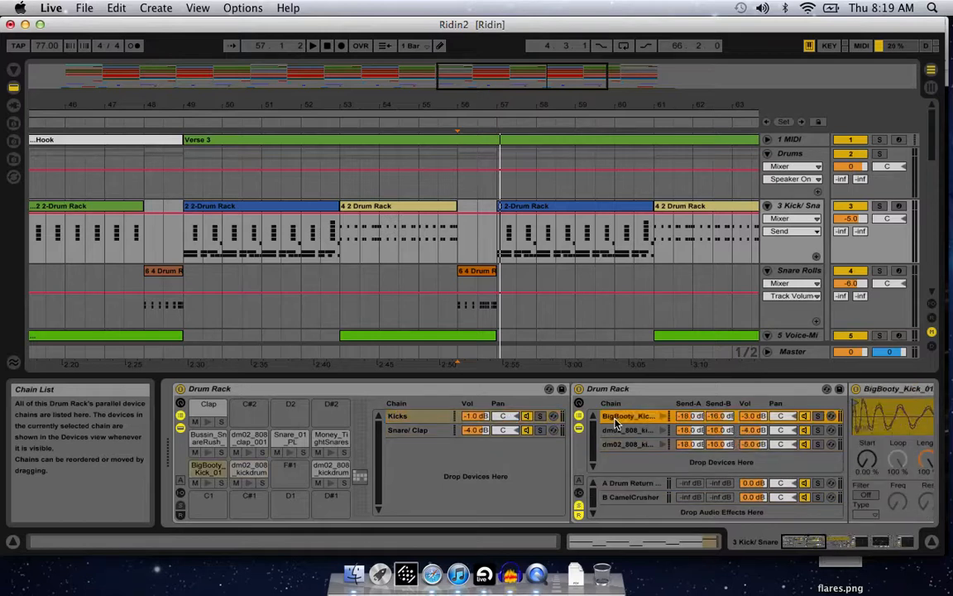
scroll(645, 430, right, 10)
scroll(672, 434, right, 10)
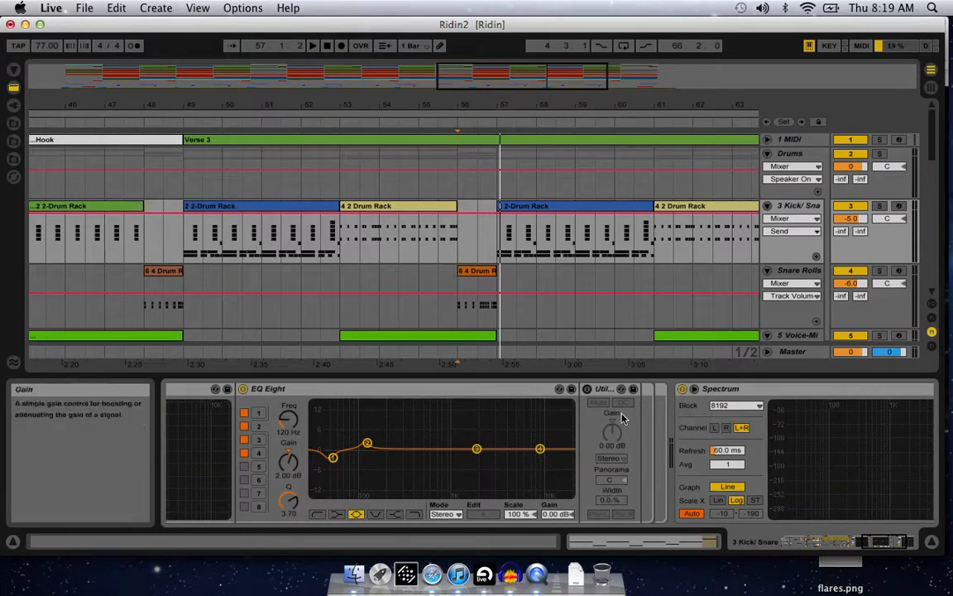
Step: Solo the 3 Kick/Snare track and the Kicks chain in its Drum Rack
click(879, 206)
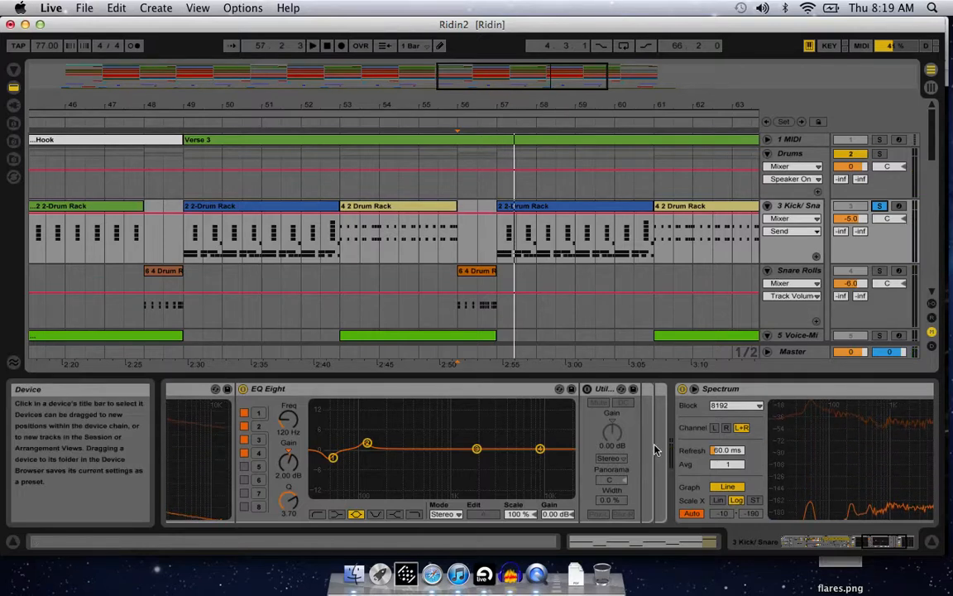
scroll(604, 420, left, 15)
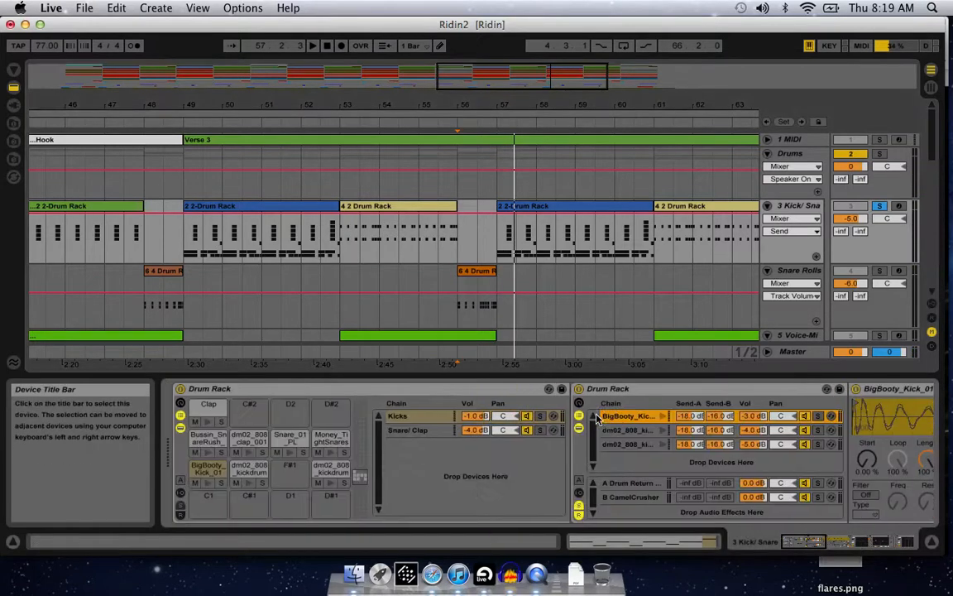
click(543, 417)
Step: Turn on the Utility device in the BigBooty_Kick_01 chain and play the soloed kicks from bar 56
scroll(544, 422, right, 15)
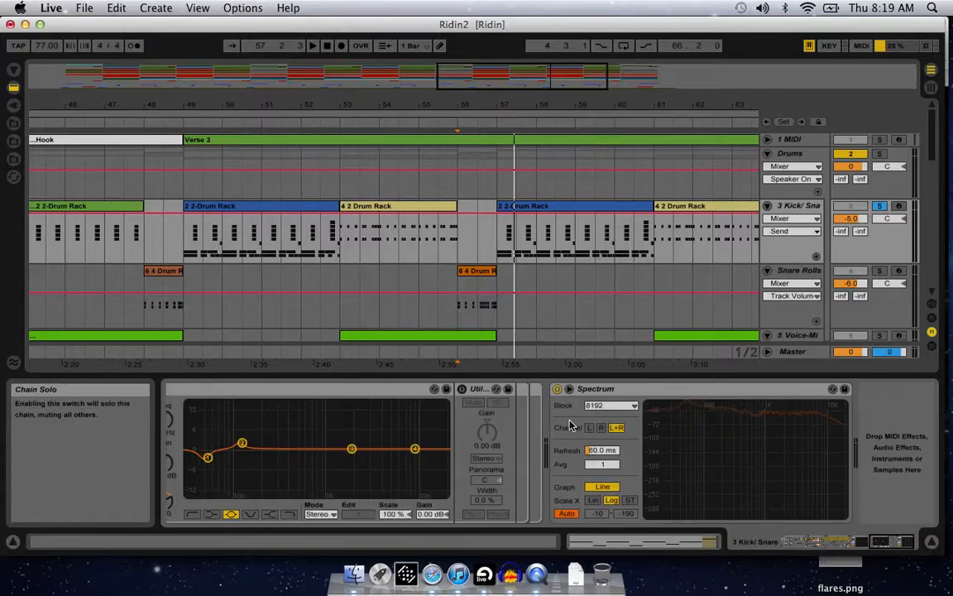
click(464, 391)
click(462, 390)
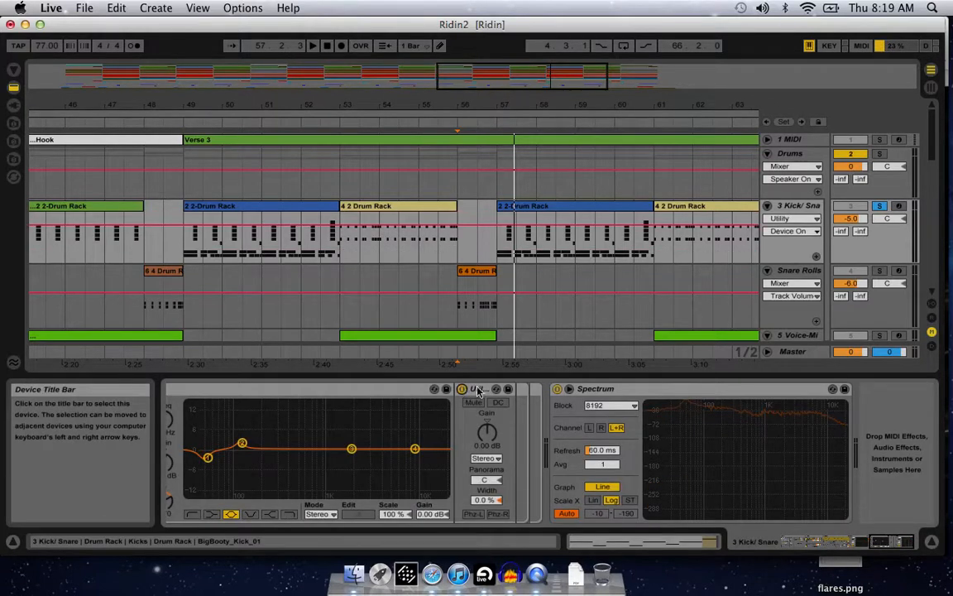
key(space)
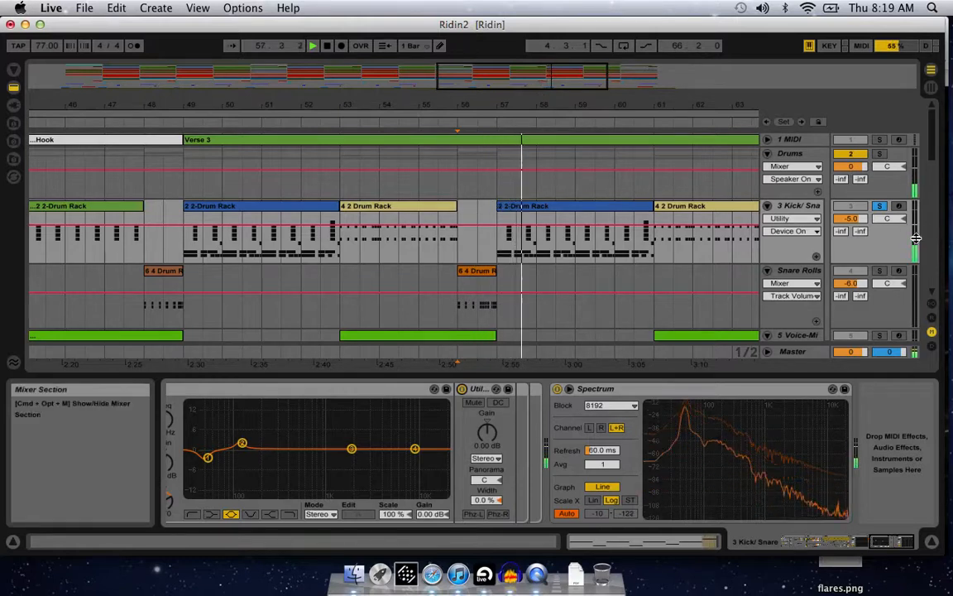
Step: Stop playback, unsolo the 3 Kick/Snare track and fold the Drums group
key(space)
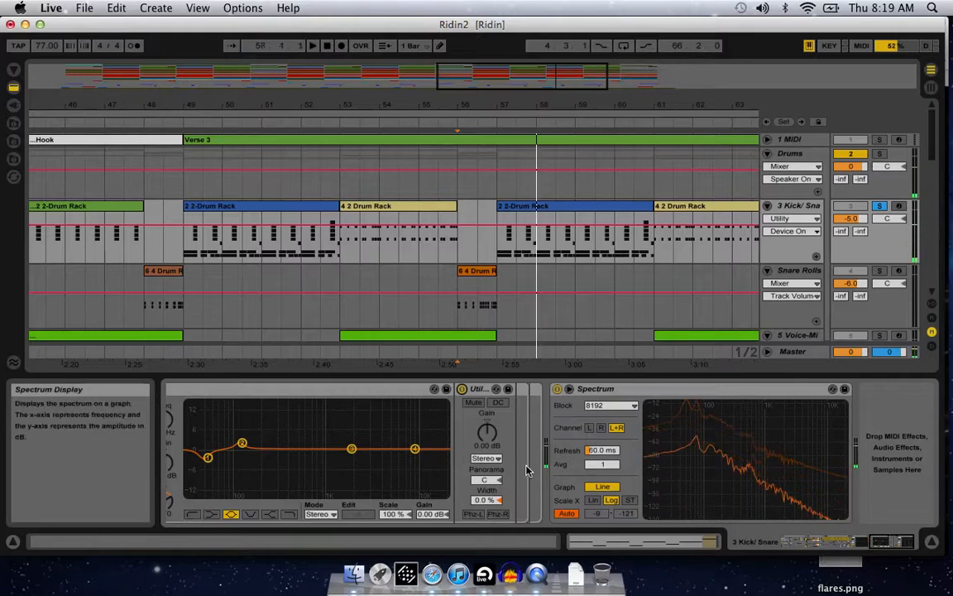
scroll(494, 475, left, 10)
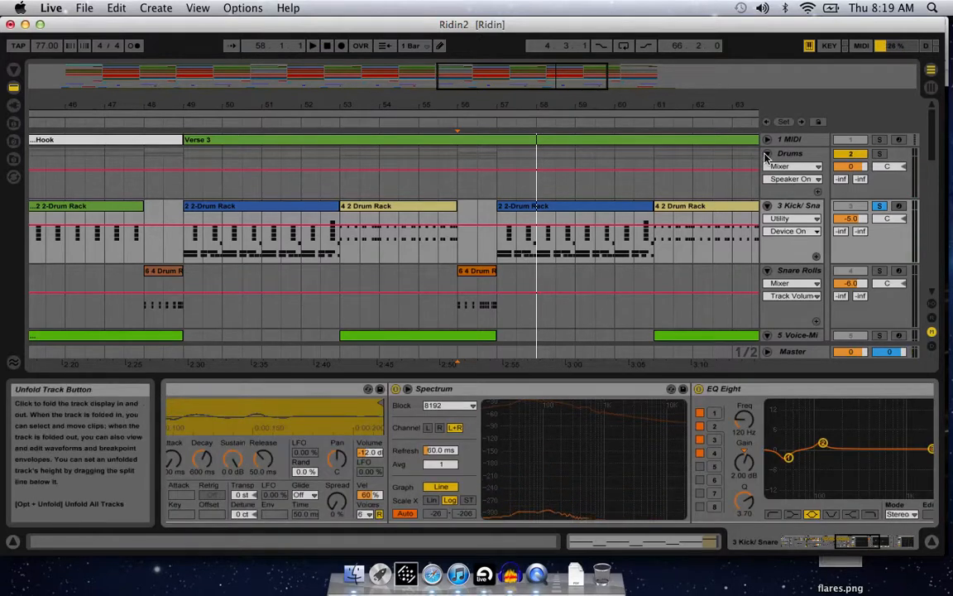
click(766, 157)
click(769, 157)
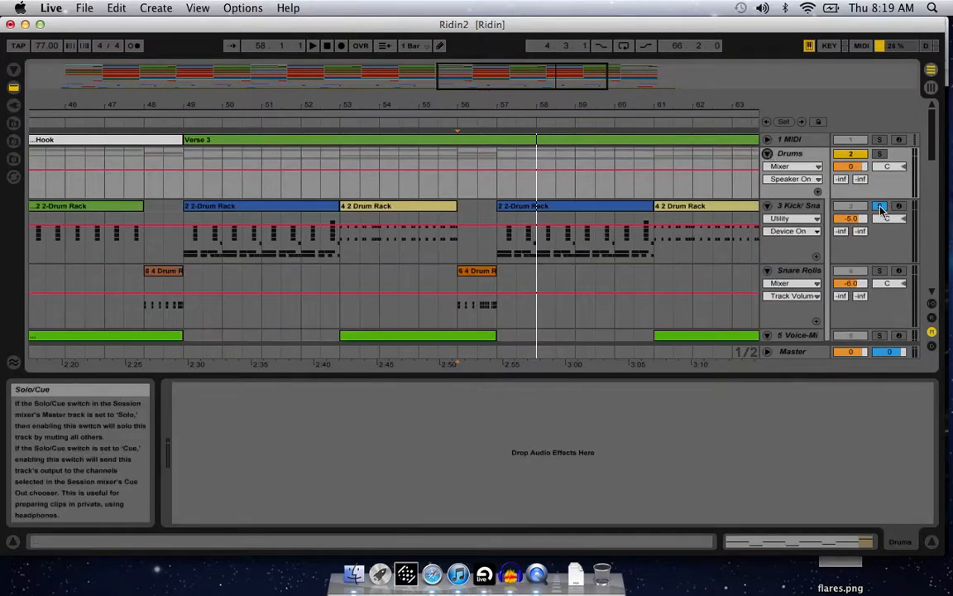
click(766, 155)
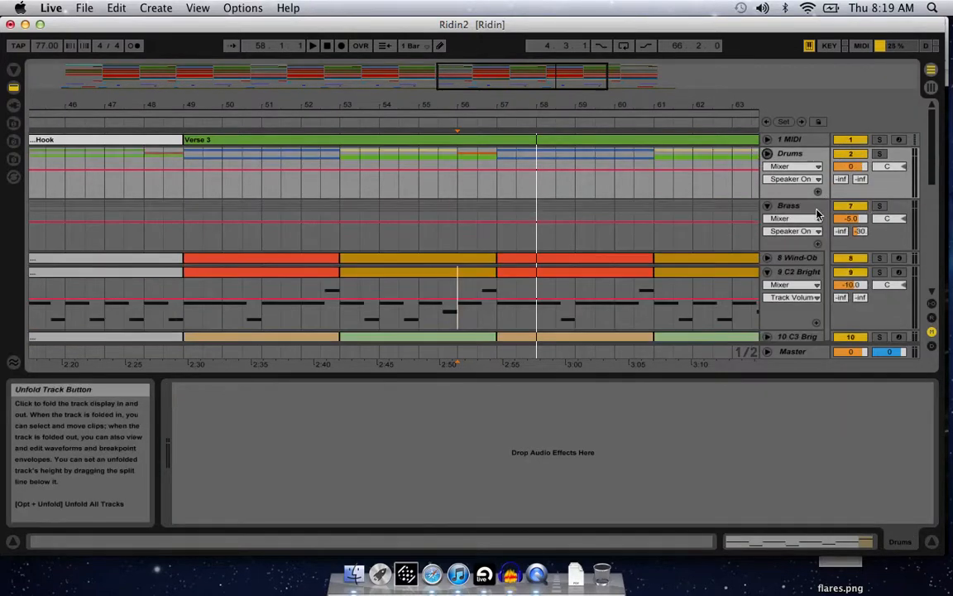
Step: Show the device chain of the 9 C2 Bright Brass track and fold the Brass group
click(812, 277)
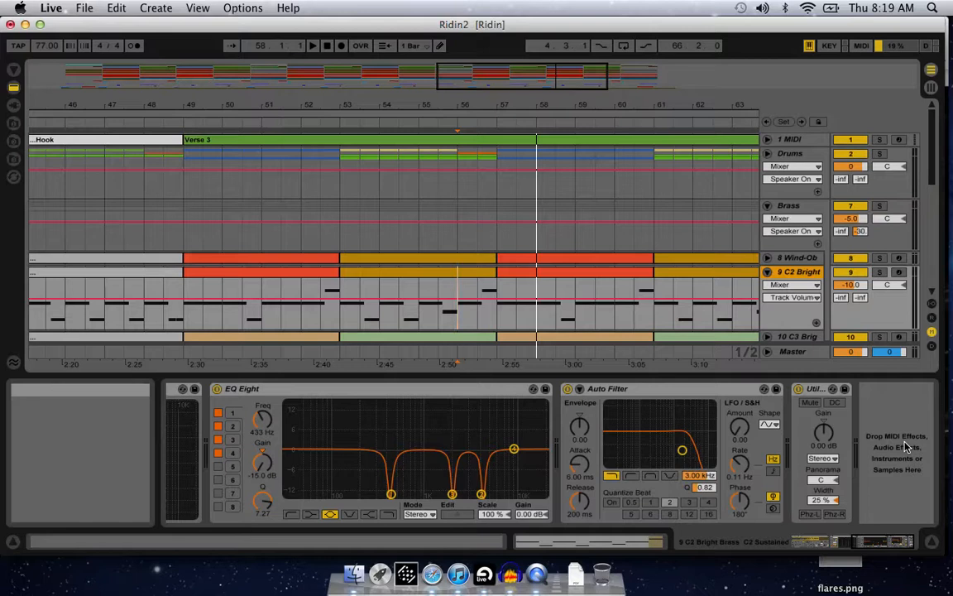
click(768, 206)
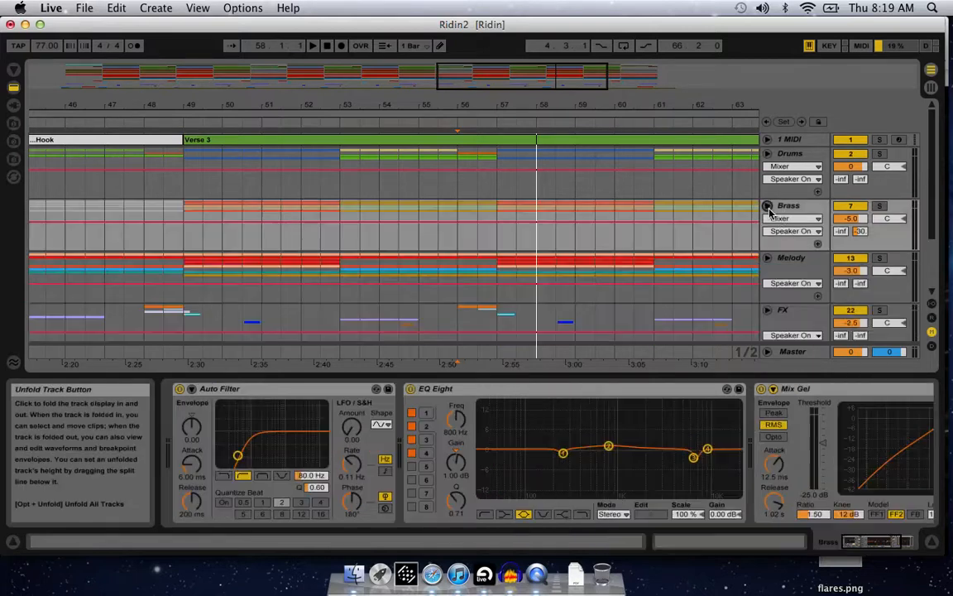
Step: Unfold the Melody group and play the 16 Piano track soloed from bar 49
click(768, 259)
scroll(784, 261, down, 10)
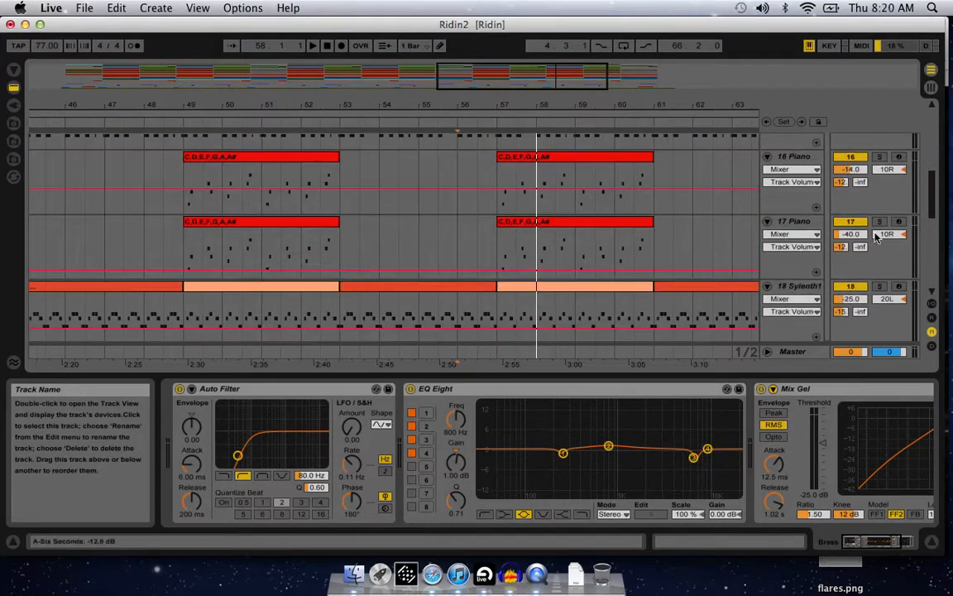
click(880, 158)
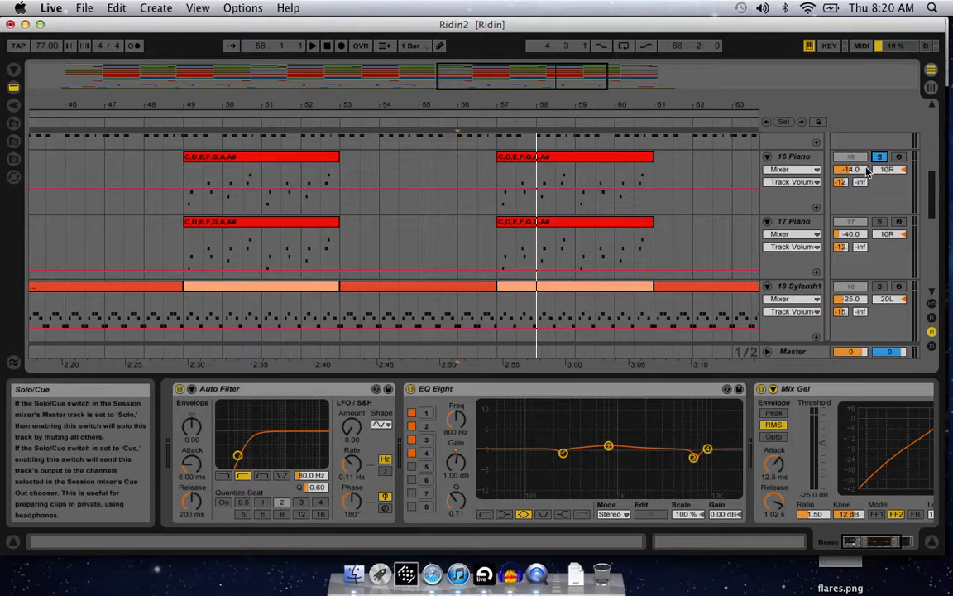
click(187, 183)
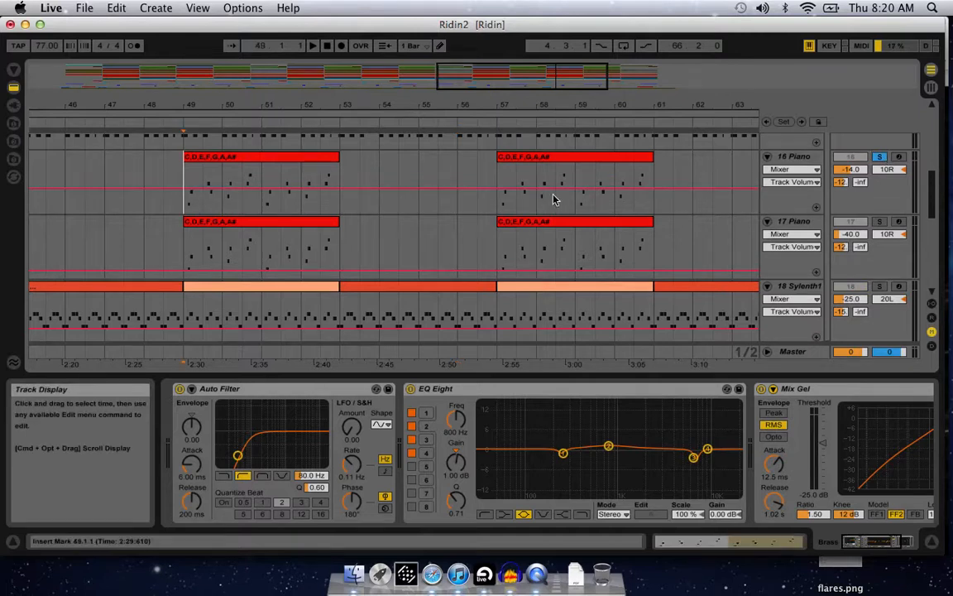
key(space)
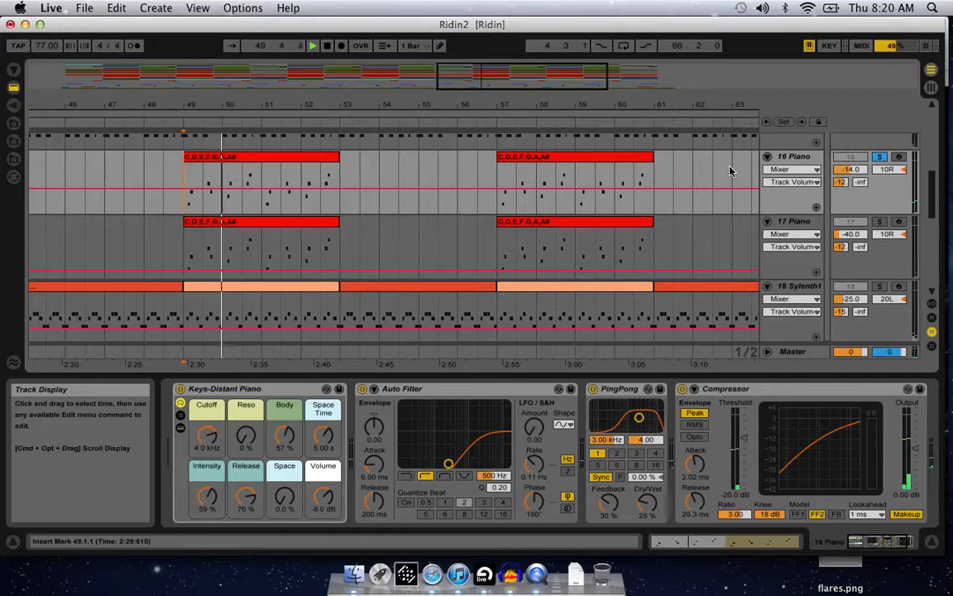
Step: Play the 18 Sylenth1 track soloed from bar 49 and the 19 Sylenth1 track soloed from bar 53
click(879, 287)
key(space)
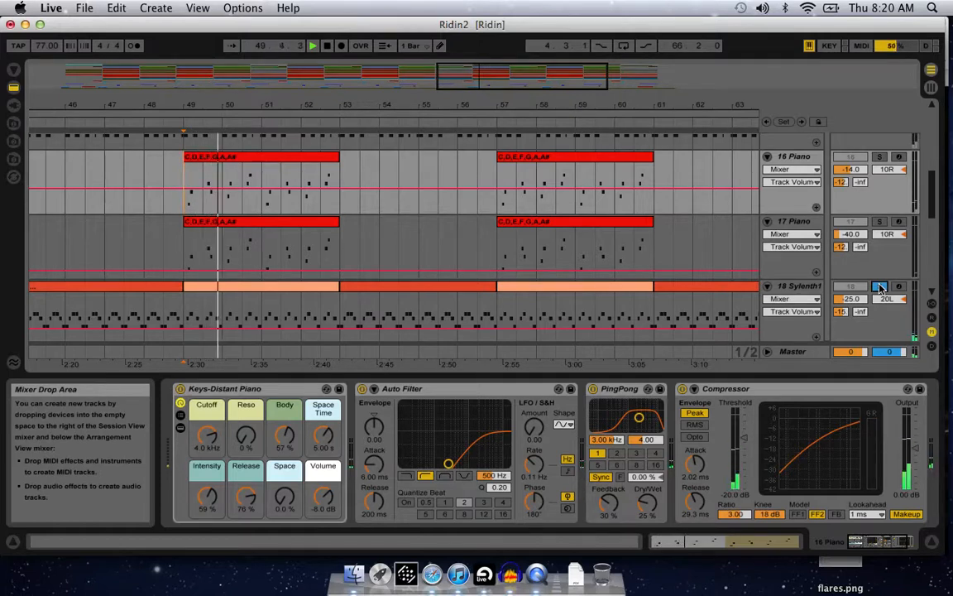
scroll(880, 286, down, 5)
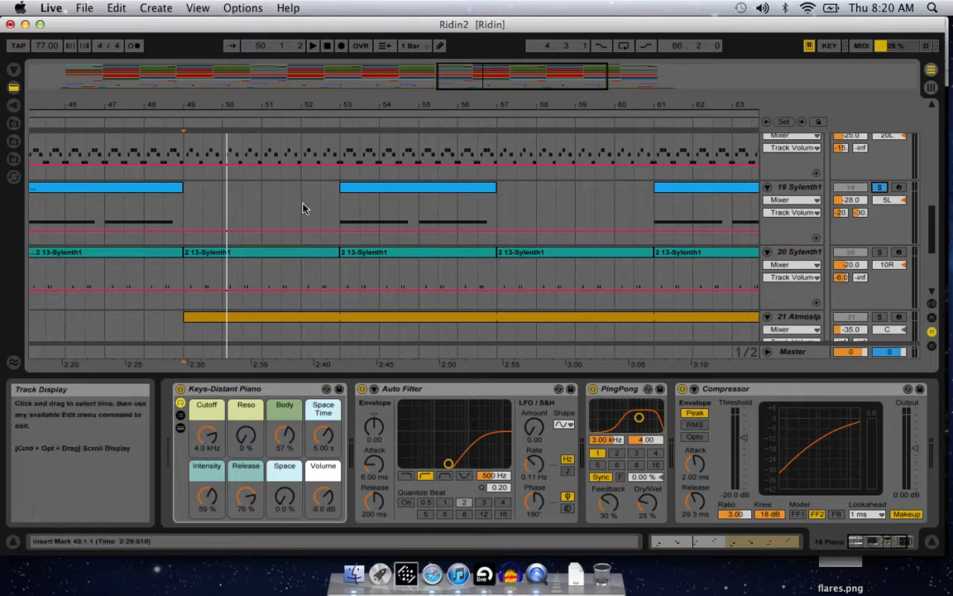
click(340, 209)
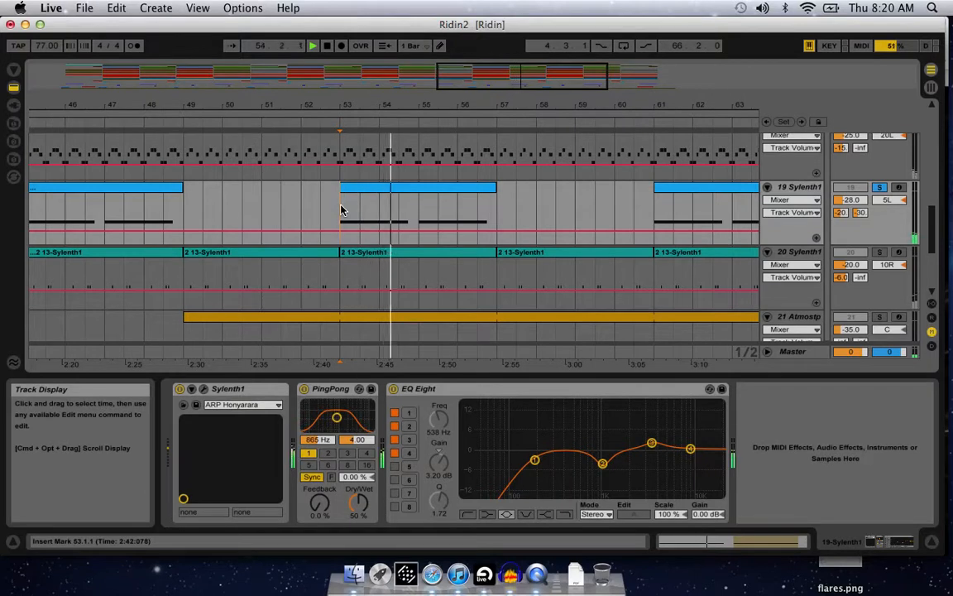
key(space)
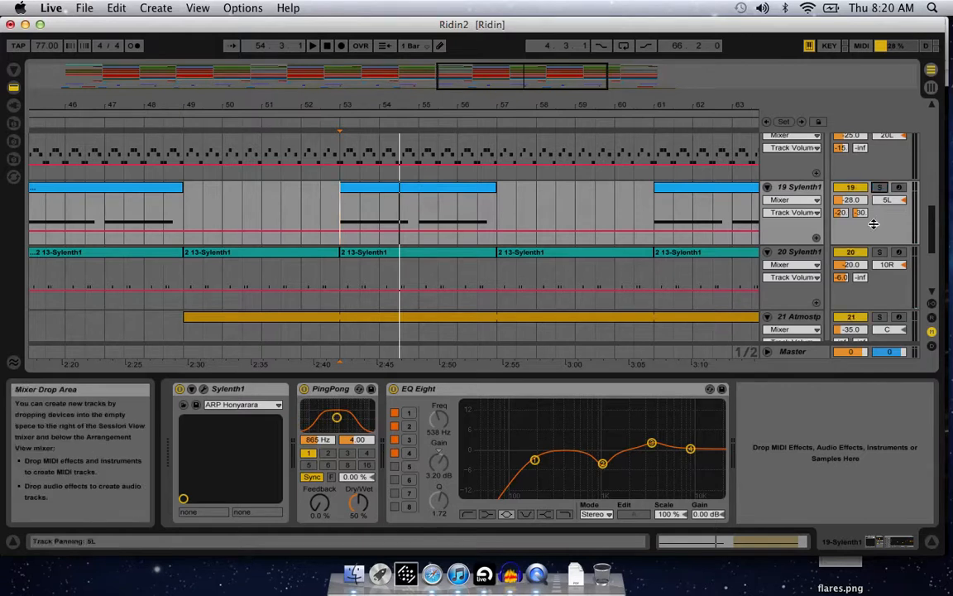
Step: Play the soloed 21 Atmosphere track at -15 dB, set its volume back to -35 dB and show its devices
scroll(877, 217, down, 4)
click(881, 198)
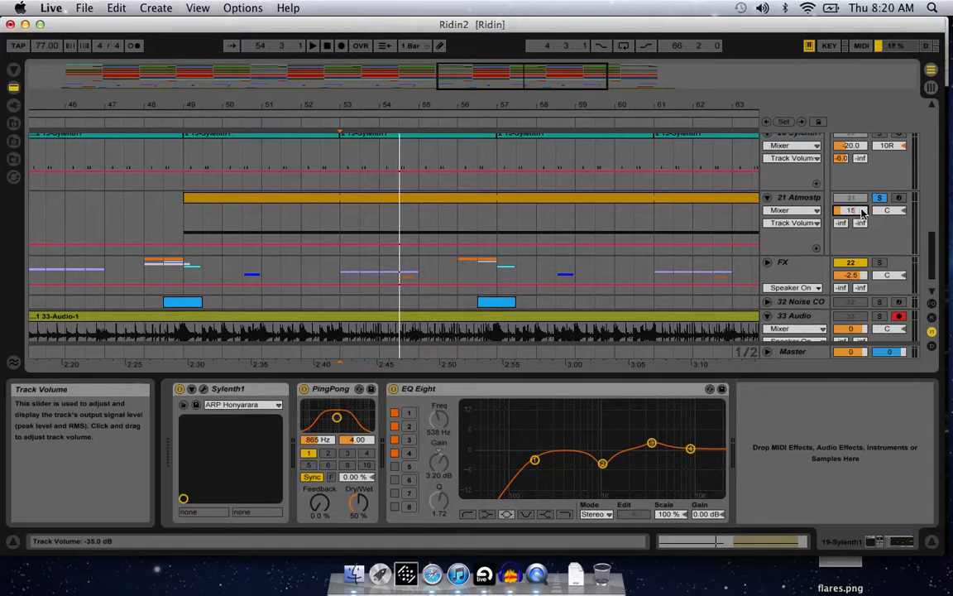
drag(862, 212, 862, 196)
key(space)
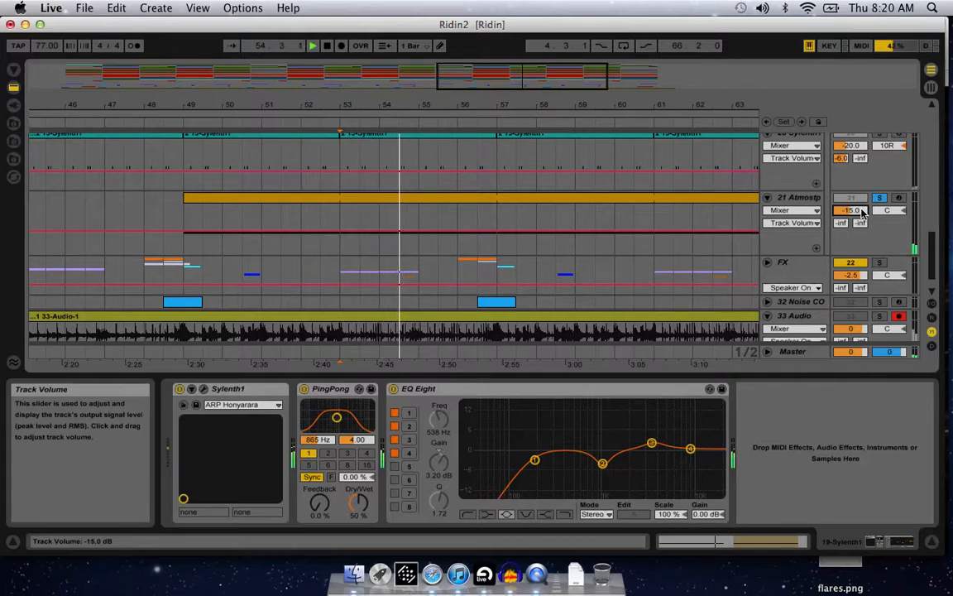
key(space)
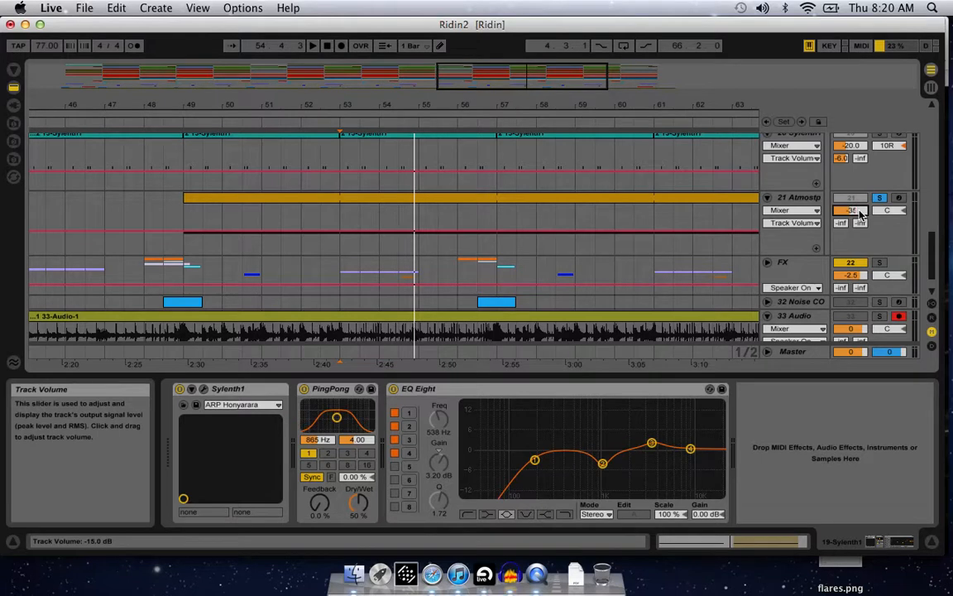
click(876, 225)
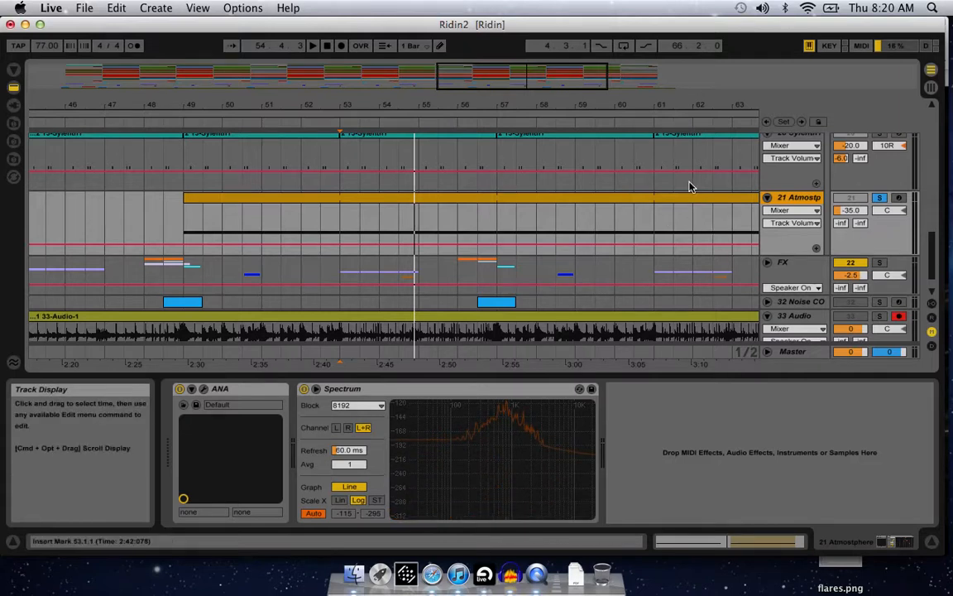
Step: Play the 20 Sylenth1 track soloed from bar 53, show its devices, and audition it together with the 19 Sylenth1 track
scroll(691, 187, up, 3)
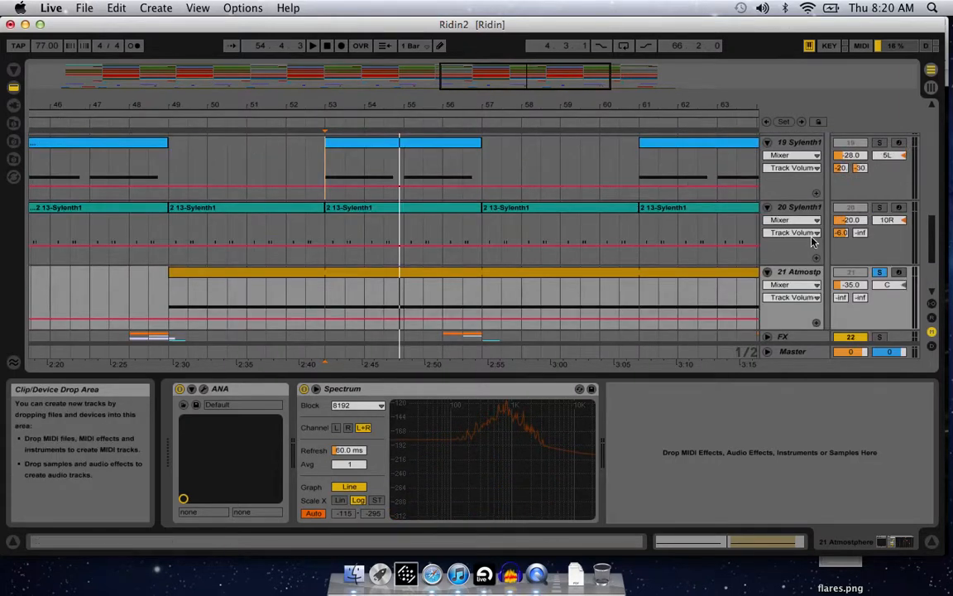
scroll(877, 222, up, 1)
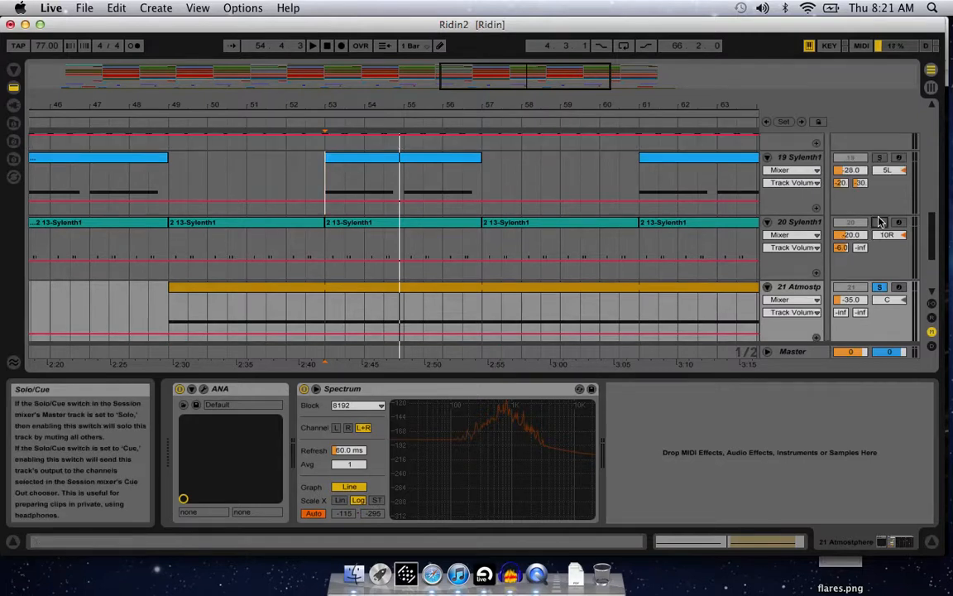
click(880, 222)
key(space)
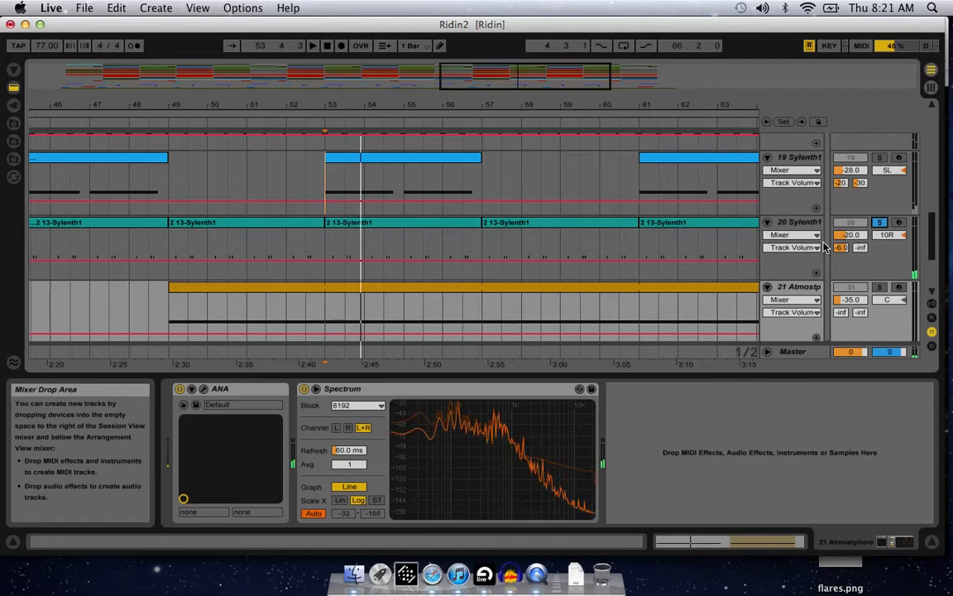
click(800, 274)
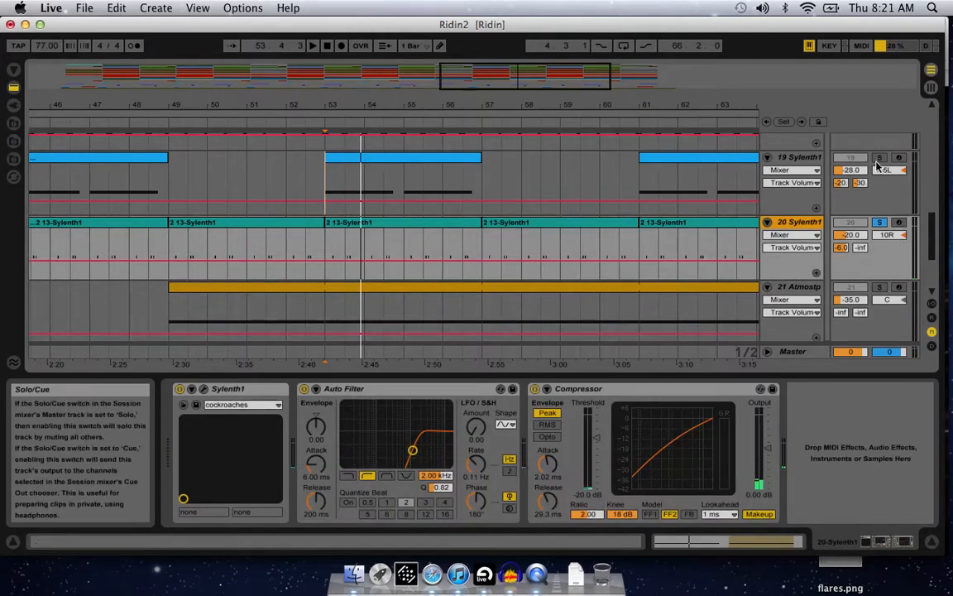
key(space)
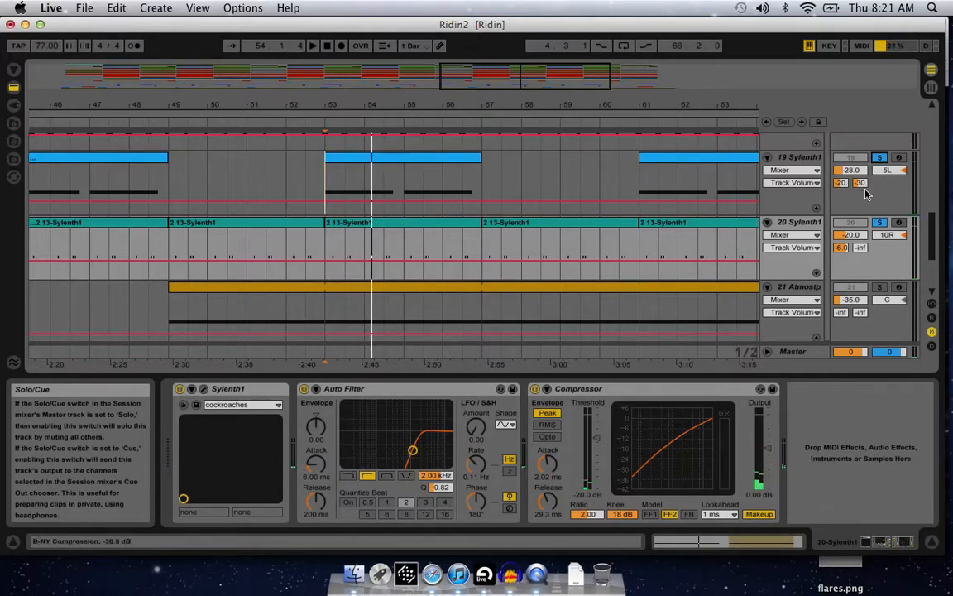
Step: Fold the Melody group and examine its group effects, including band 3 of the EQ Eight and the Mix Gel compressor
scroll(853, 210, up, 1)
scroll(854, 210, up, 4)
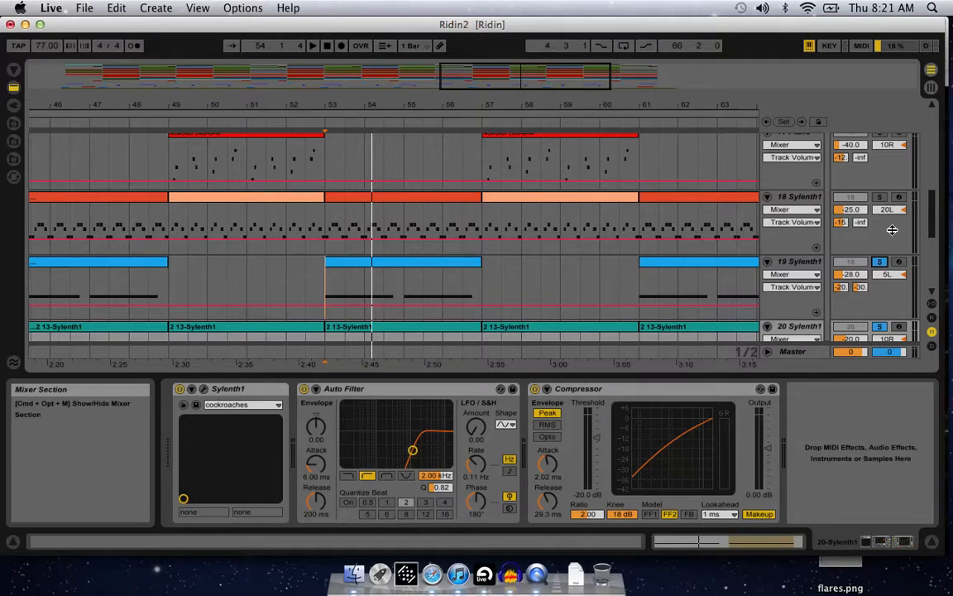
scroll(892, 230, up, 4)
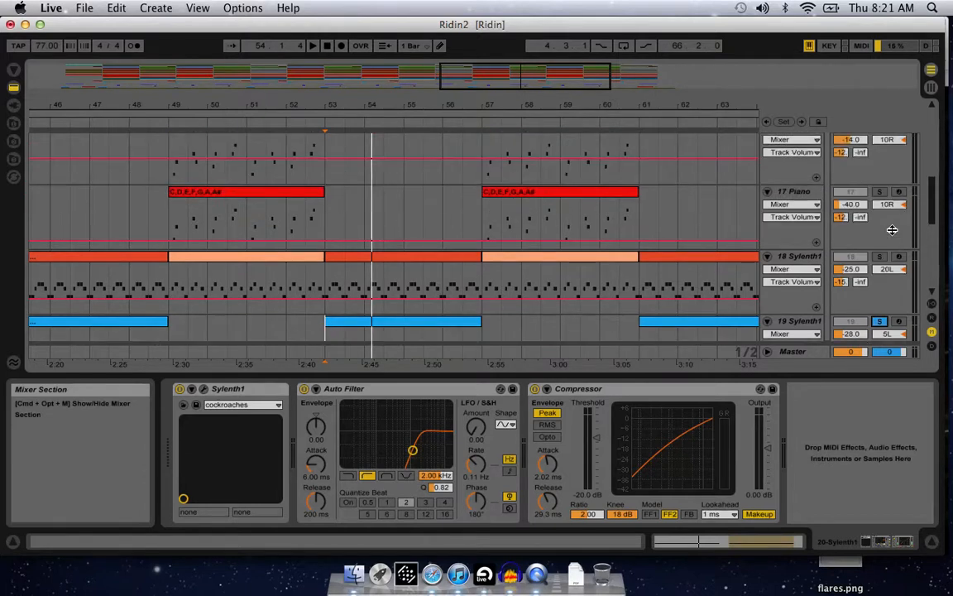
scroll(892, 230, up, 8)
scroll(892, 229, up, 8)
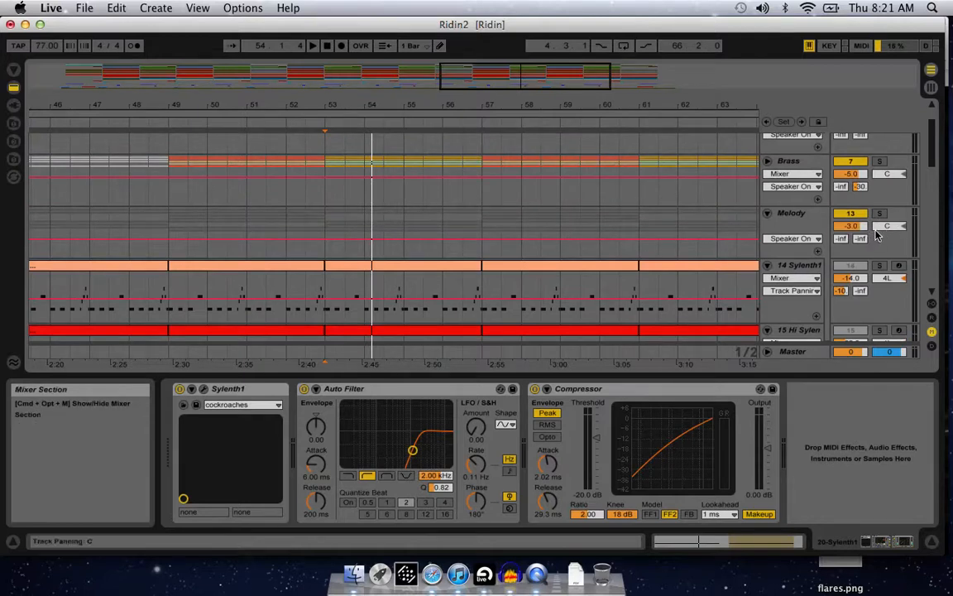
click(767, 213)
click(788, 214)
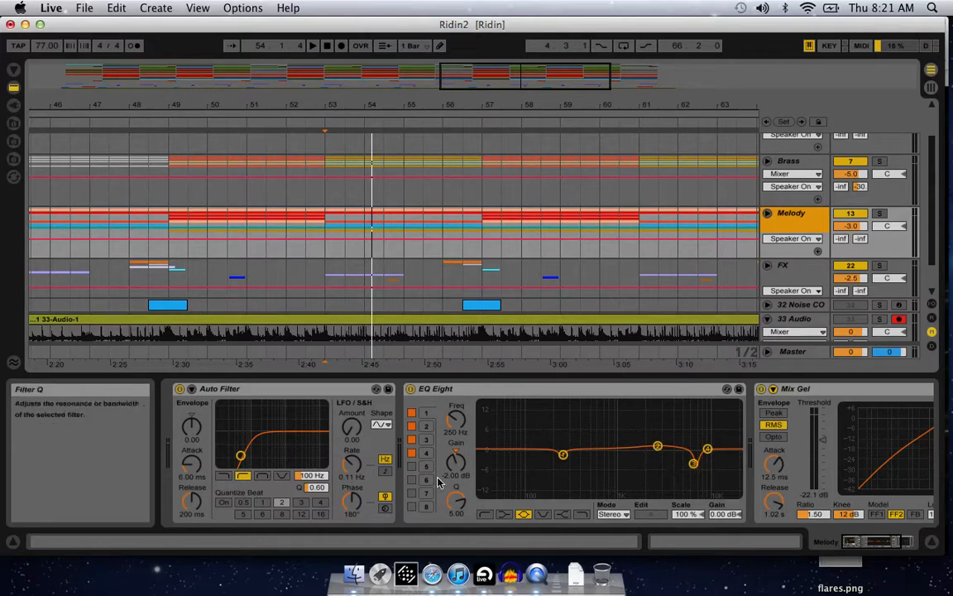
click(426, 441)
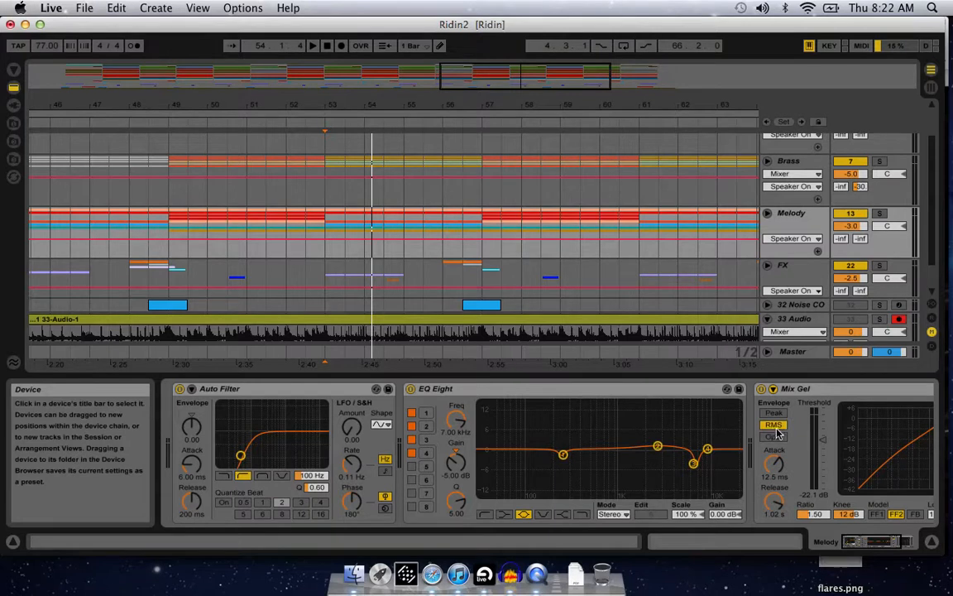
scroll(774, 430, right, 5)
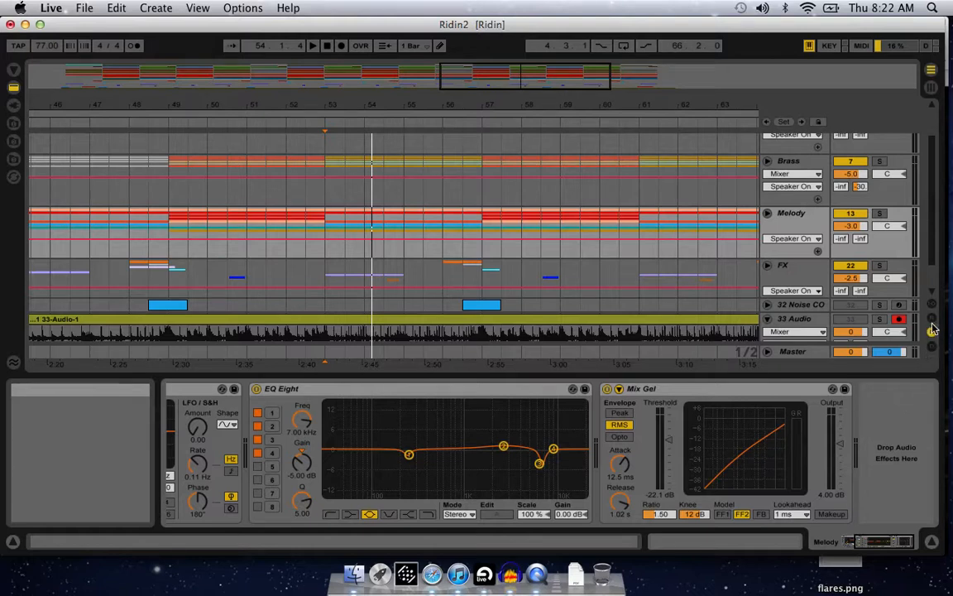
Step: Show the return tracks, examine the A Six Seconds reverb settings, and check the Melody tracks' sends to it
click(928, 353)
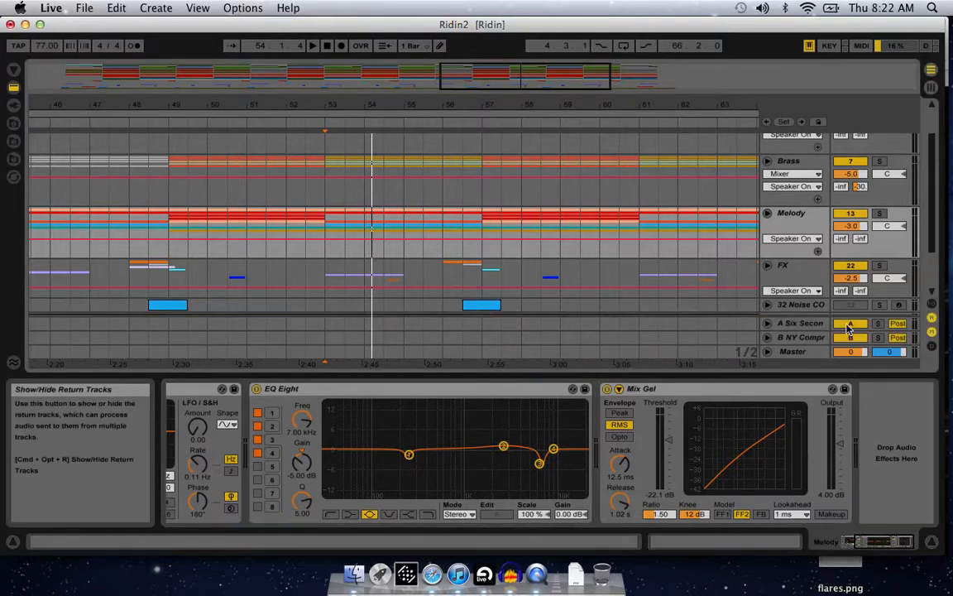
click(801, 324)
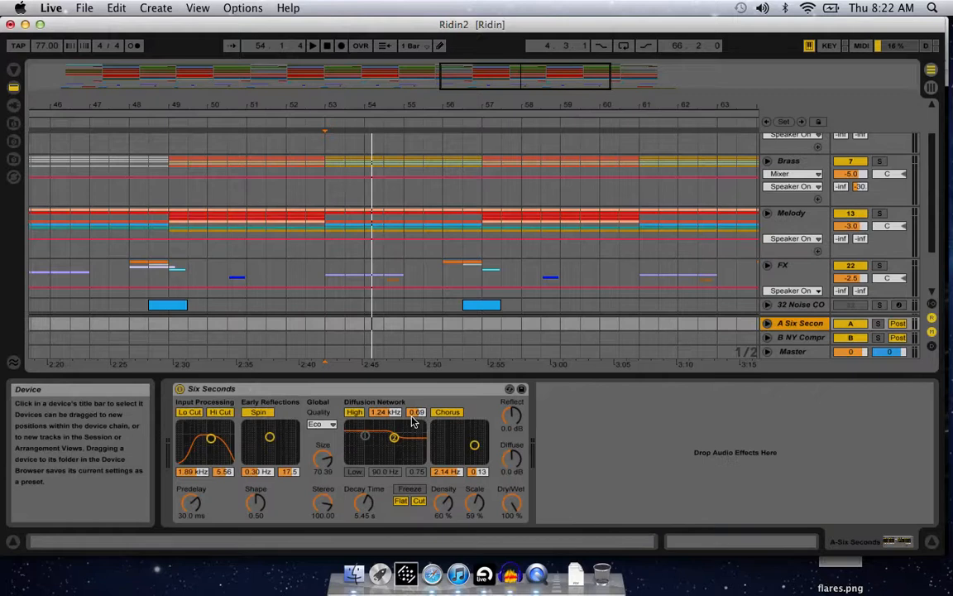
click(767, 212)
scroll(825, 238, down, 4)
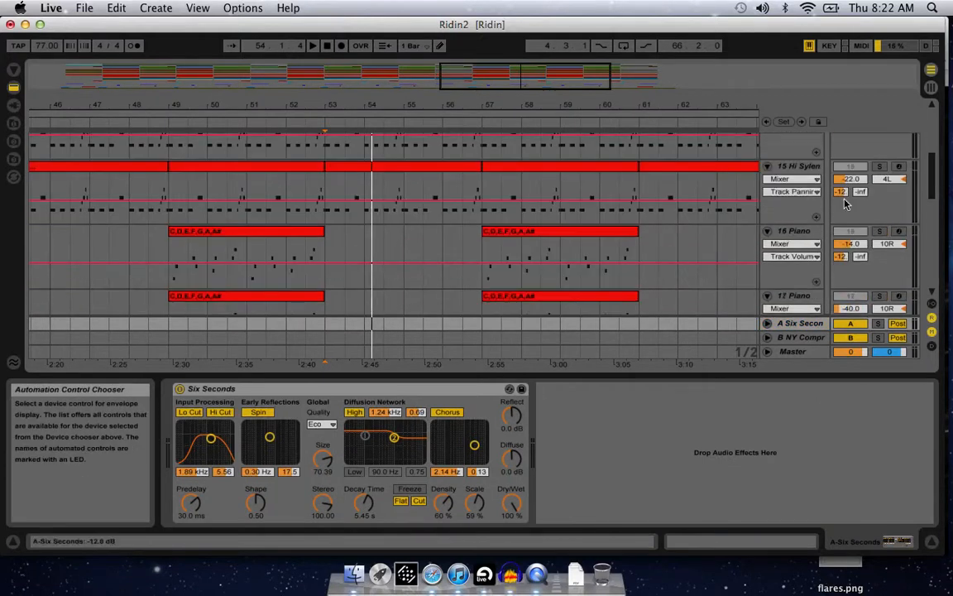
scroll(849, 217, up, 4)
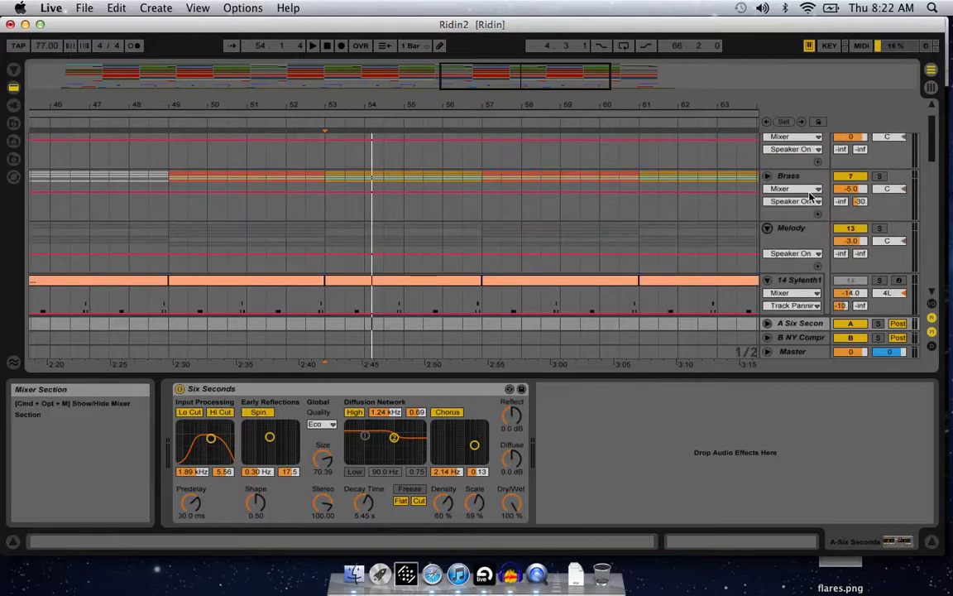
click(767, 228)
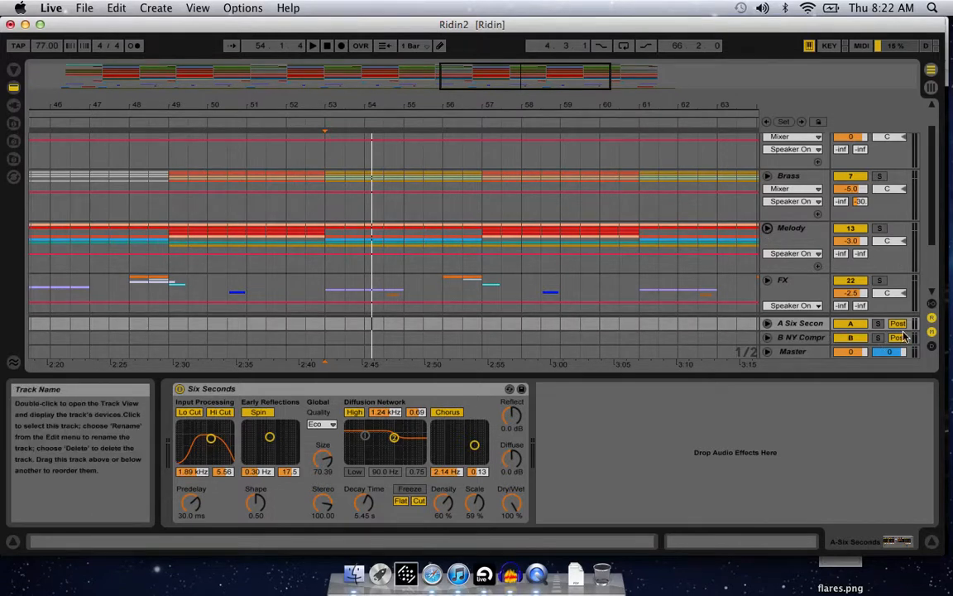
Step: Hide the return tracks and show the Master track's devices
click(933, 319)
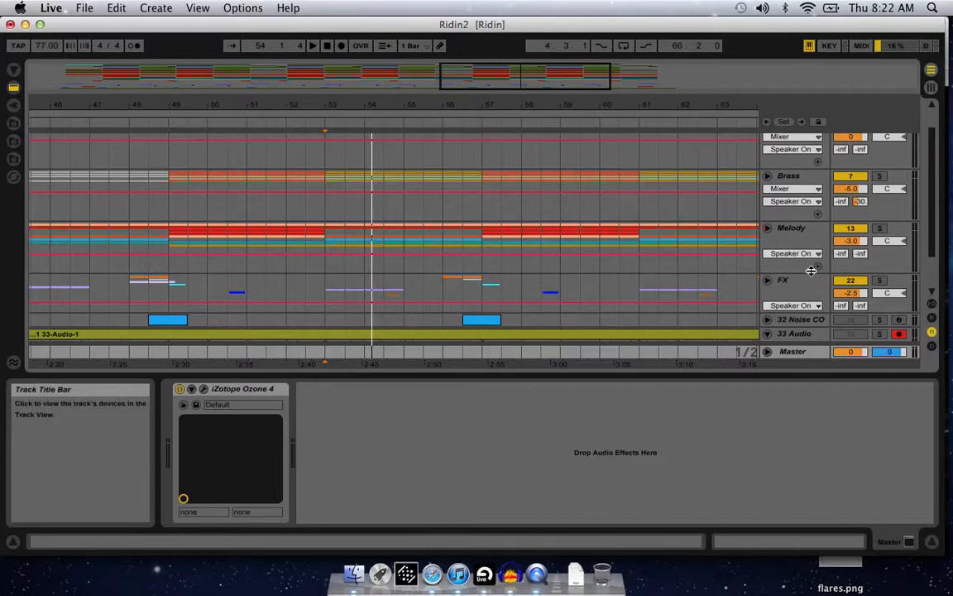
Step: Solo the FX group, unfold it, and examine its effect tracks from the start of the song
click(881, 292)
click(882, 282)
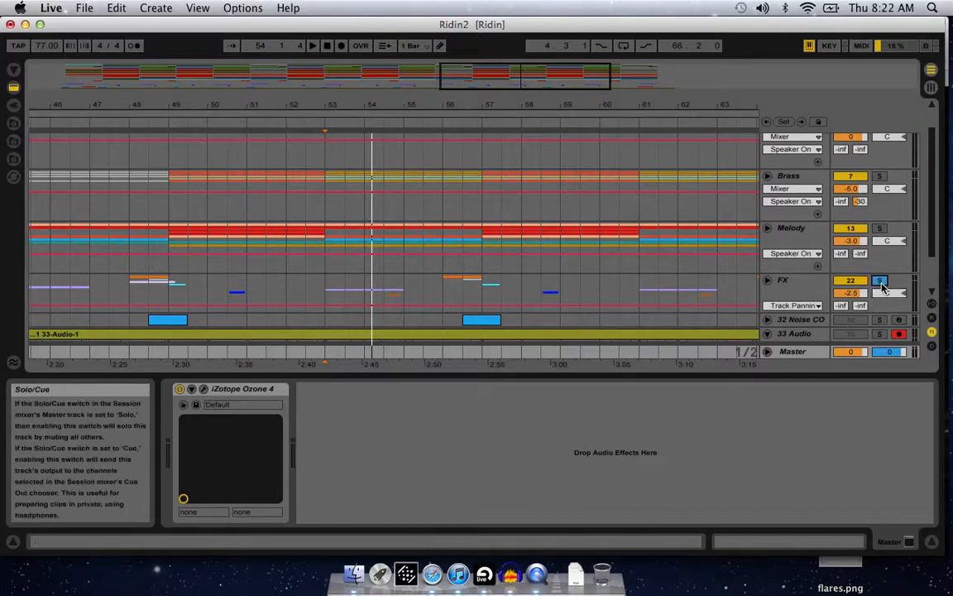
click(768, 280)
scroll(511, 232, down, 10)
scroll(509, 232, down, 2)
scroll(506, 230, up, 5)
scroll(154, 233, up, 5)
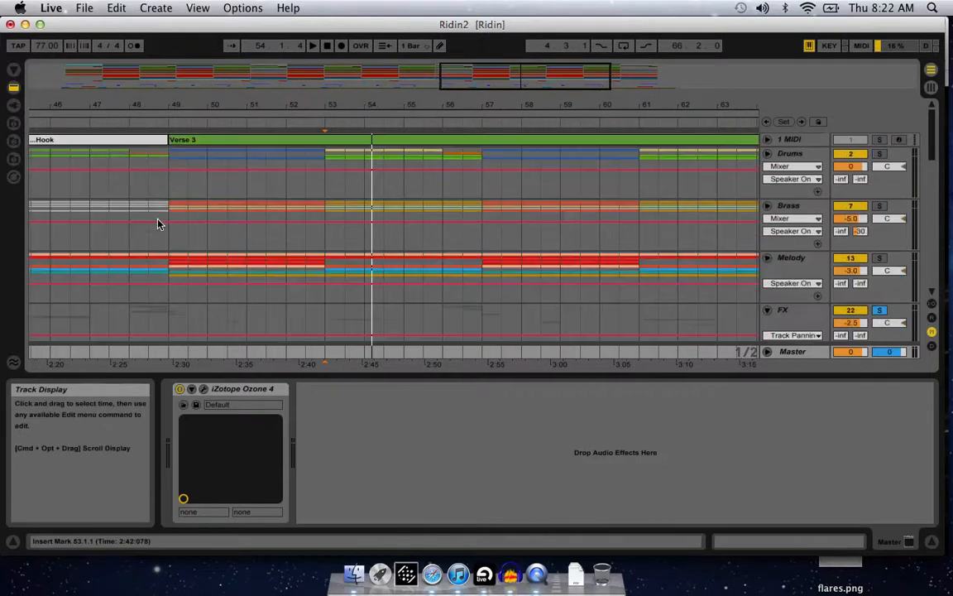
scroll(158, 223, left, 15)
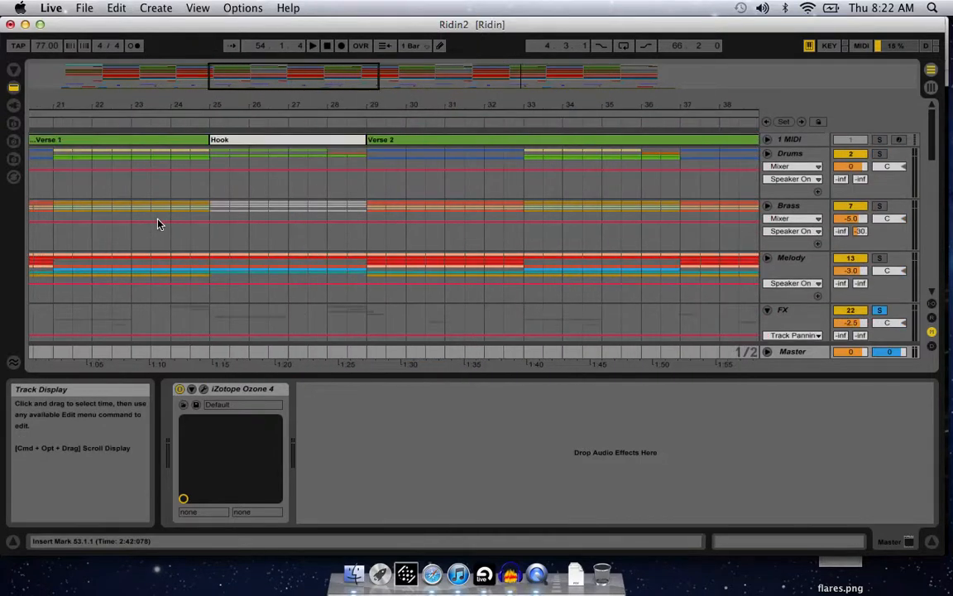
scroll(159, 224, left, 4)
scroll(320, 196, down, 10)
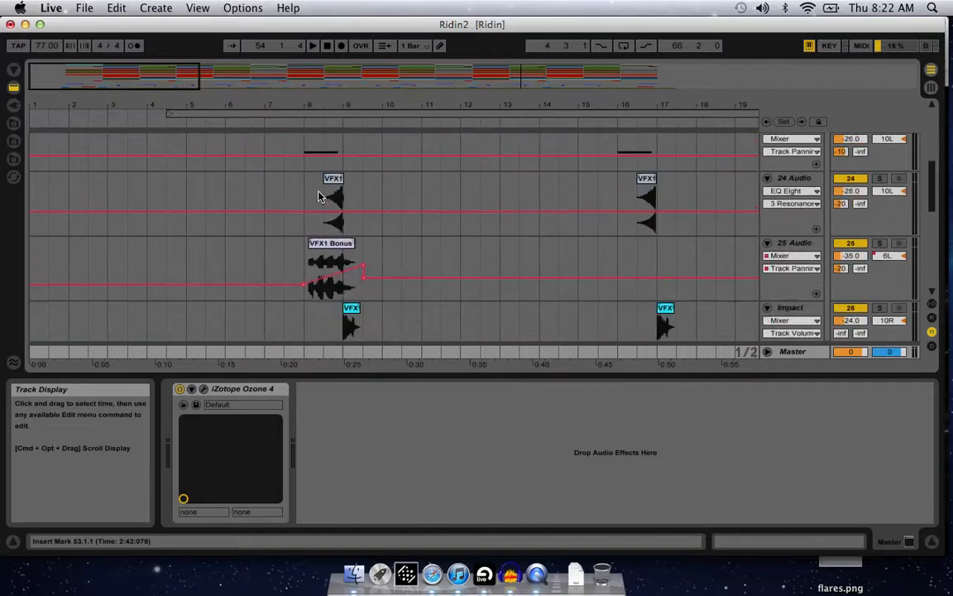
scroll(319, 196, up, 1)
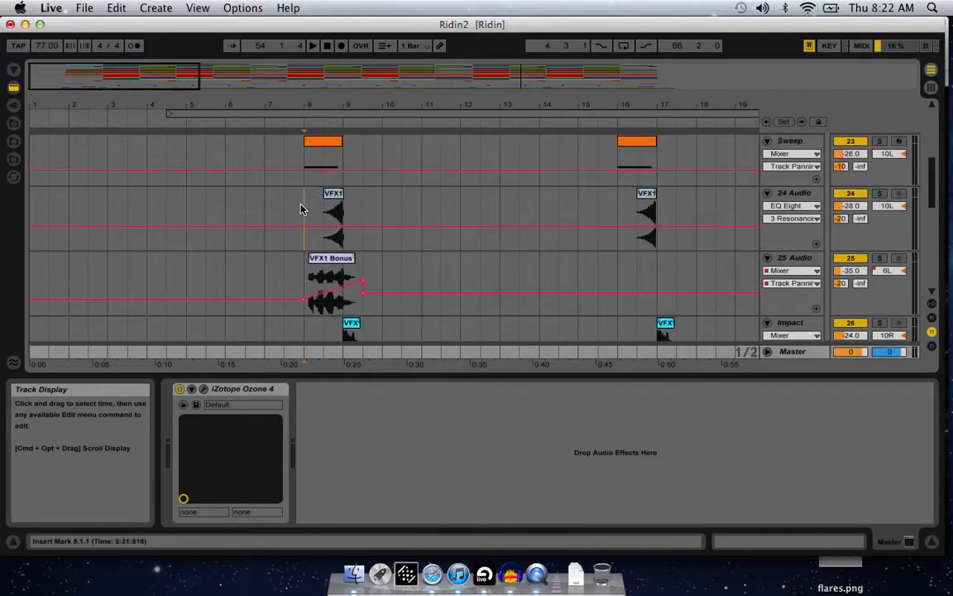
Step: Play the Sweep and 24 Audio tracks soloed together from bar 8
click(303, 207)
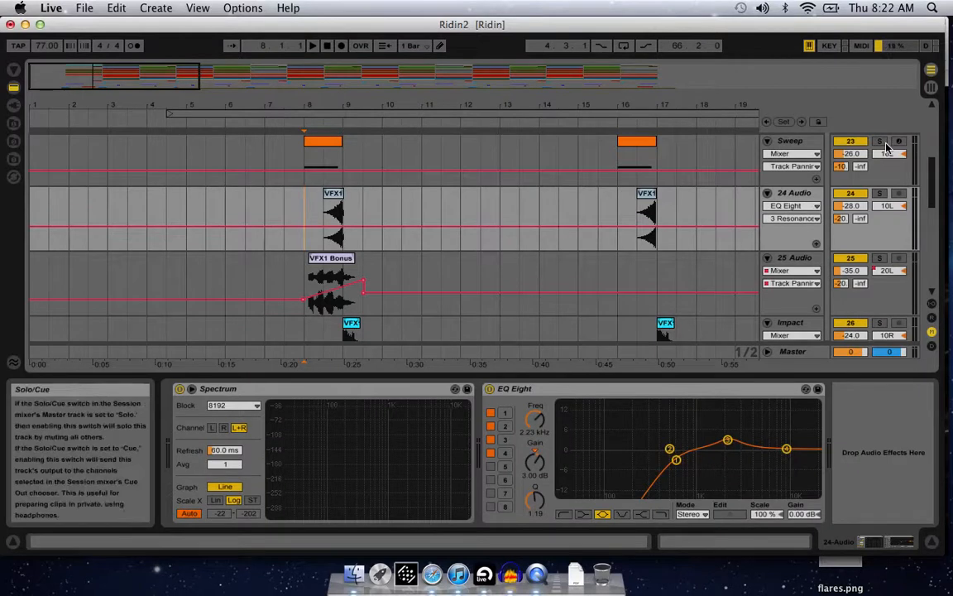
click(879, 141)
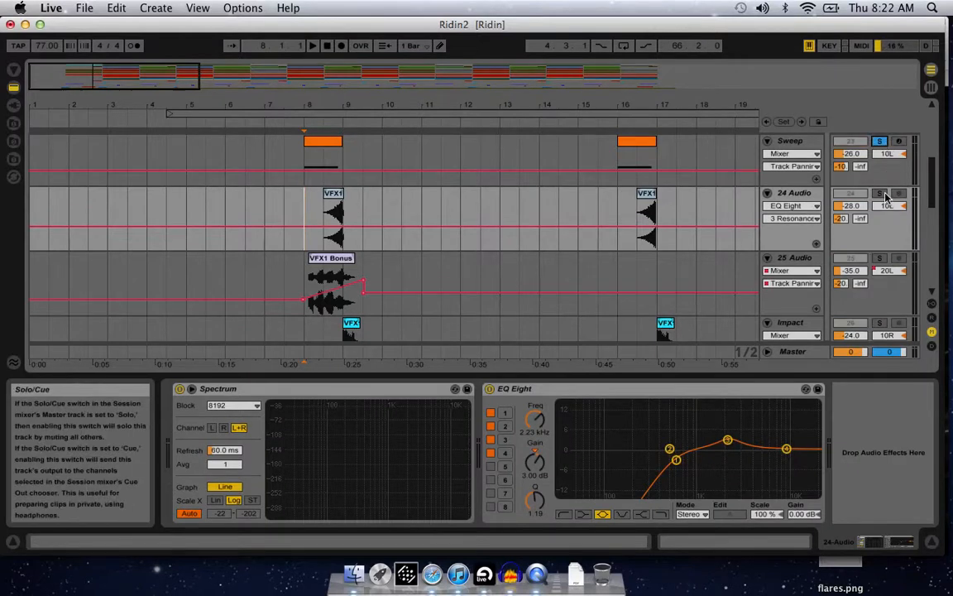
key(space)
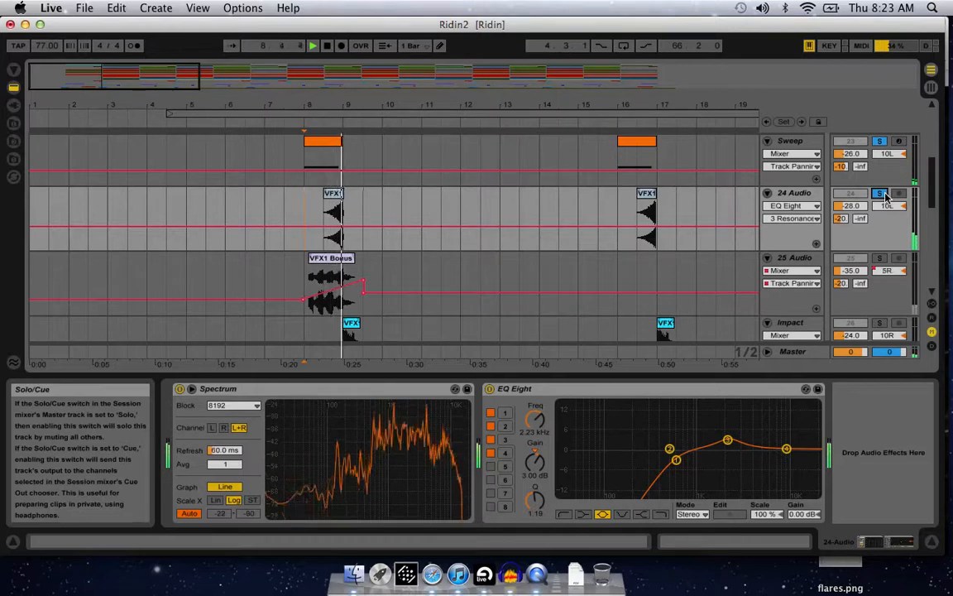
Step: Solo the 25 Audio track as well and audition it with Sweep and 24 Audio from bar 8
click(882, 259)
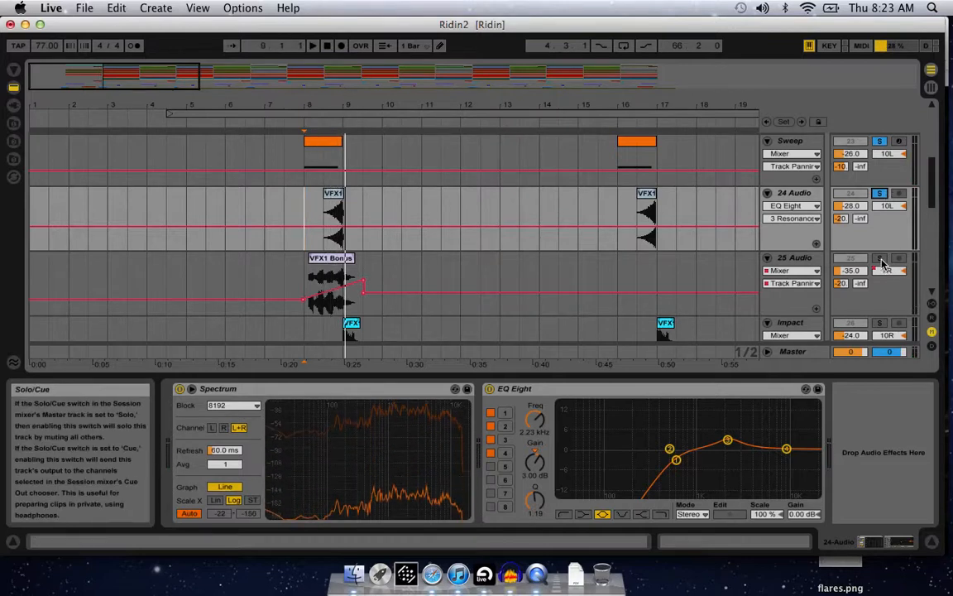
key(space)
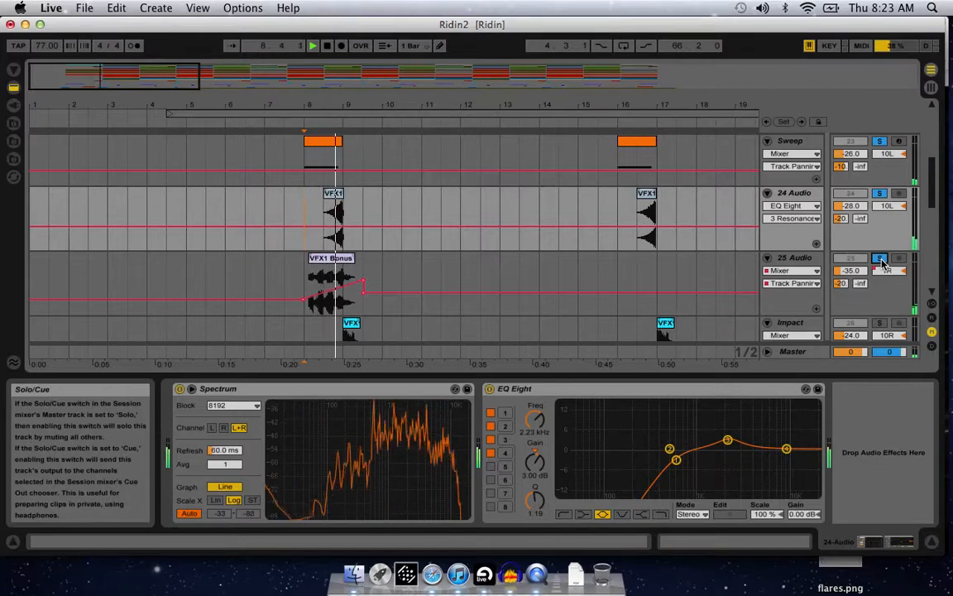
key(space)
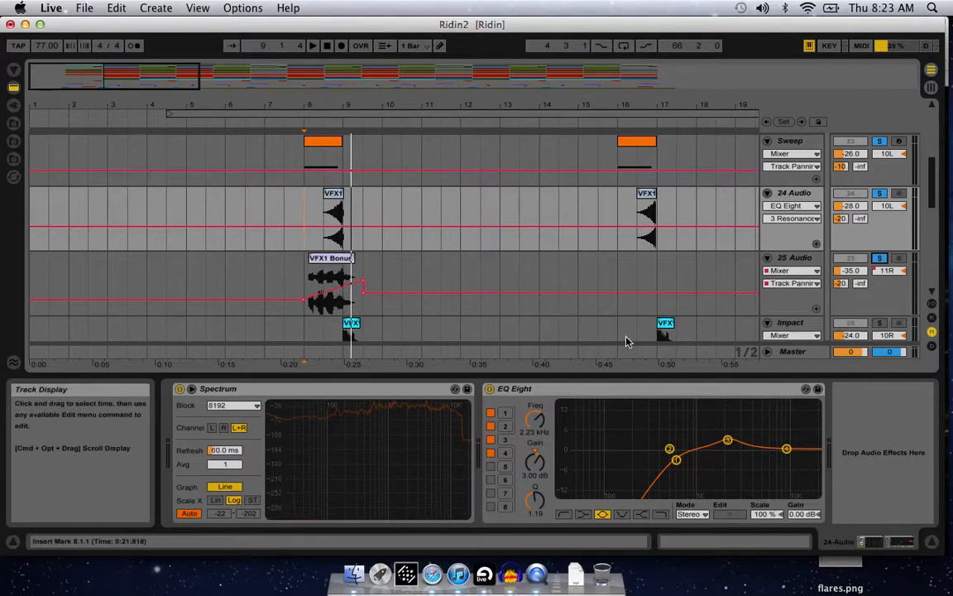
Step: Add the Impact track to the soloed effects and play the full transition from bar 8
scroll(687, 250, down, 3)
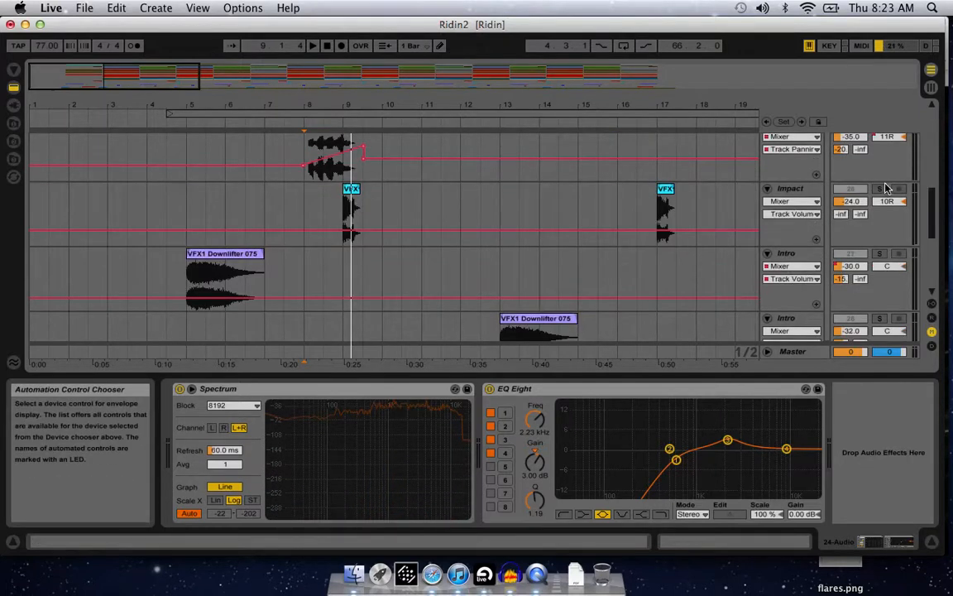
scroll(883, 191, up, 3)
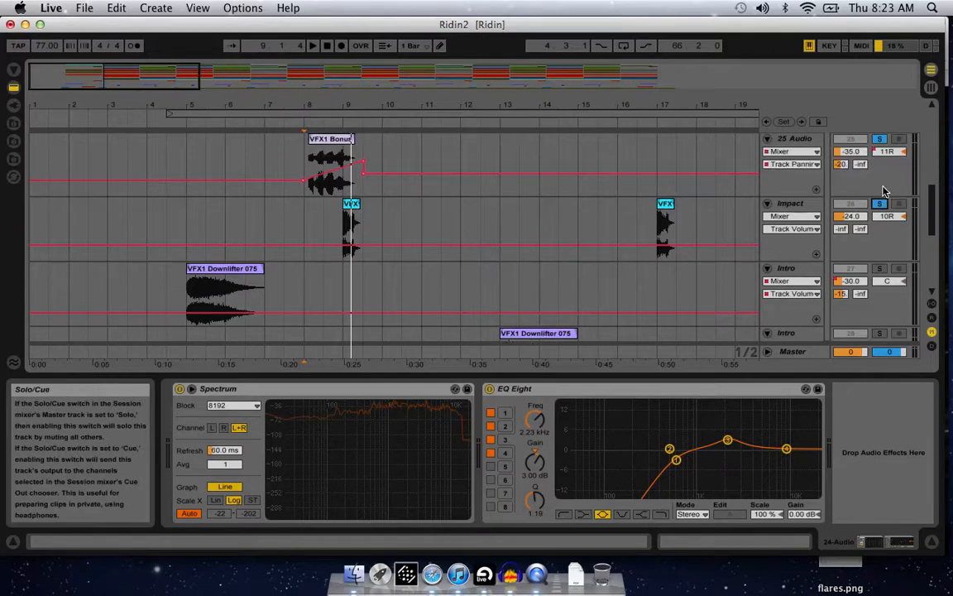
scroll(883, 190, up, 1)
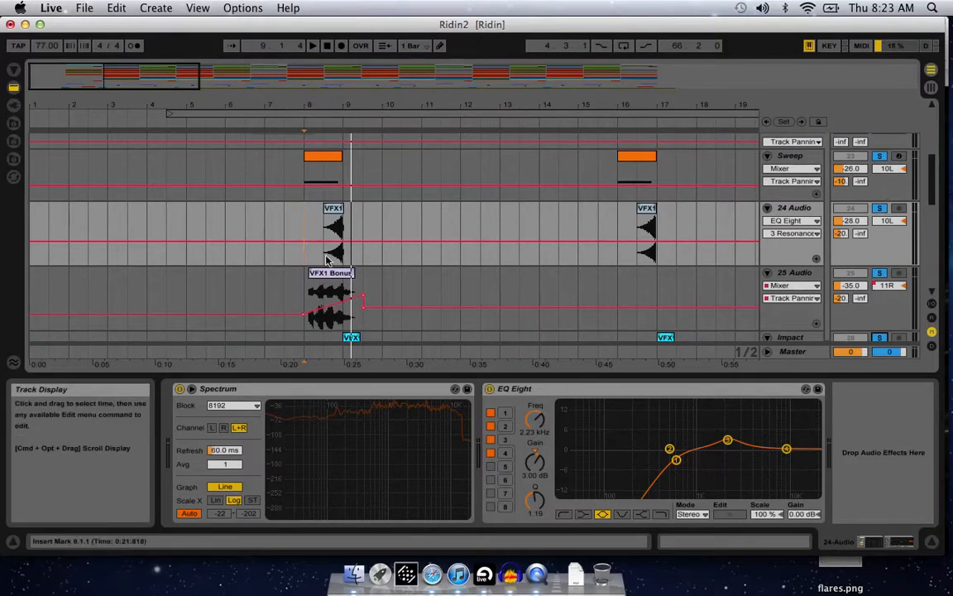
key(space)
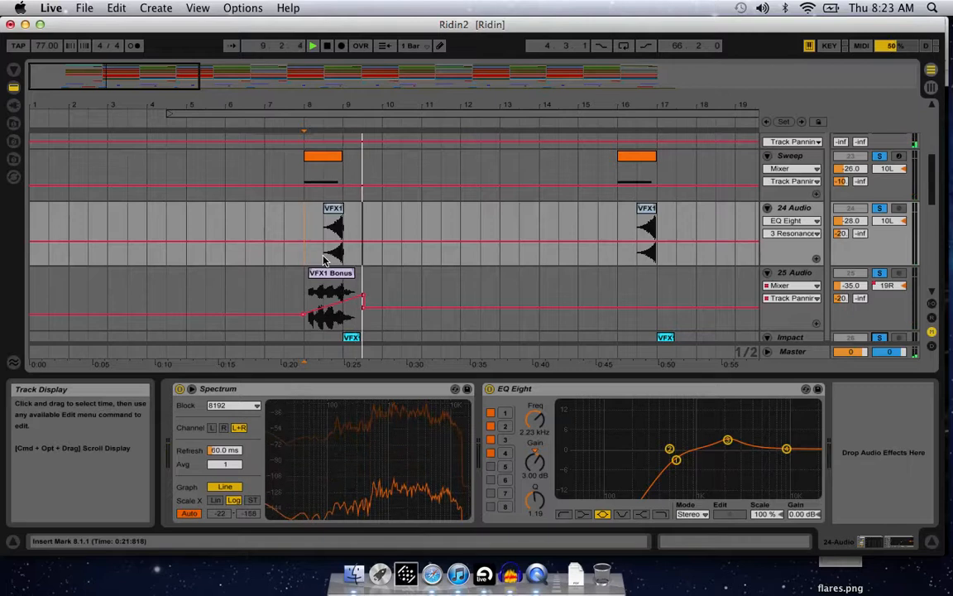
key(space)
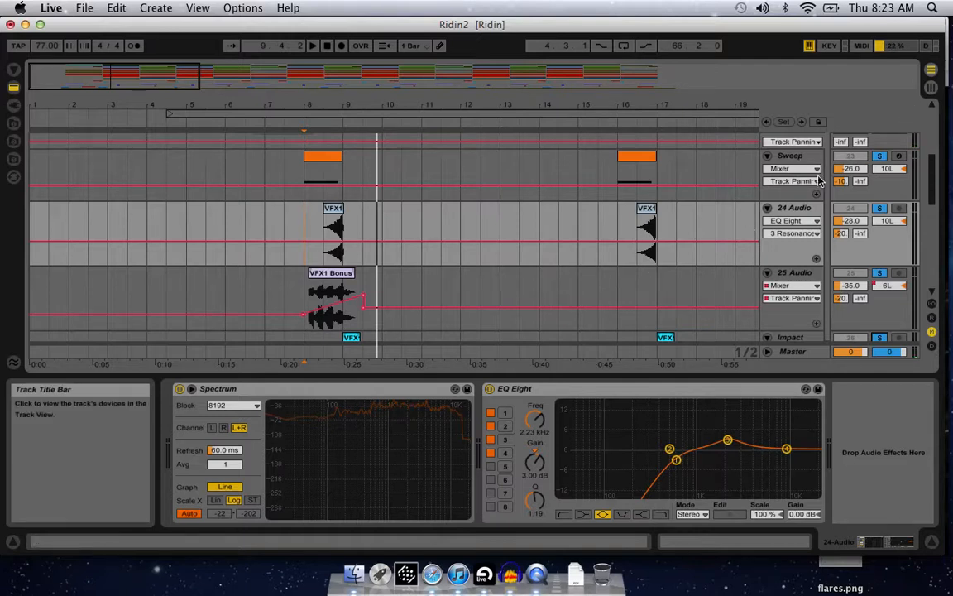
Step: Clear the solos on the FX tracks and examine the FX group's EQ Eight, including band 1
scroll(875, 187, up, 3)
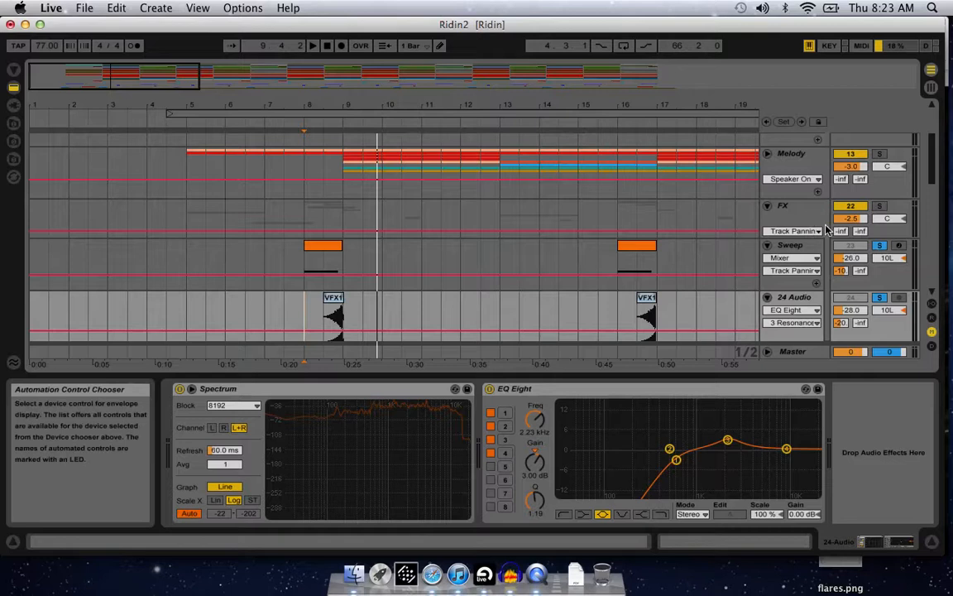
click(767, 207)
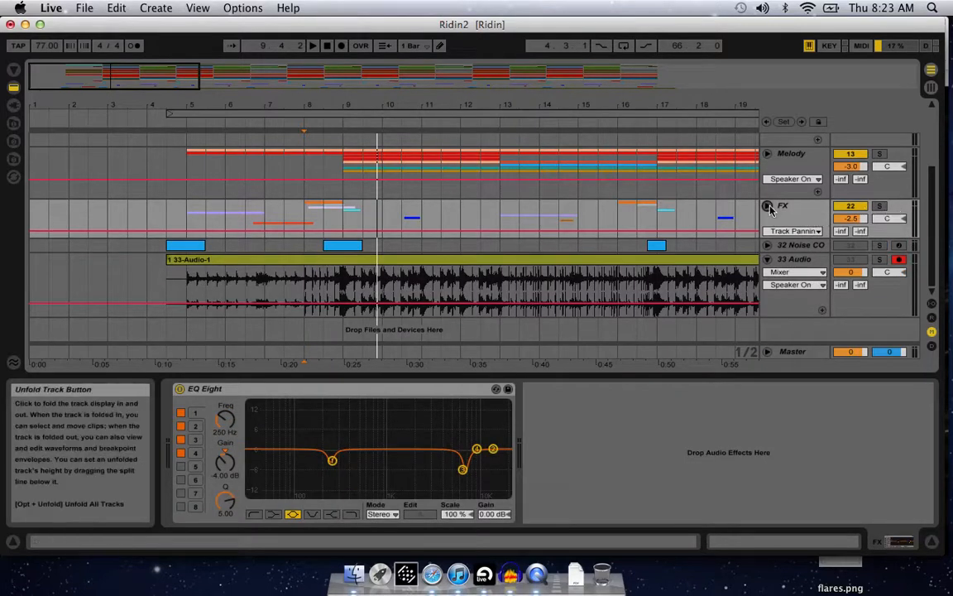
click(767, 206)
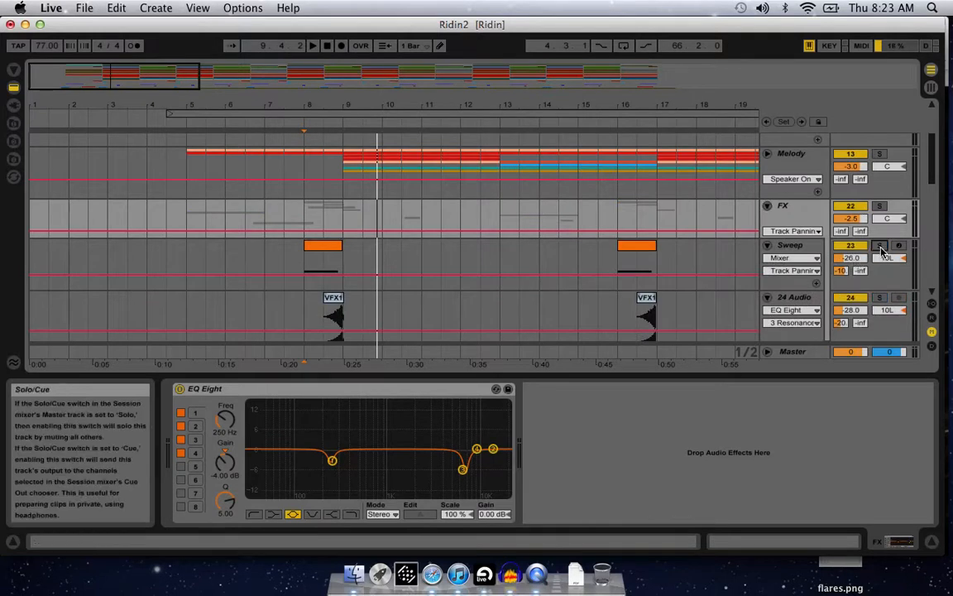
click(797, 209)
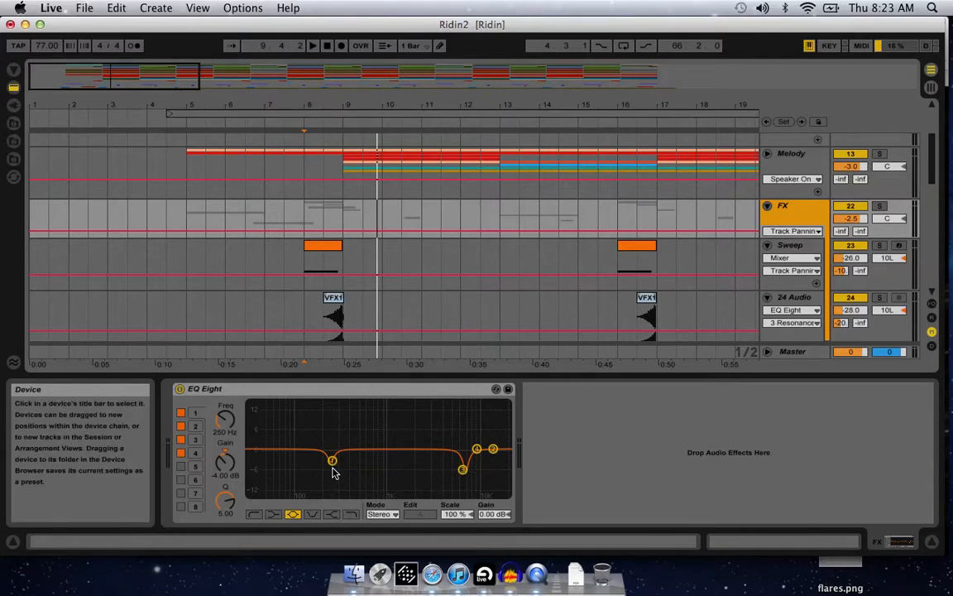
click(198, 431)
click(198, 415)
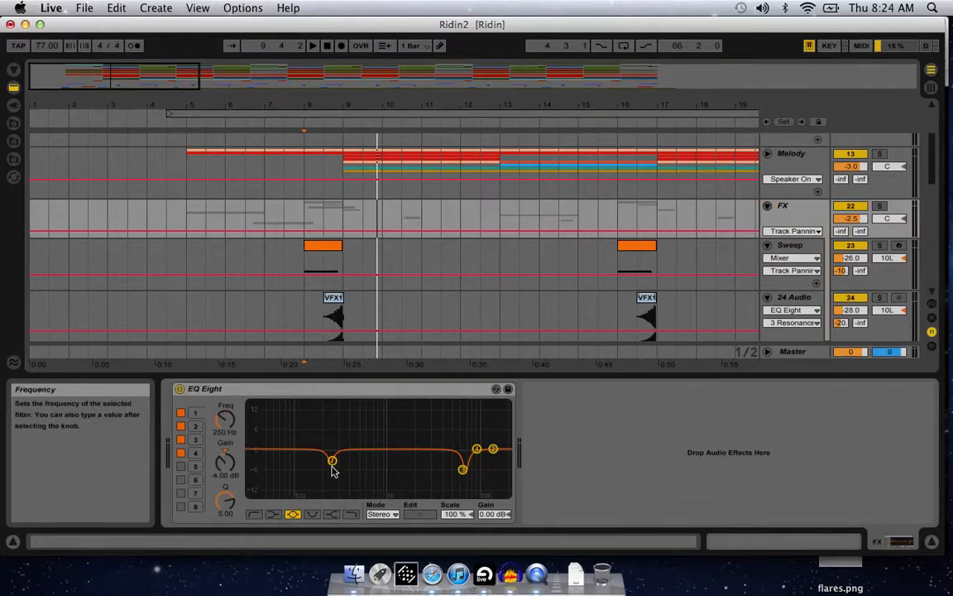
Step: Fold the FX group and show the whole arrangement from Intro to Outro
click(767, 206)
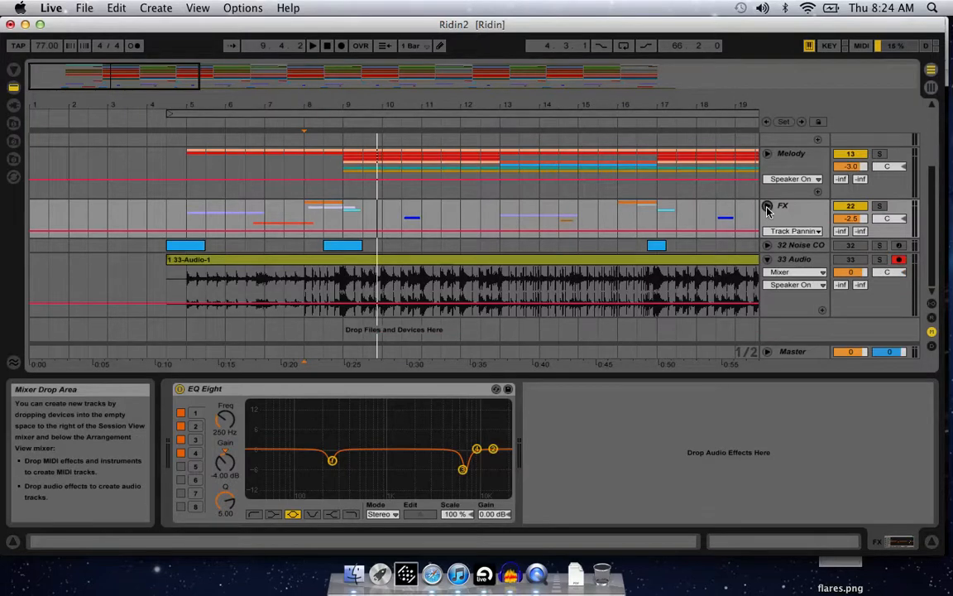
scroll(728, 196, up, 3)
drag(672, 105, 162, 105)
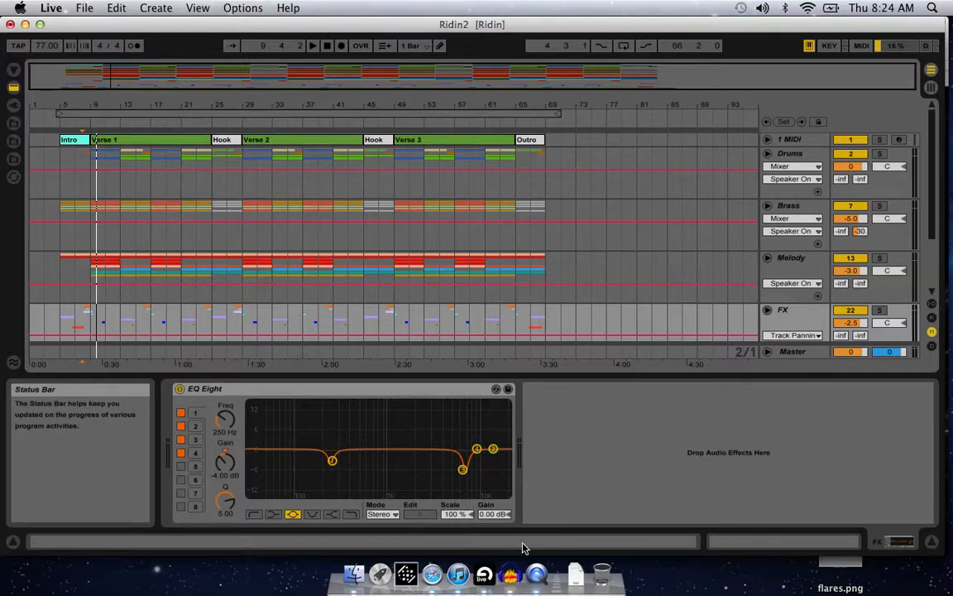
Step: Switch to Safari and view the 24Seven channel page on YouTube
key(ctrl+Up)
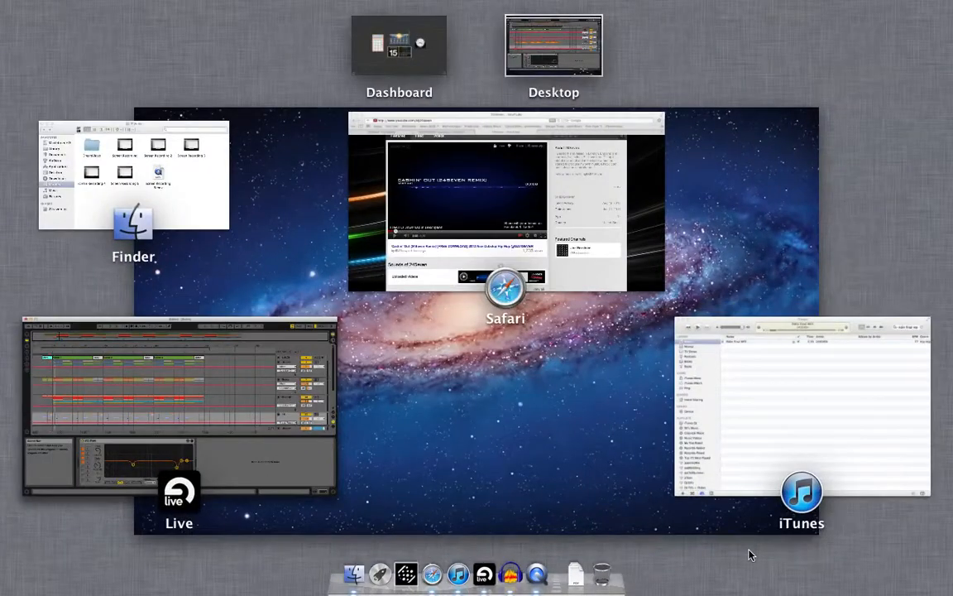
click(499, 249)
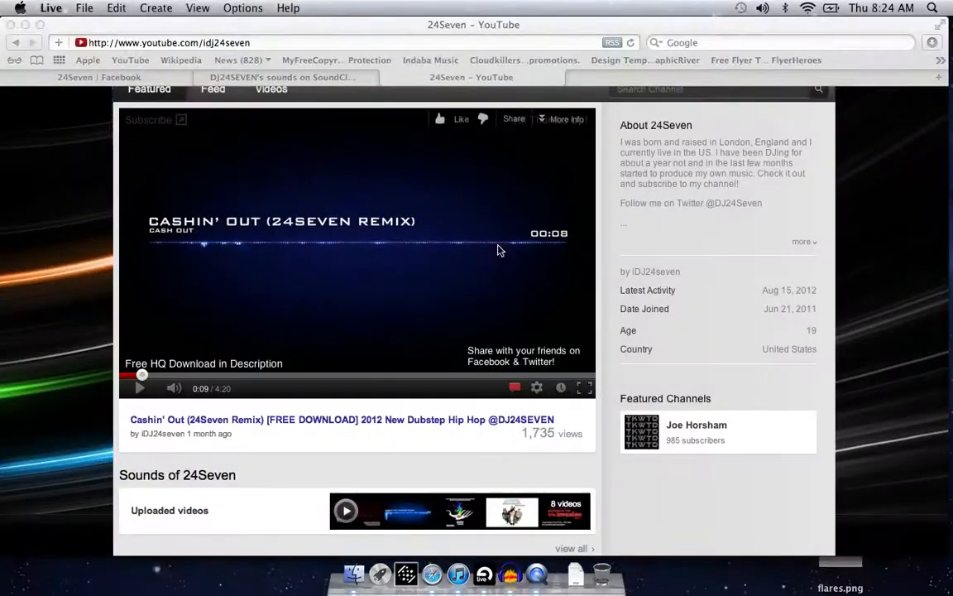
scroll(499, 251, up, 3)
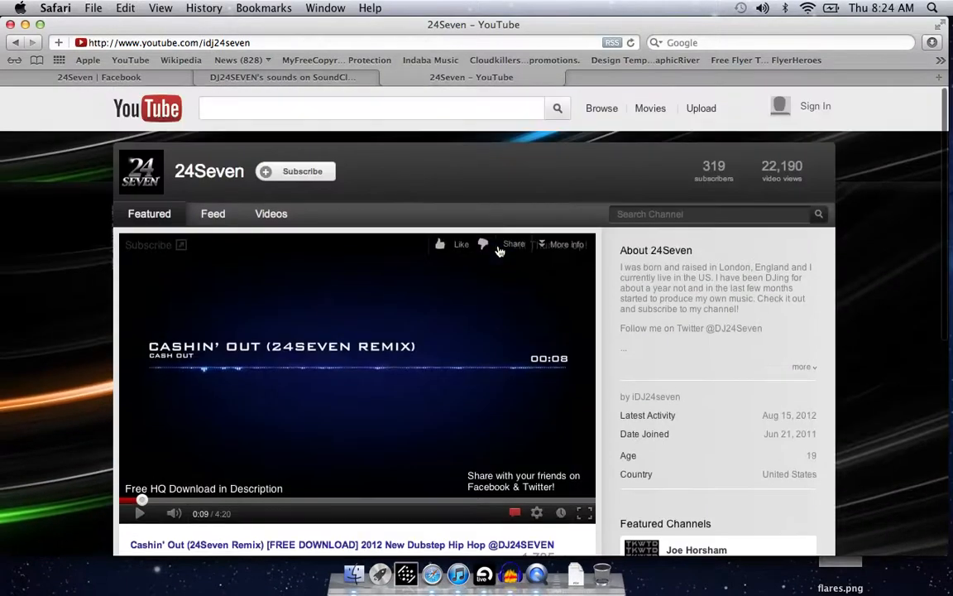
scroll(499, 250, down, 2)
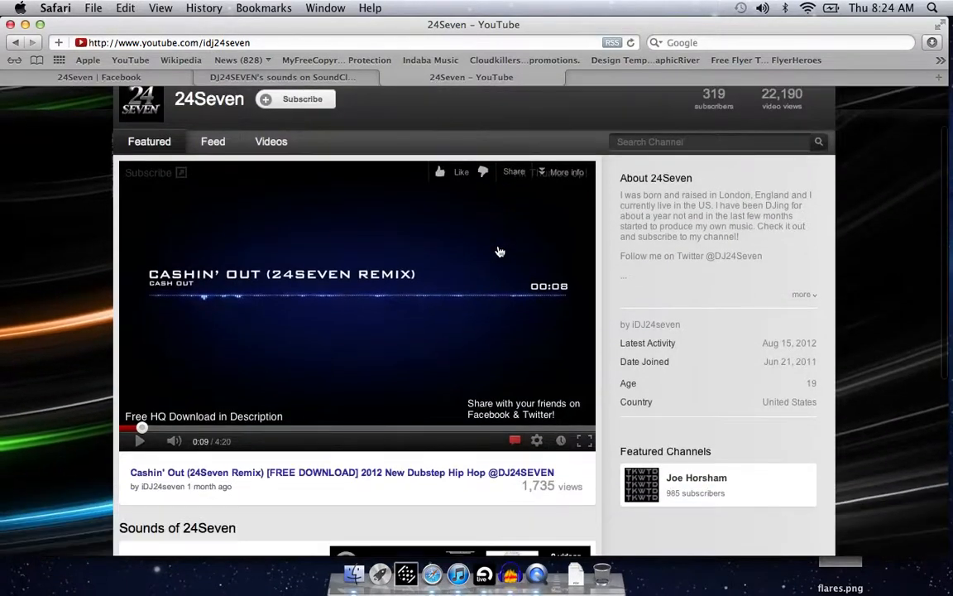
Step: Look through the DJ24SEVEN tracks on SoundCloud and the 24Seven page on Facebook
click(278, 77)
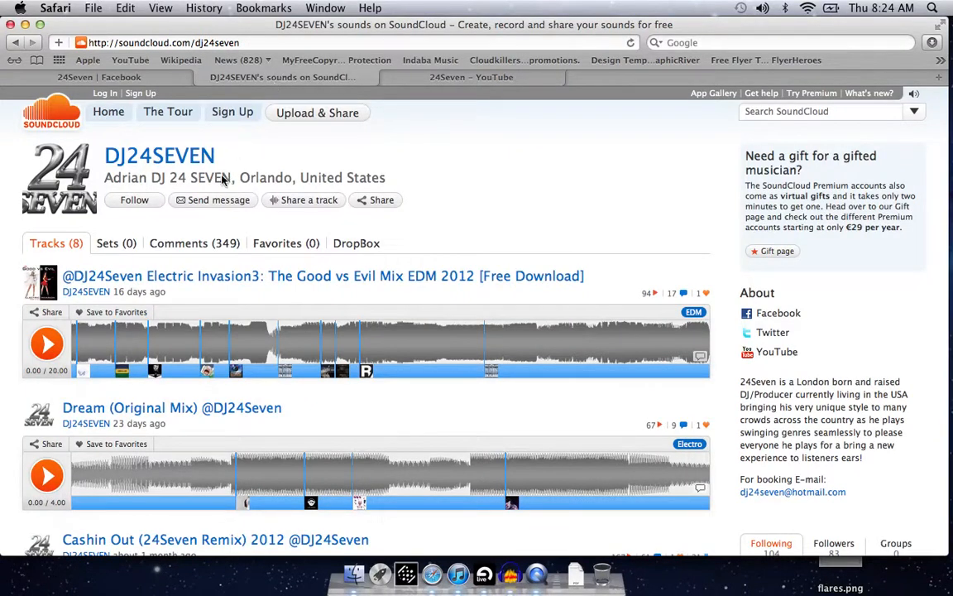
scroll(145, 298, down, 5)
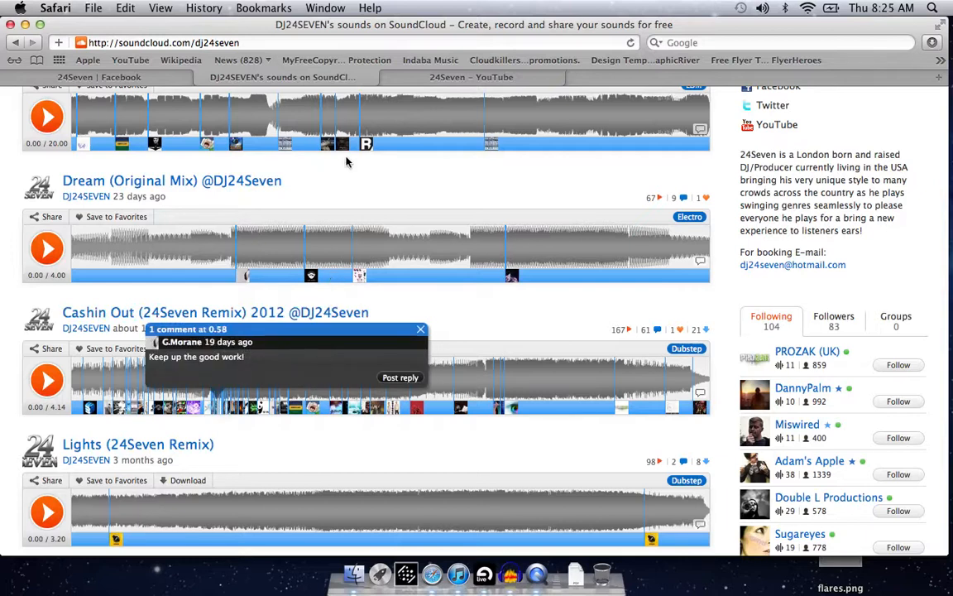
click(96, 78)
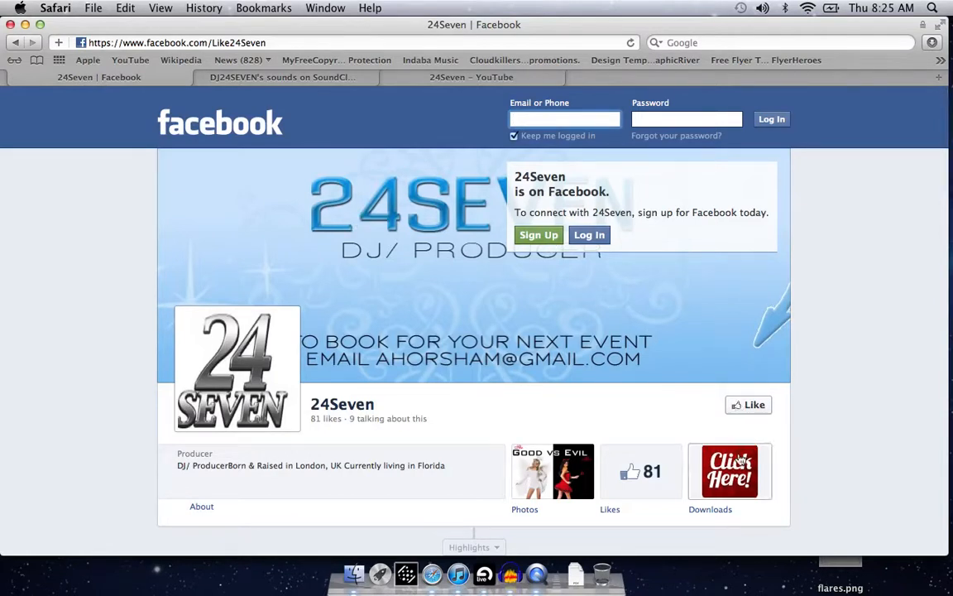
scroll(827, 412, down, 3)
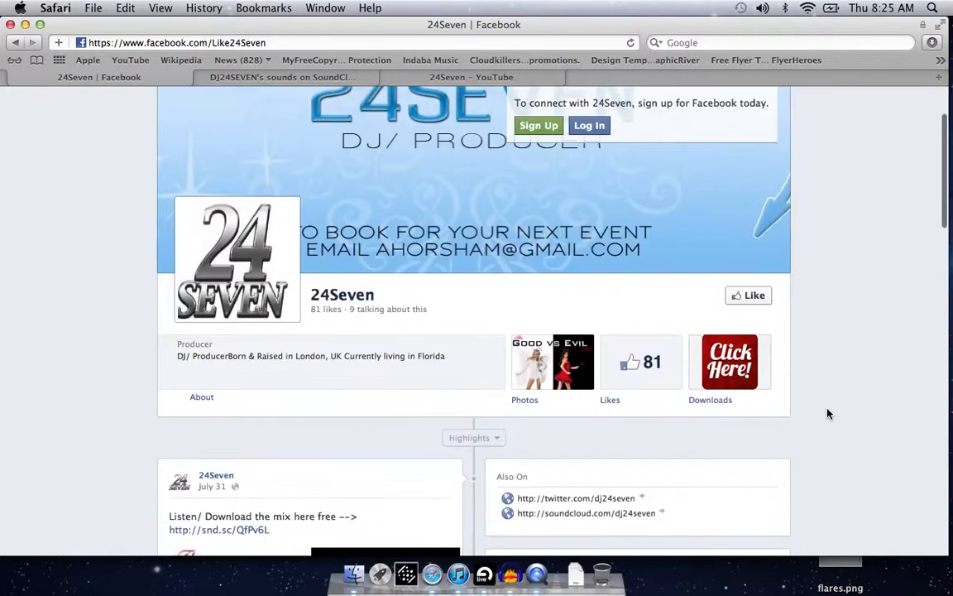
scroll(806, 434, down, 1)
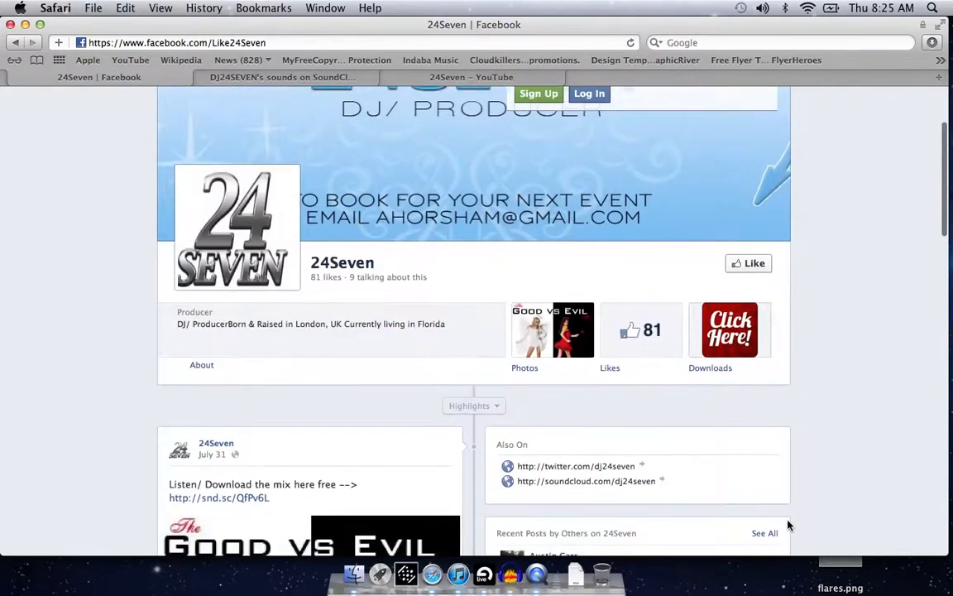